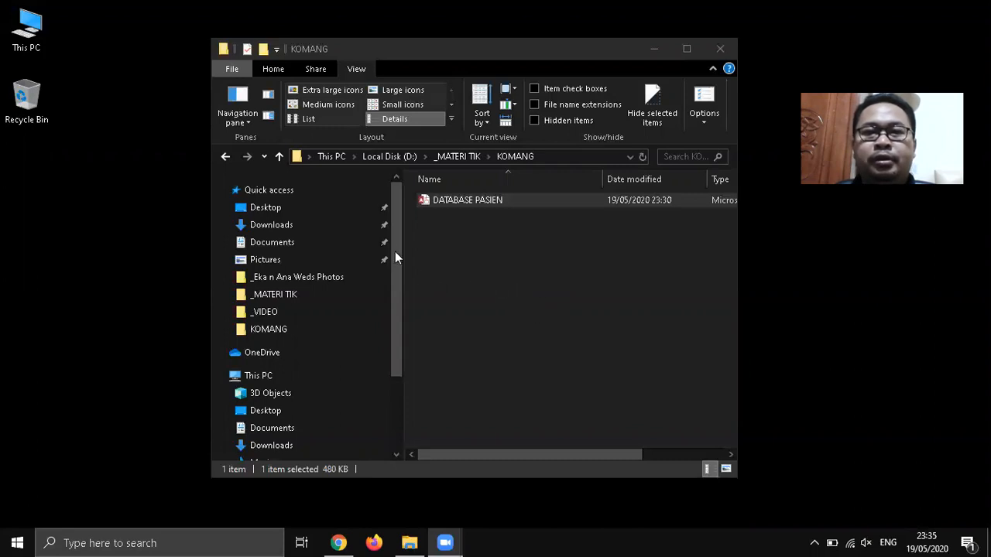
- Open the DATABASE PASIEN database from the KOMANG folder and display TABLE PASIEN
left_click(457, 203)
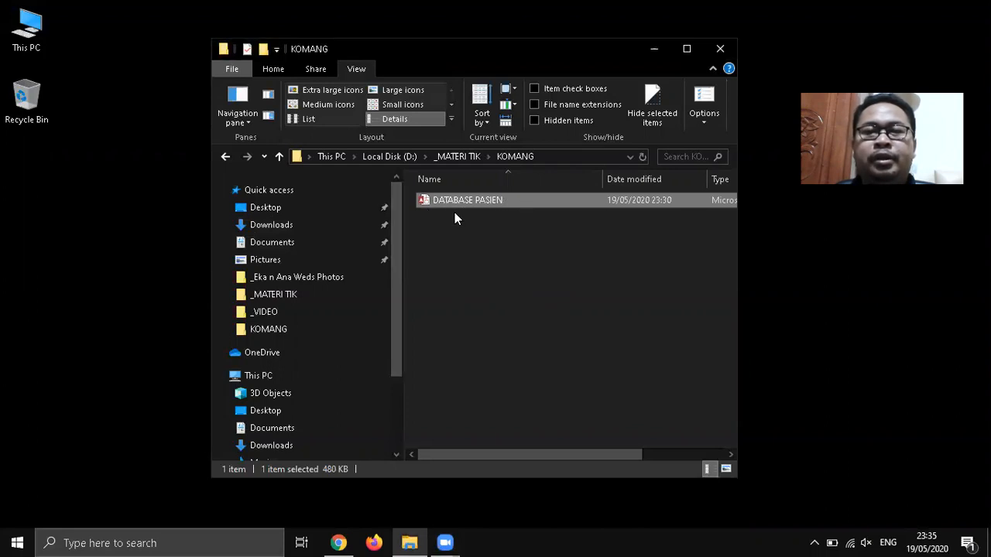
double_click(458, 201)
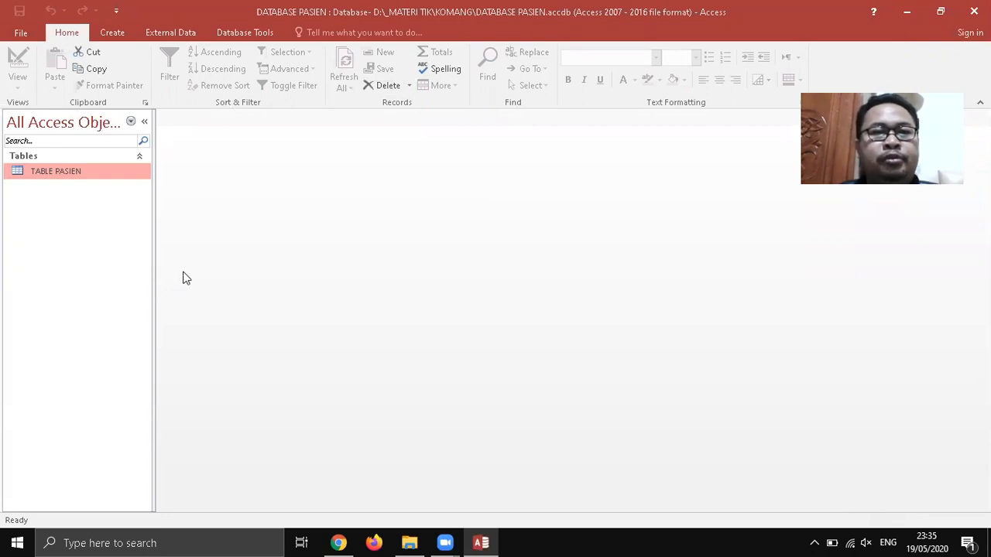
double_click(51, 172)
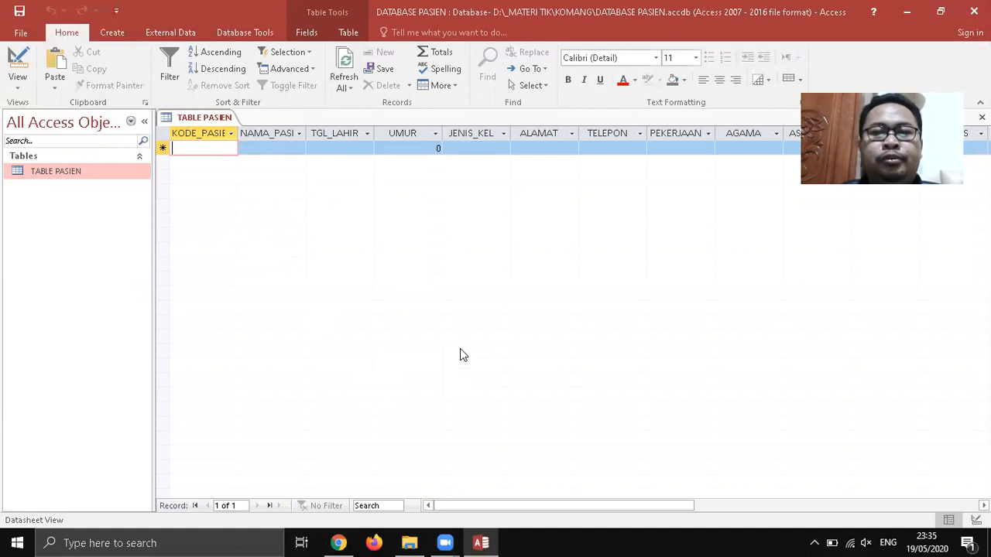
- Switch to Chrome and search Google for images of "logo itekes bali png"
left_click(338, 542)
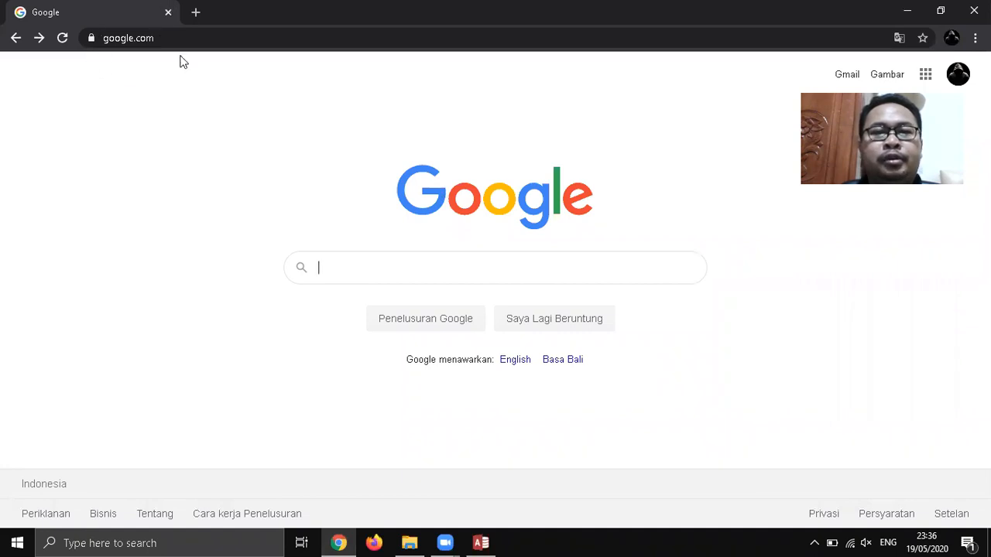
left_click(353, 271)
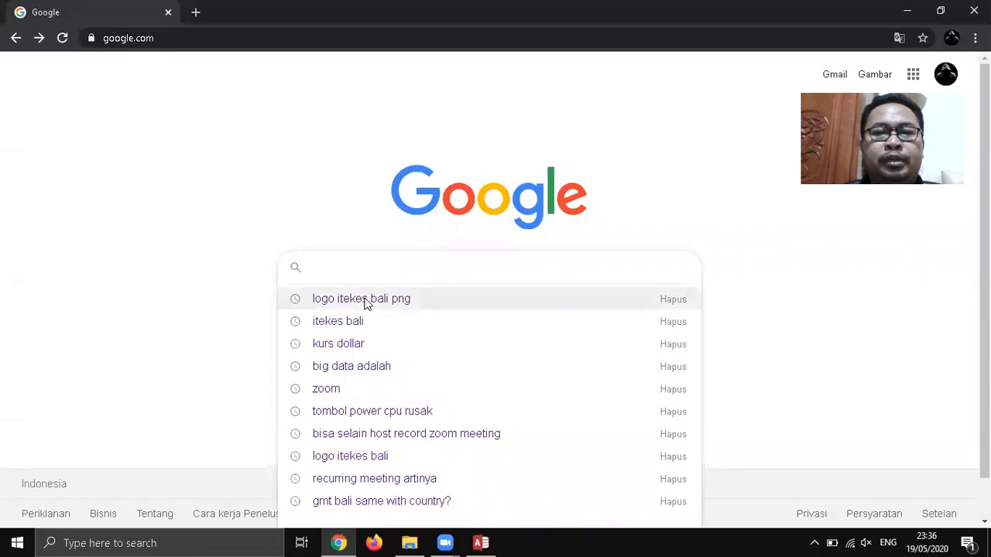
left_click(362, 299)
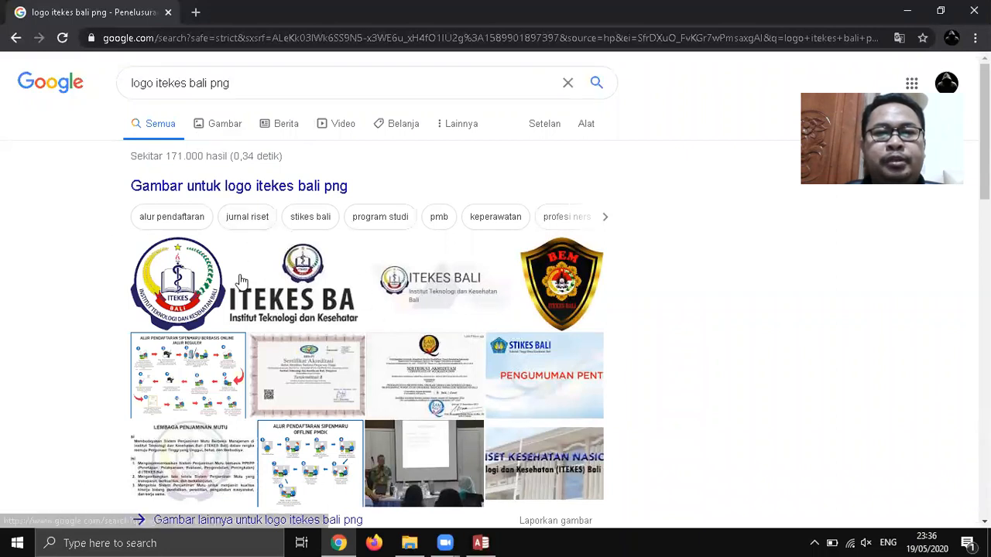
left_click(220, 128)
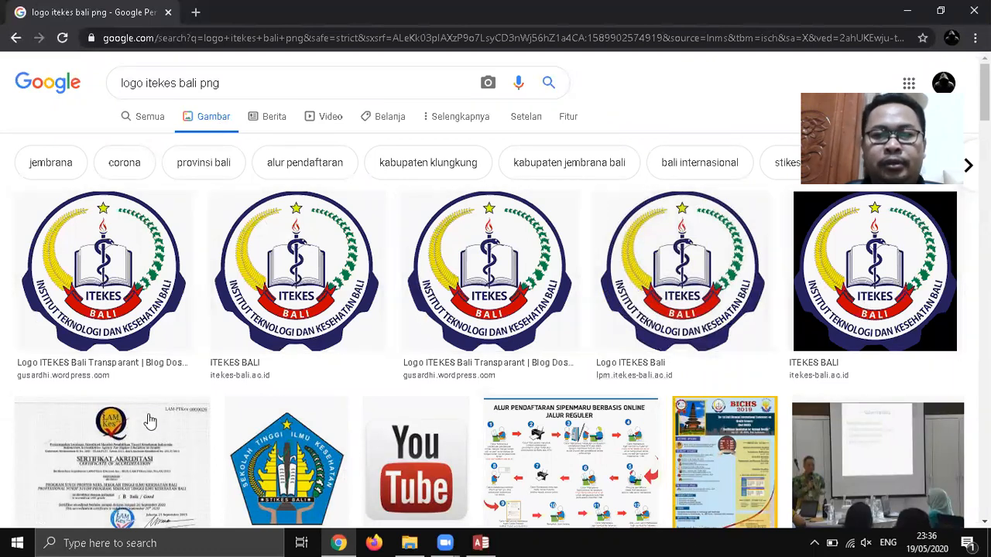
- Save the transparent ITEKES Bali logo from gusardhi.wordpress.com as a PNG image in the Pictures folder, then close the browser
left_click(493, 259)
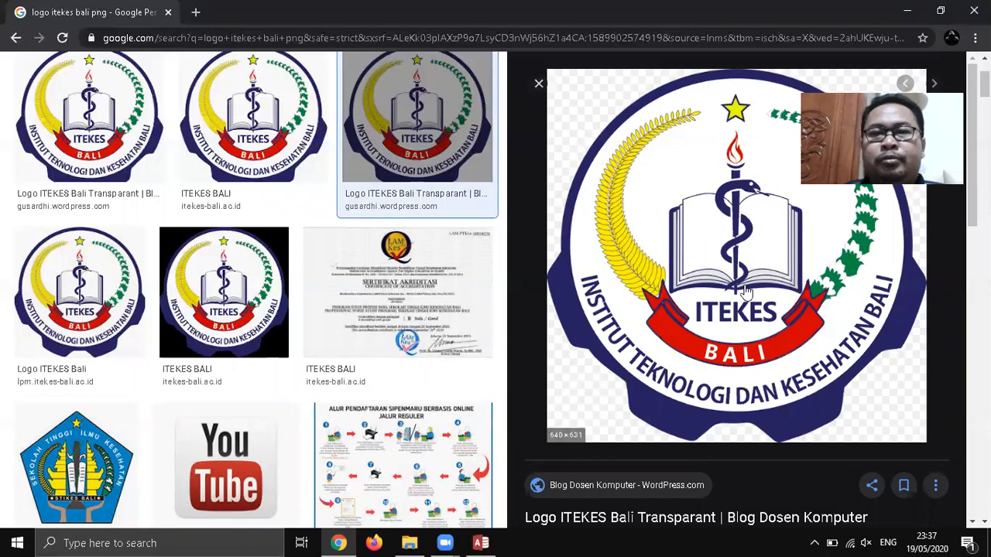
right_click(674, 230)
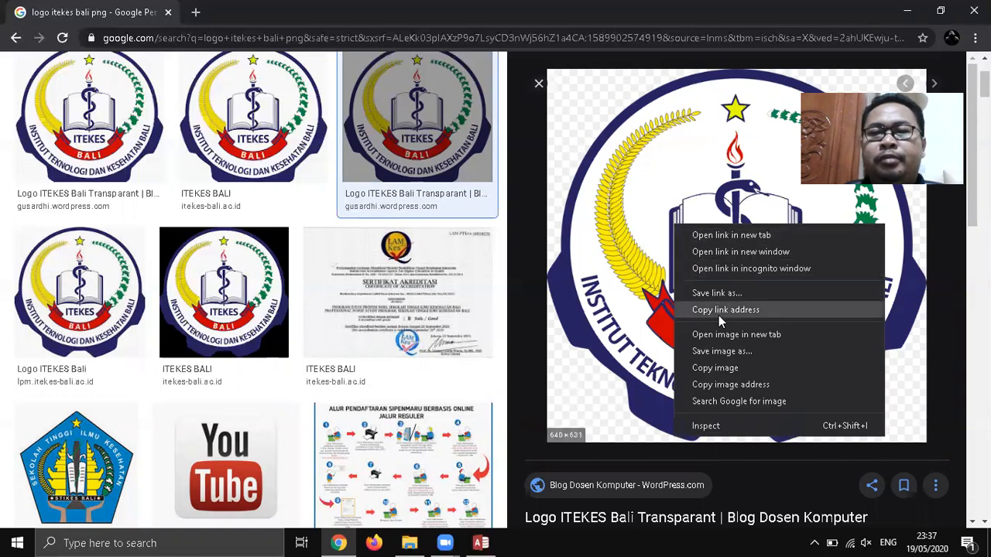
left_click(729, 352)
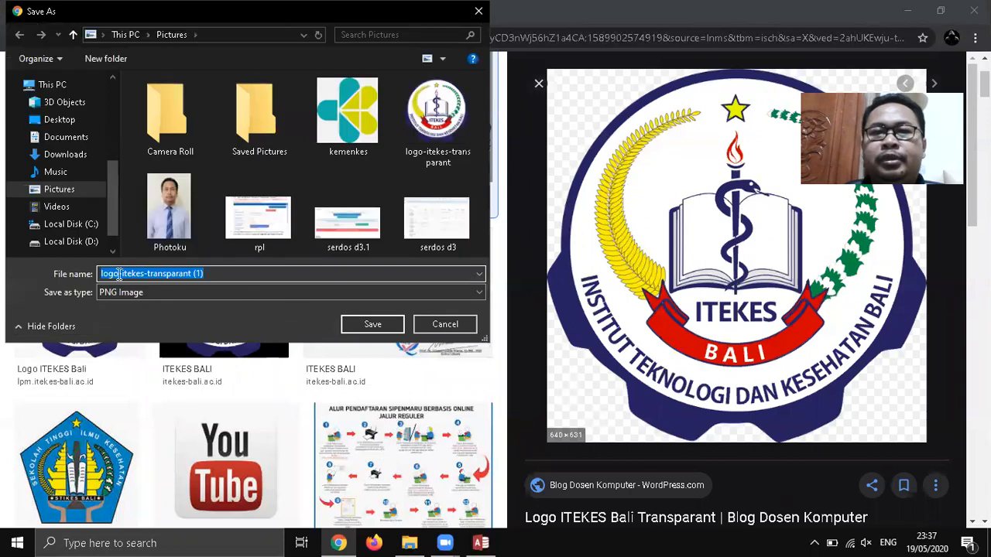
left_click(377, 328)
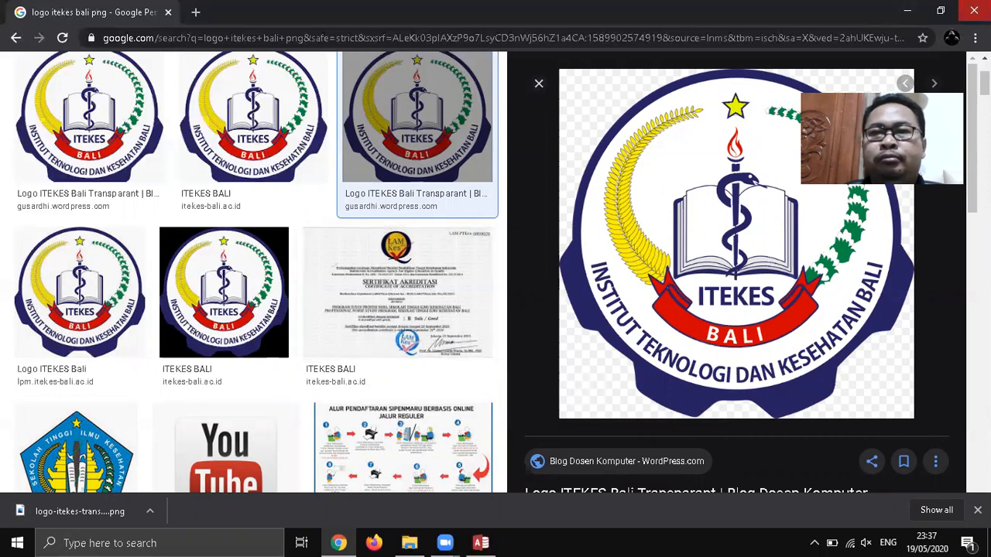
left_click(974, 11)
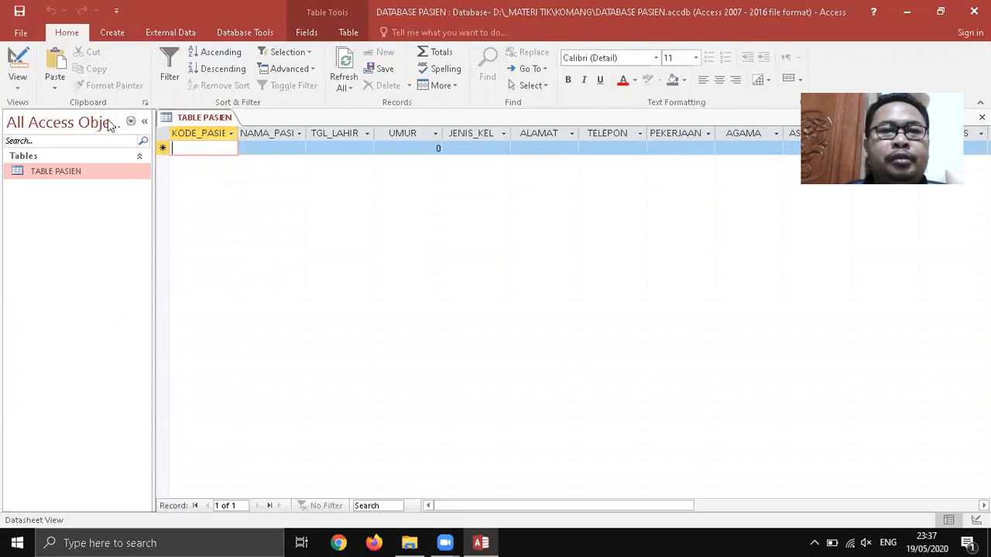
- Start the Report Wizard on TABLE PASIEN and add the fields KODE_PASIEN, NAMA_PASIEN, TGL_LAHIR and UMUR
left_click(113, 34)
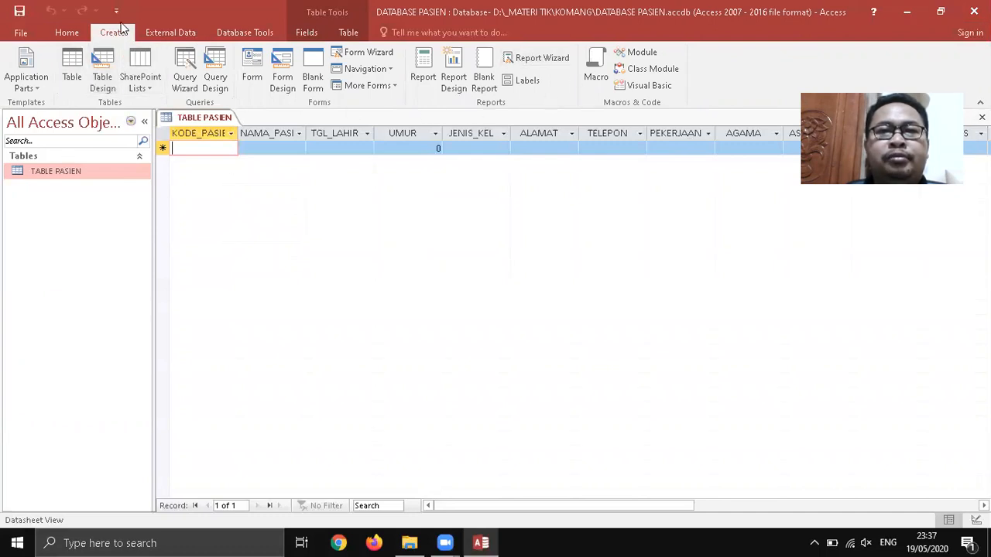
left_click(532, 58)
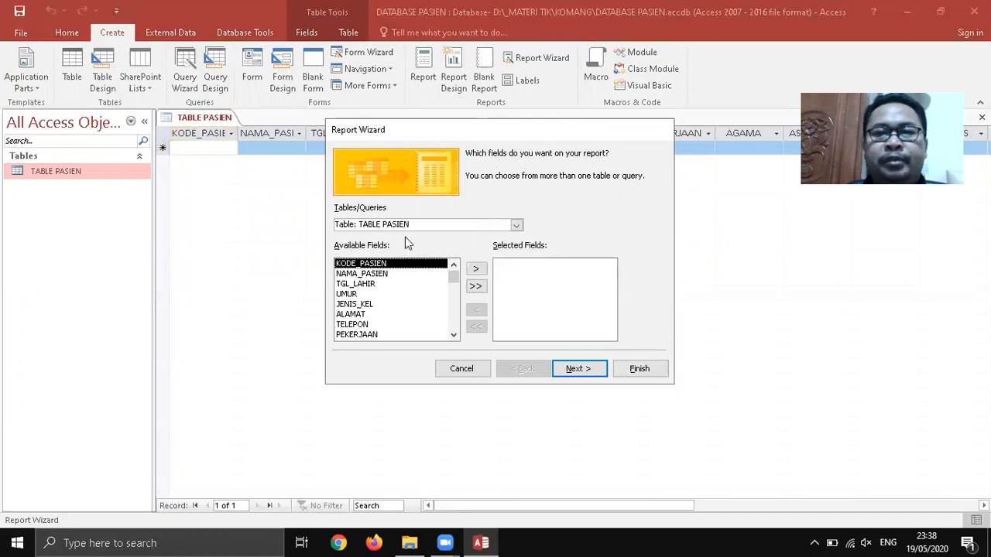
left_click(477, 268)
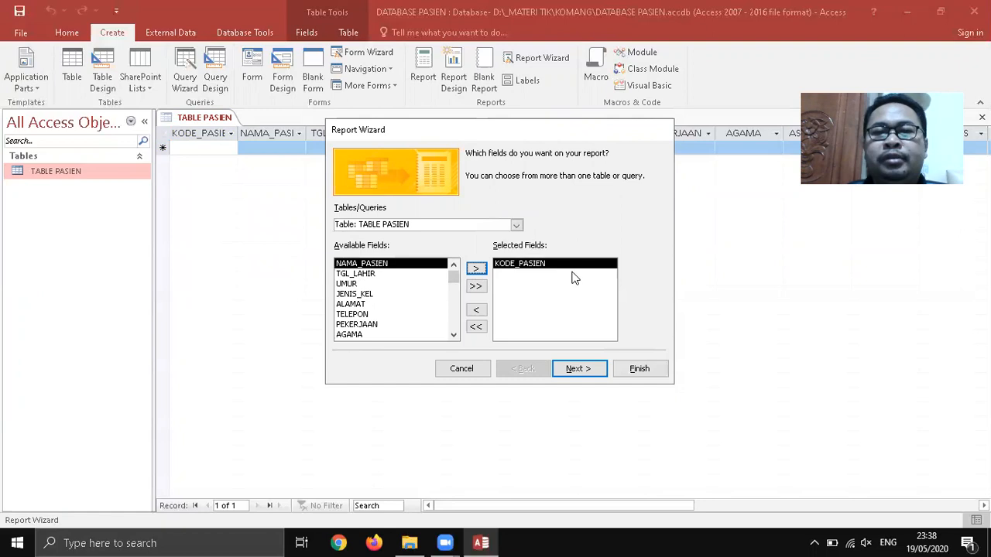
left_click(476, 268)
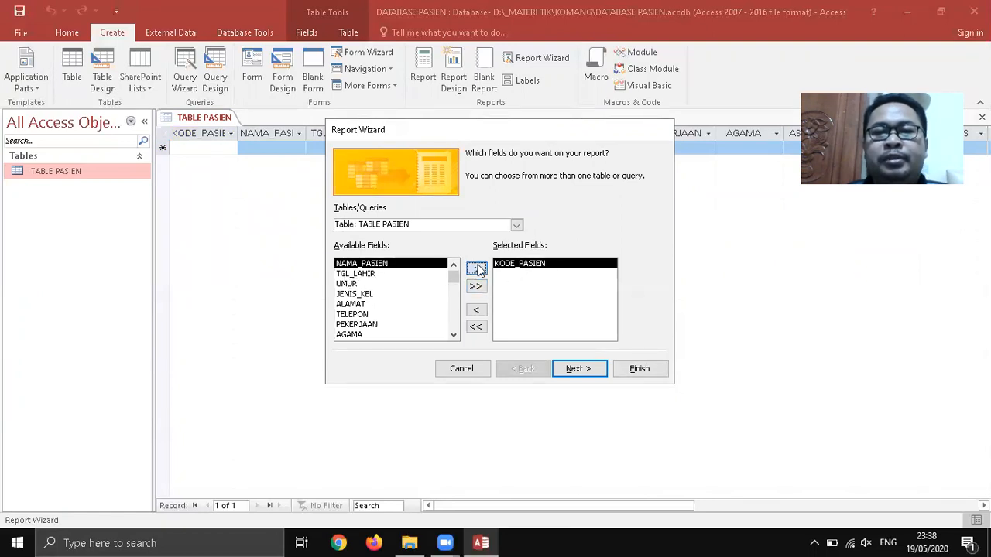
left_click(477, 269)
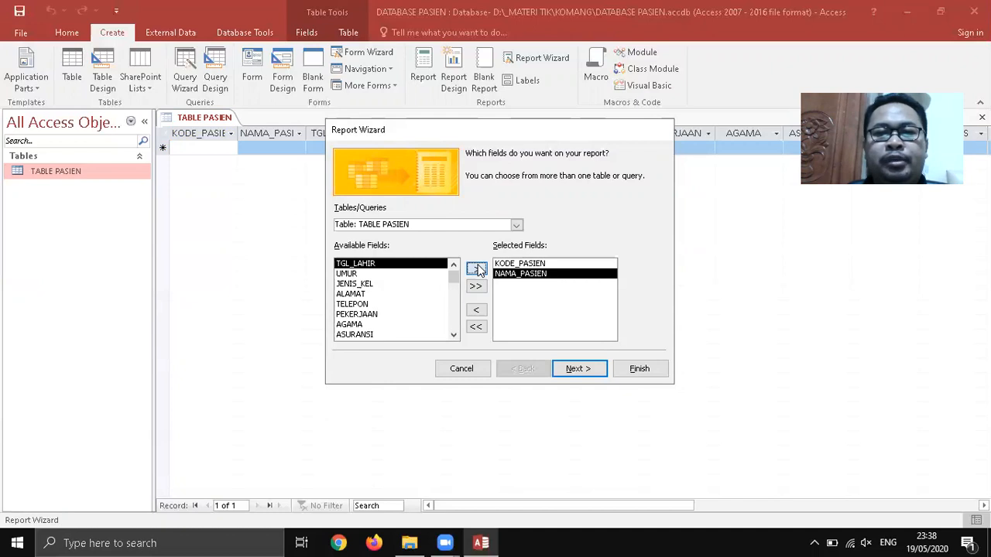
left_click(476, 268)
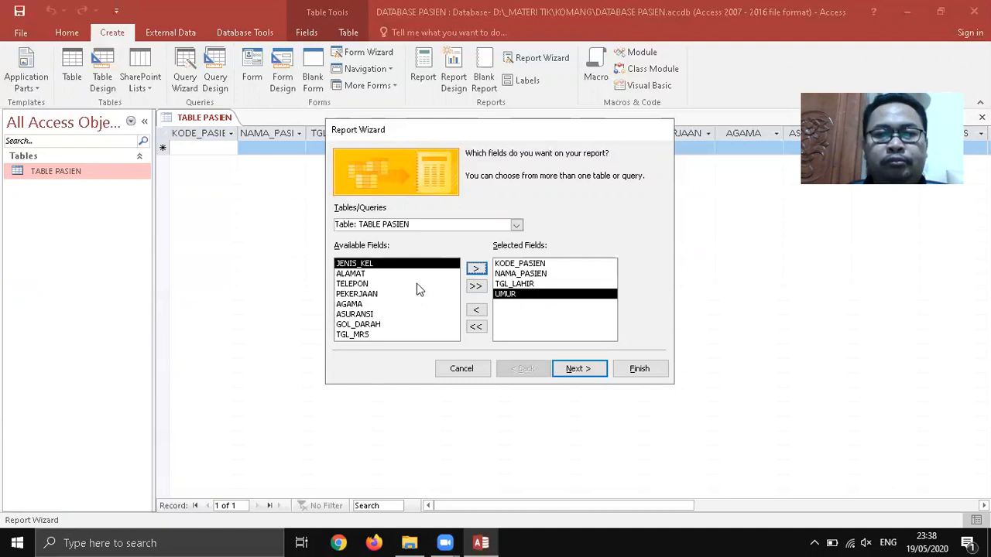
- Add the fields ASURANSI, GOL_DARAH and TGL_MRS to the report's selected fields
left_click(366, 316)
left_click(476, 269)
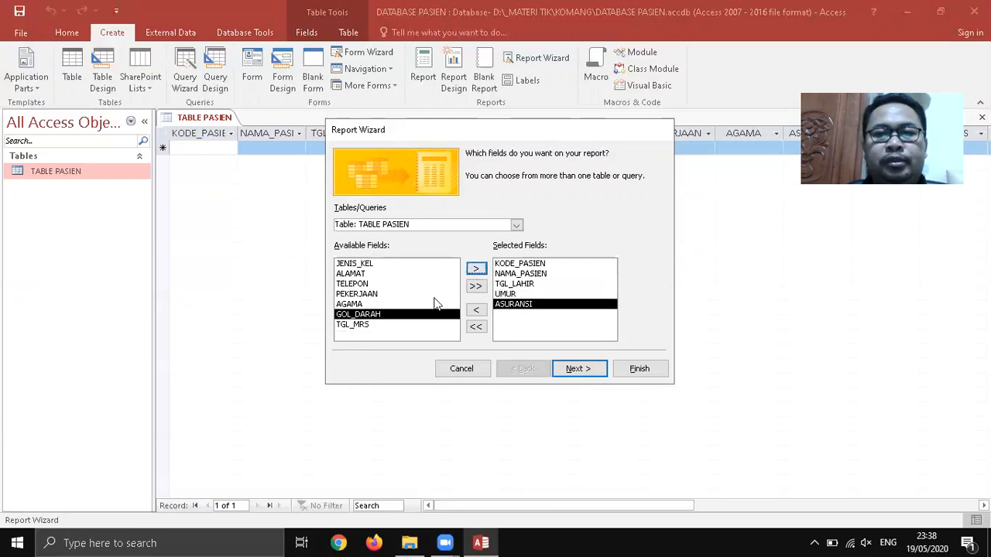
left_click(476, 270)
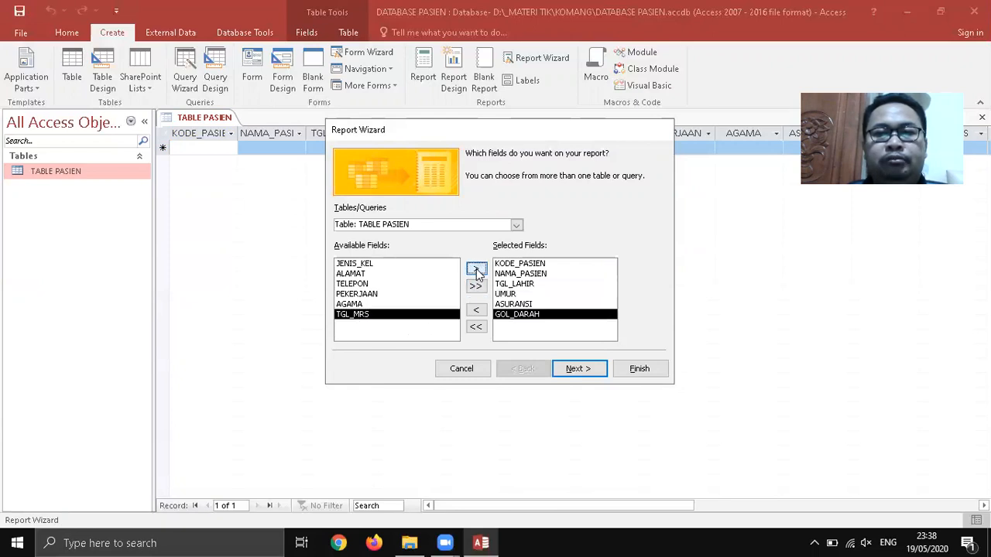
left_click(359, 316)
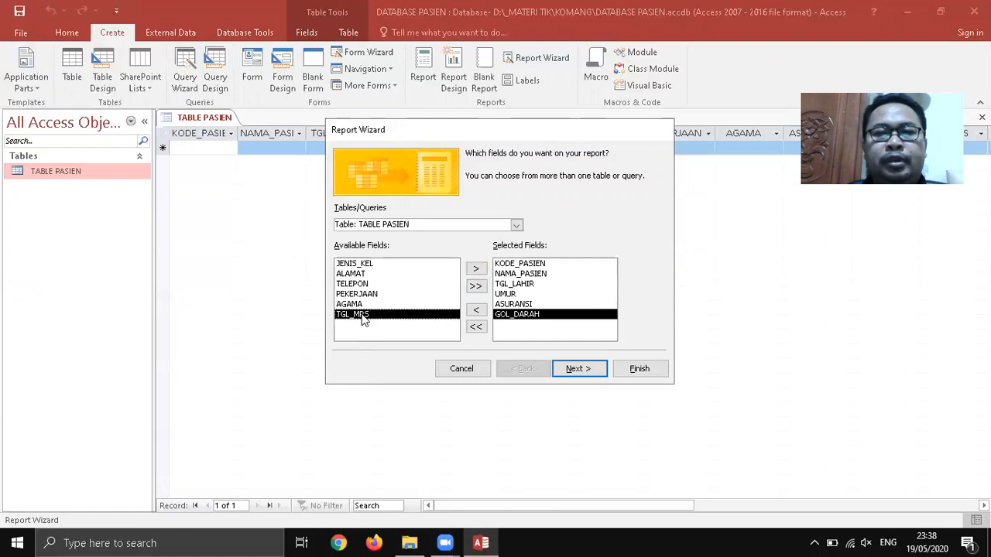
left_click(477, 270)
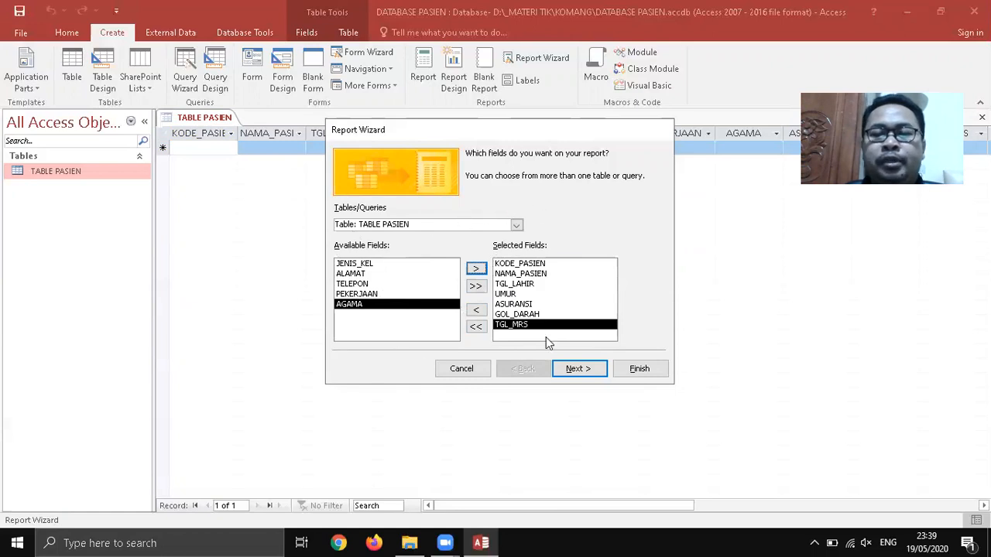
- Leave the report without grouping levels and sort its records by KODE_PASIEN in ascending order
left_click(582, 371)
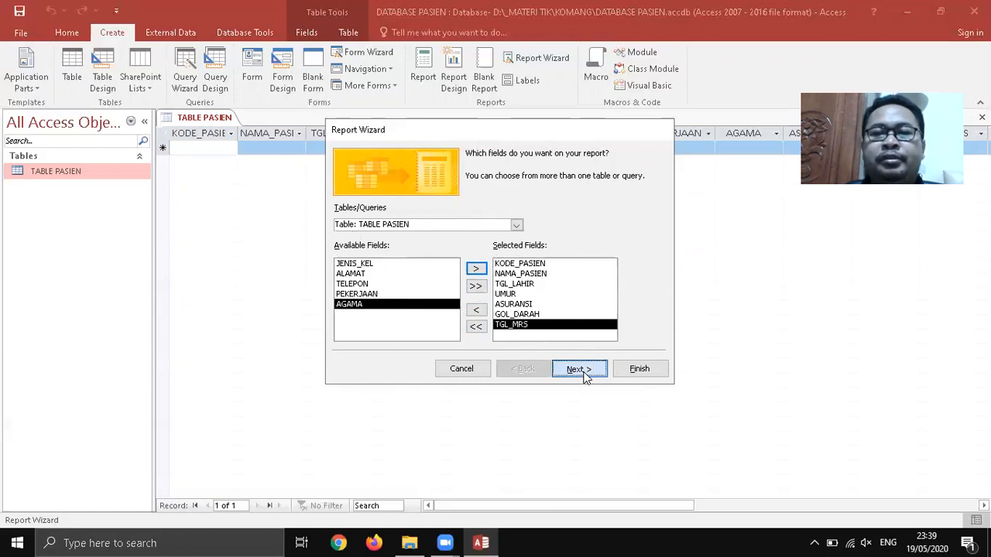
left_click(579, 369)
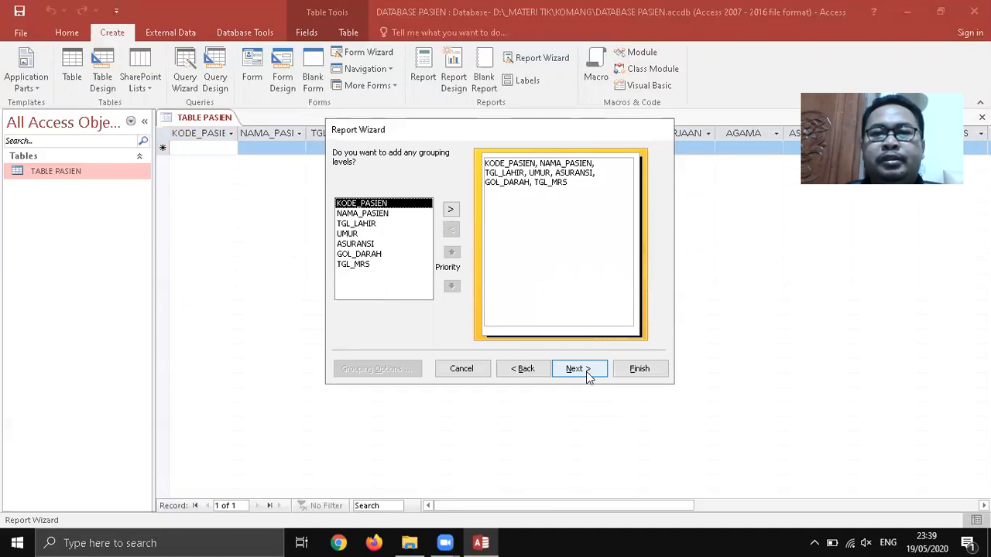
left_click(583, 371)
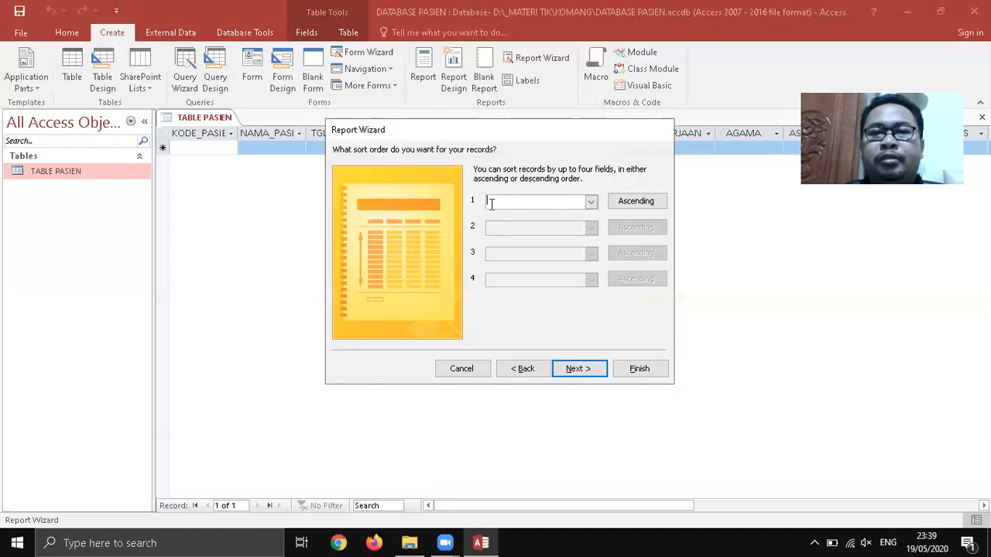
left_click(591, 203)
left_click(535, 225)
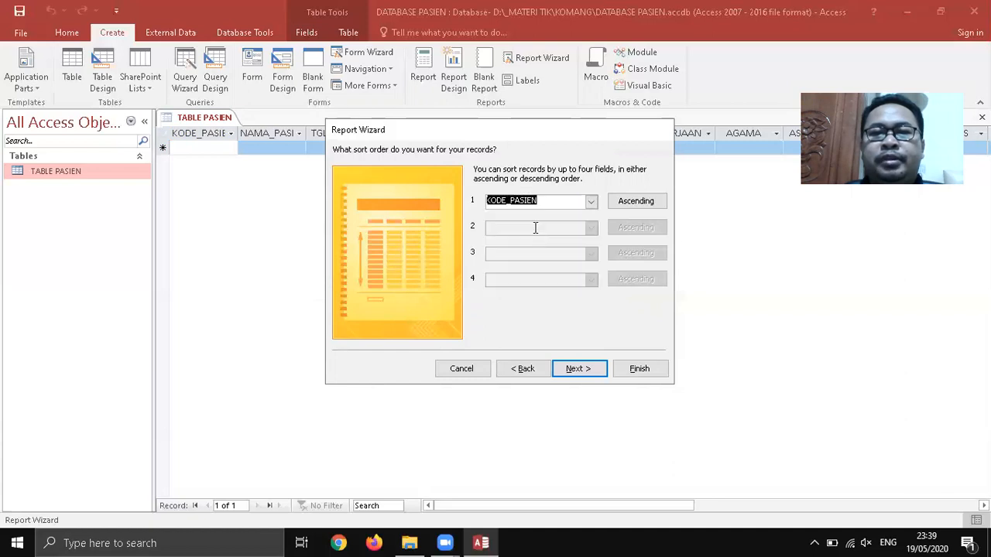
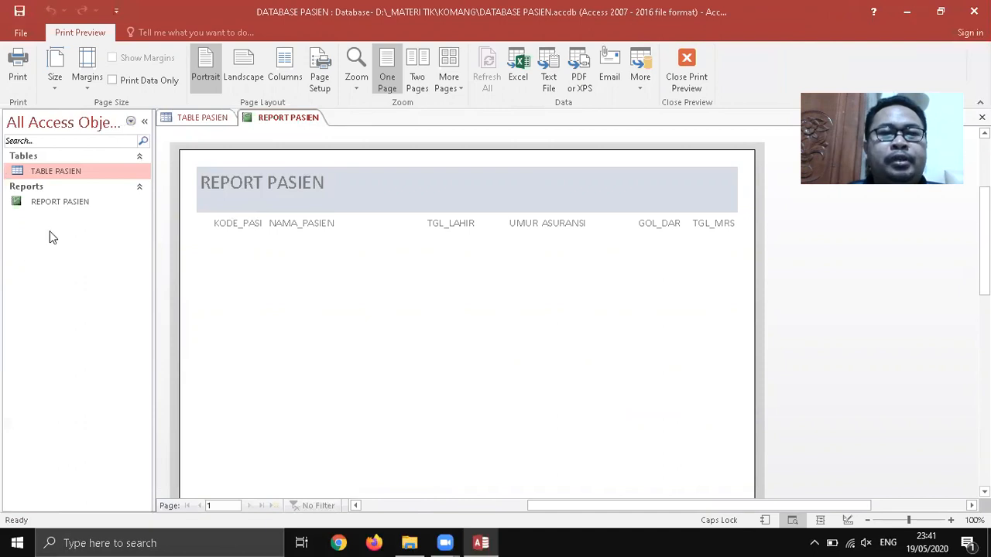
- Open REPORT PASIEN in Design View
left_click(62, 206)
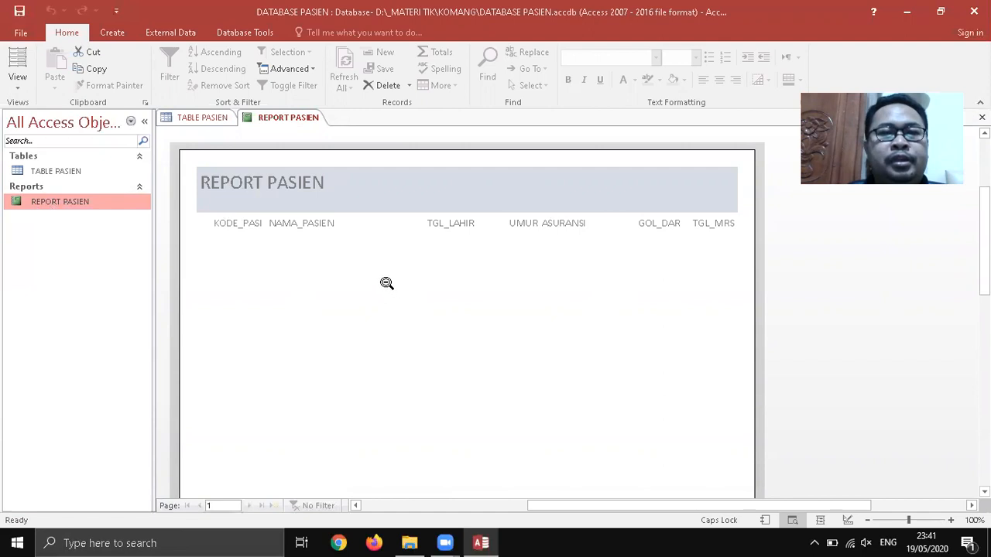
right_click(70, 205)
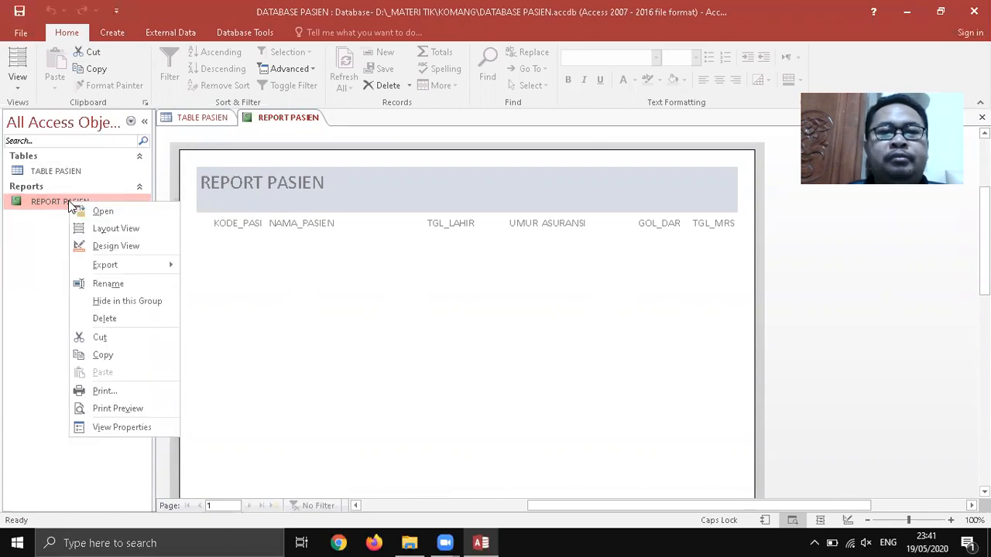
left_click(103, 246)
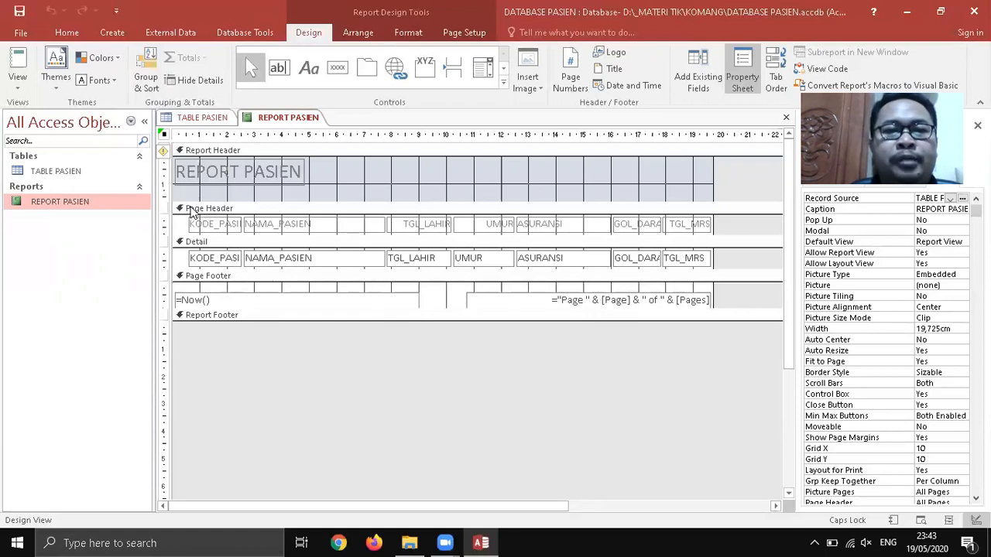
- Change the KODE_PASIEN heading in the page header to "KODE PASIEN", without the underscore
left_click(222, 227)
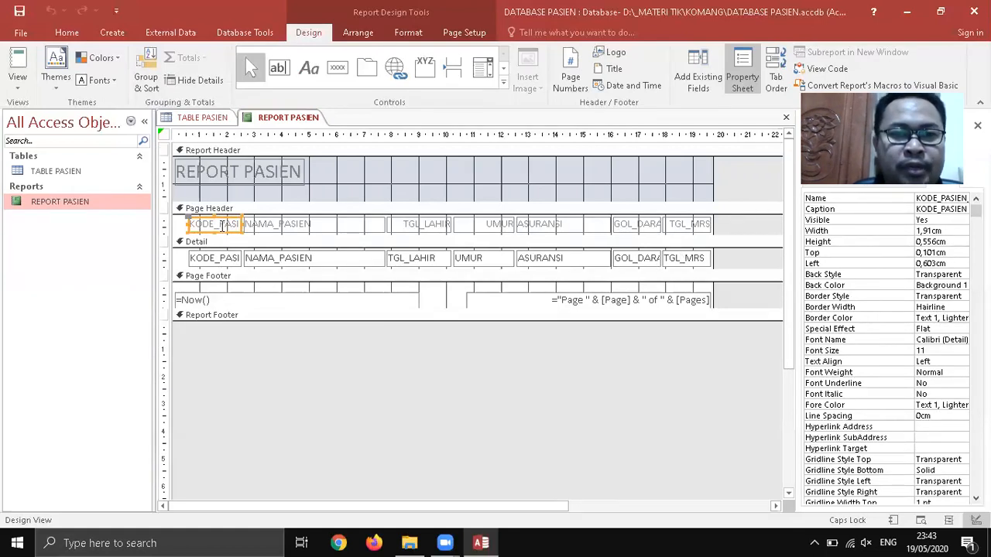
left_click(221, 226)
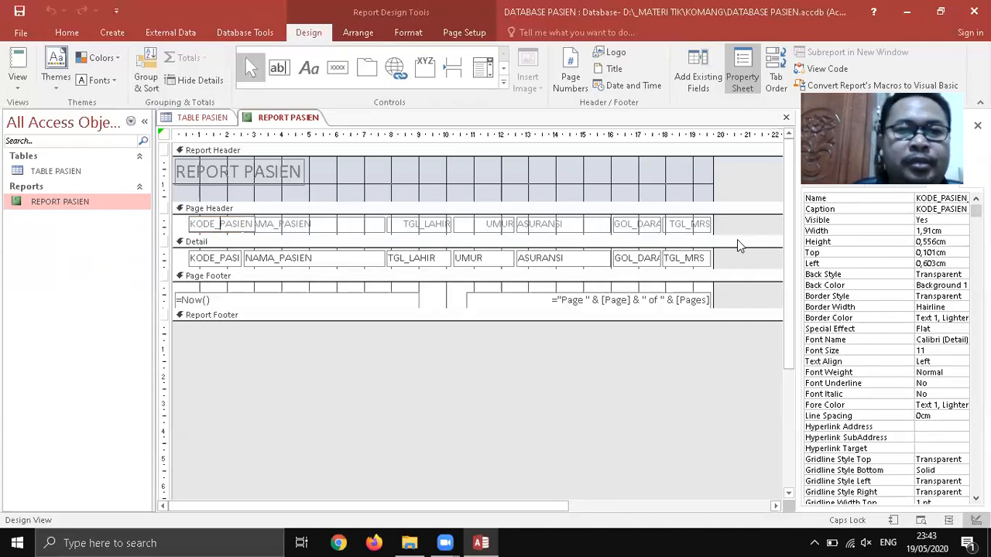
key("BackSpace")
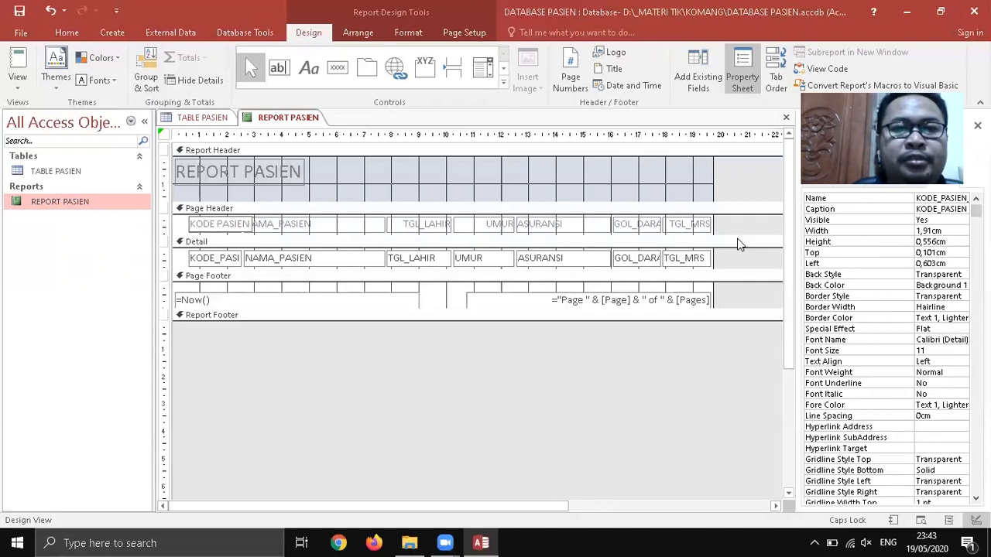
- Move the NAMA_PASIEN heading in the page header rightward to a left offset of about 3.1 cm, clear of the KODE PASIEN heading
left_click(316, 226)
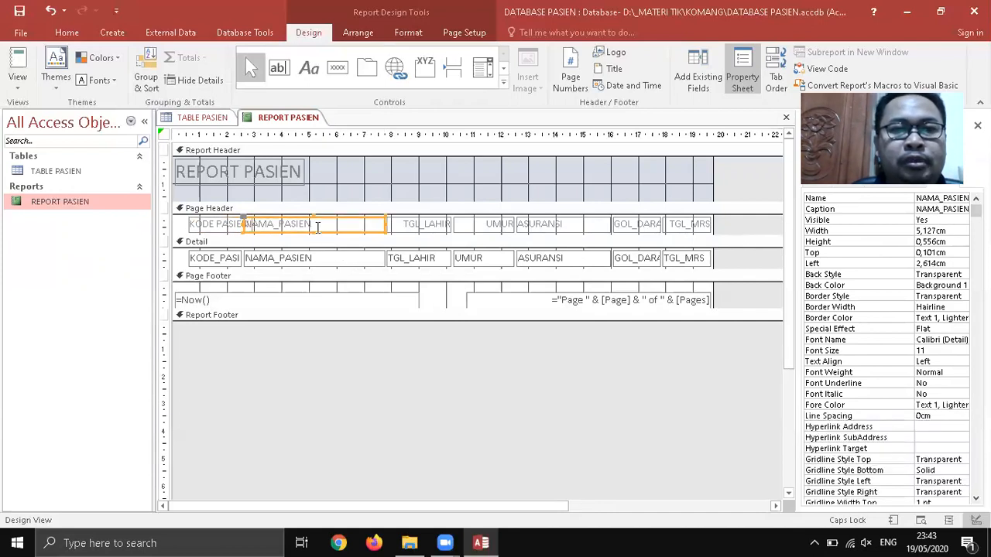
key("Right")
key("Right")
key("Right")
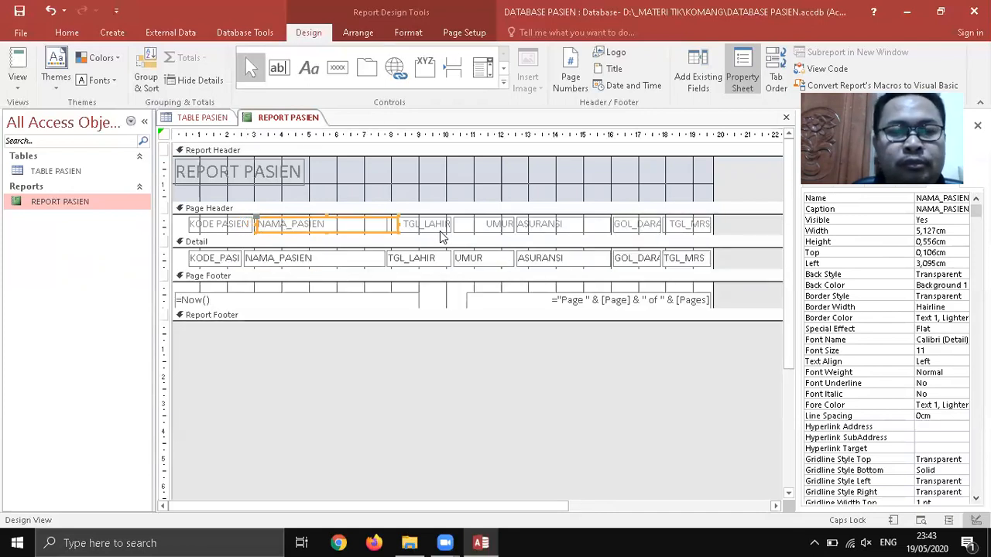
- Change the NAMA_PASIEN heading in the page header to "NAMA PASIEN" and the TGL_LAHIR heading to "TANGGAL LAHIR"
left_click(289, 224)
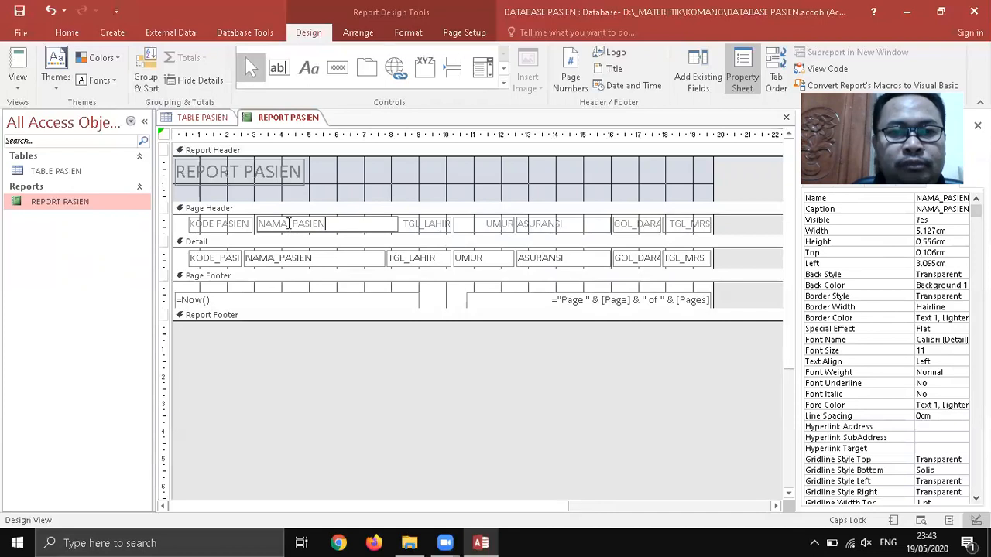
key("BackSpace")
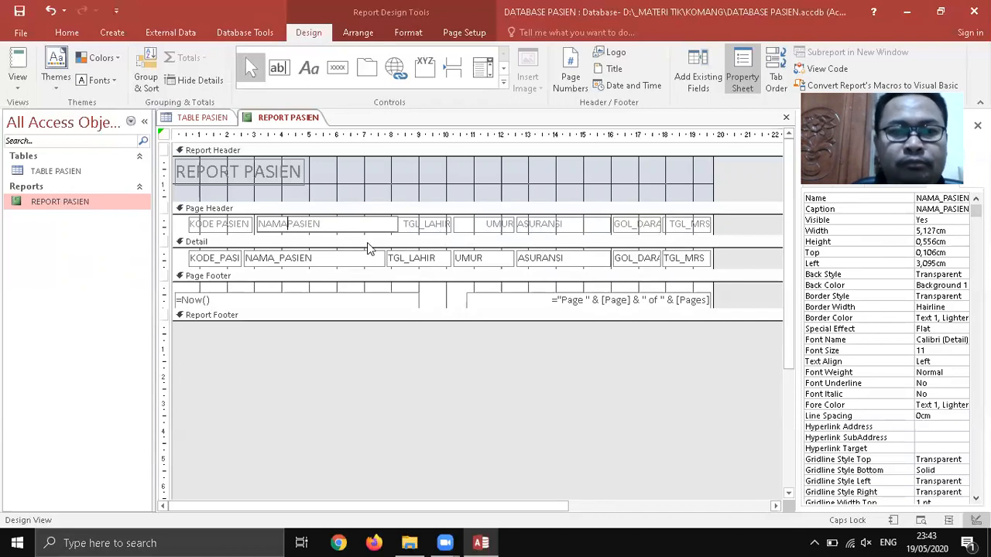
left_click(428, 226)
left_click(426, 225)
key("BackSpace")
key("BackSpace")
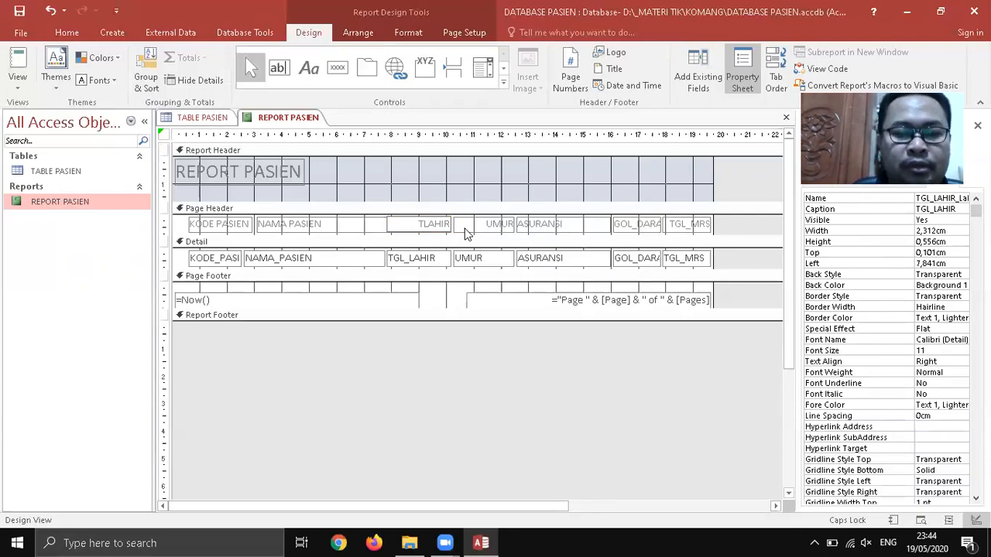
type("ANGGAL")
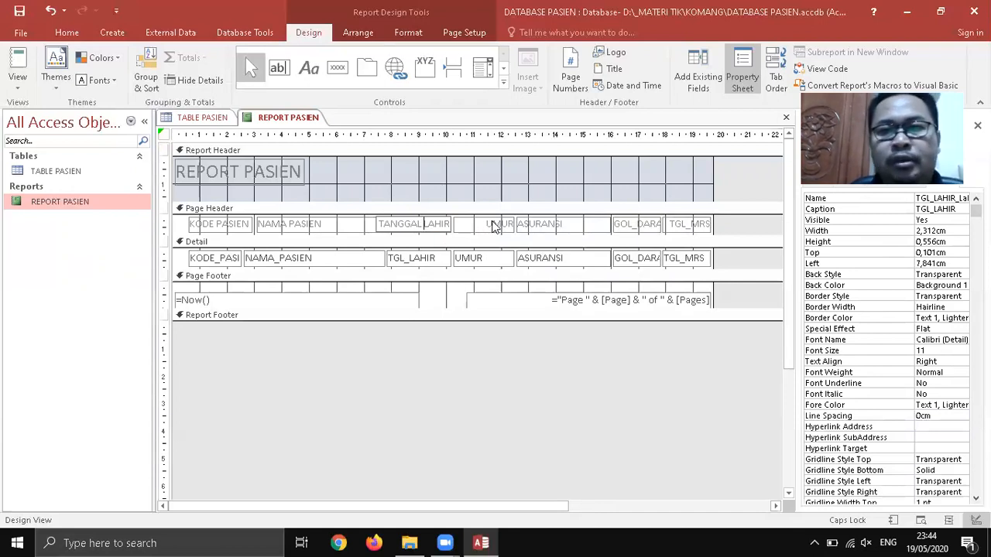
- Change the GOL_DARAH heading in the page header to "GOLONGAN DARAH"
left_click(647, 228)
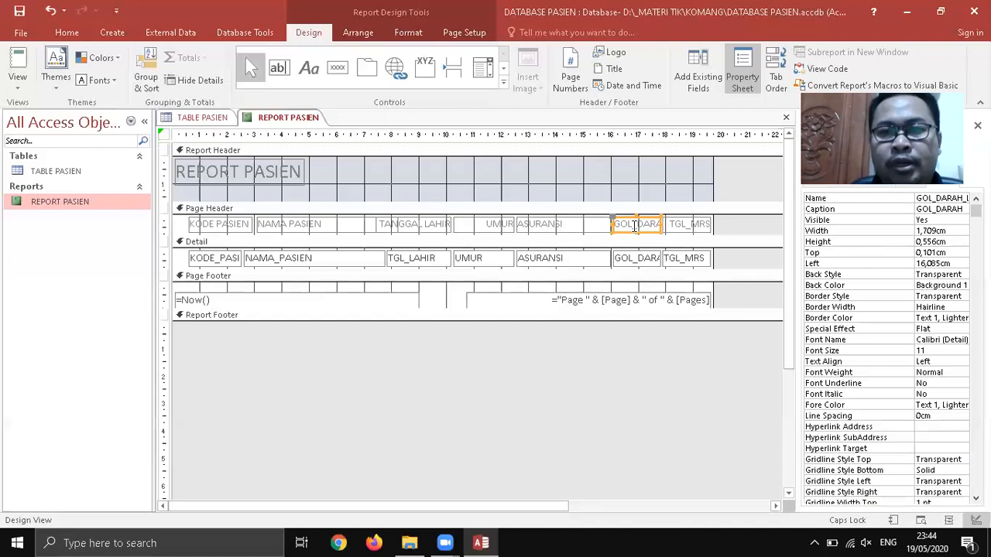
left_click(721, 248)
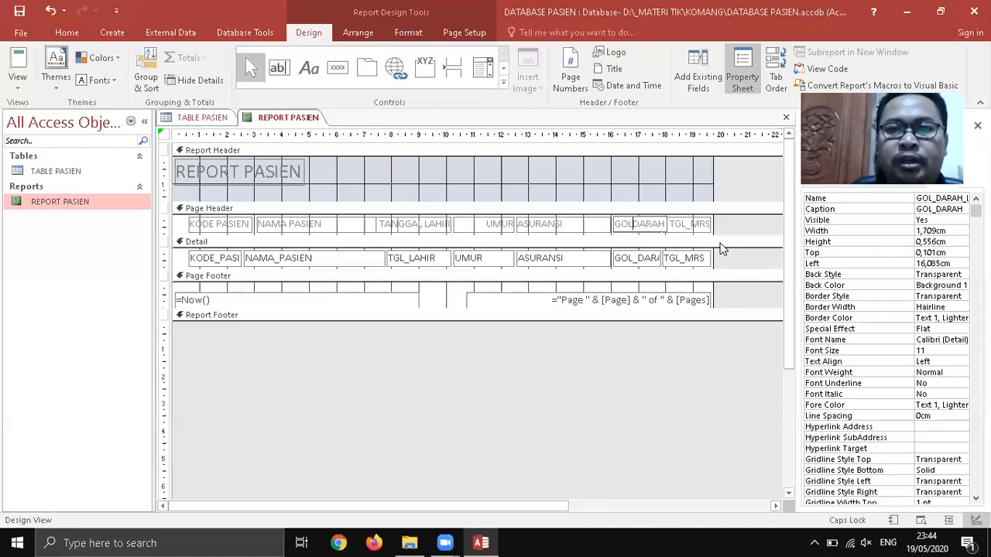
type("ONGA")
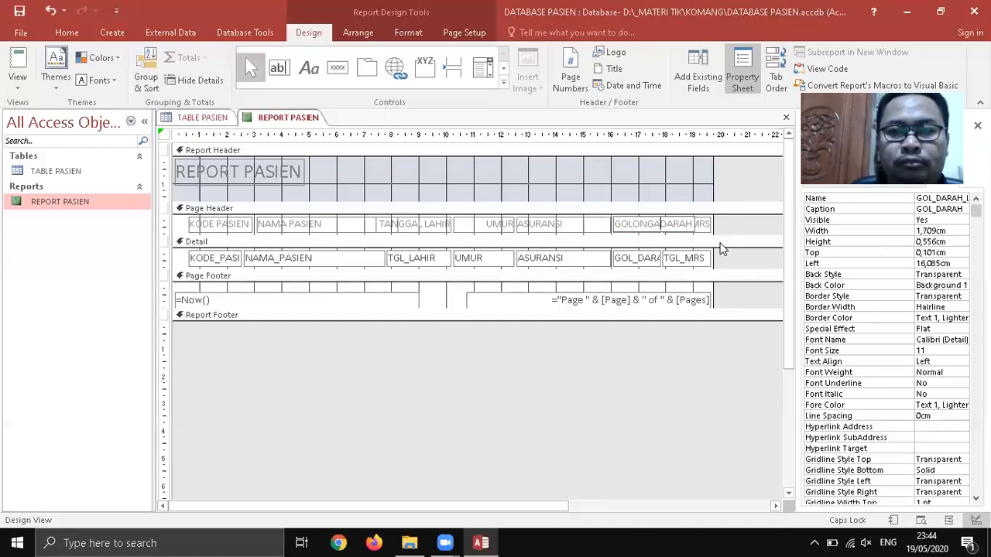
key("BackSpace")
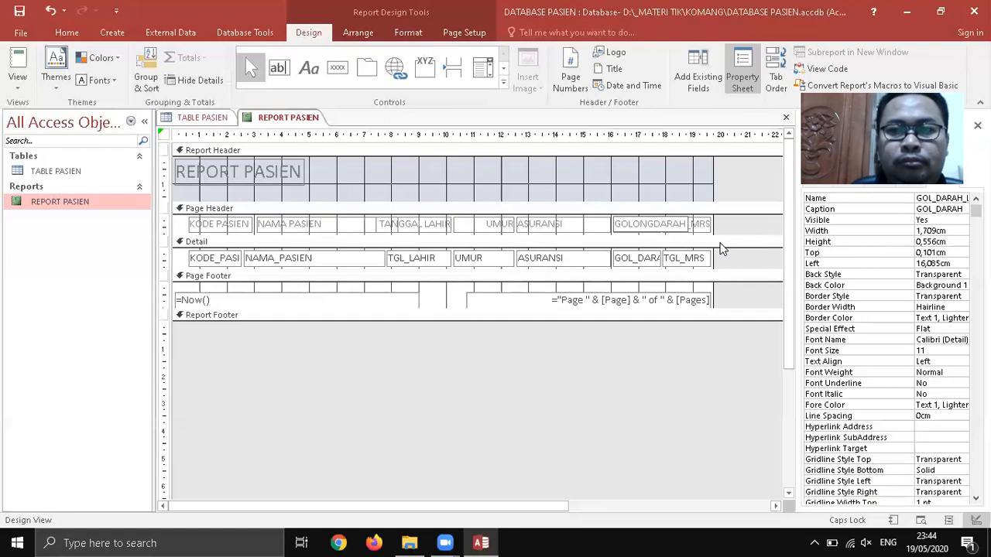
type("A")
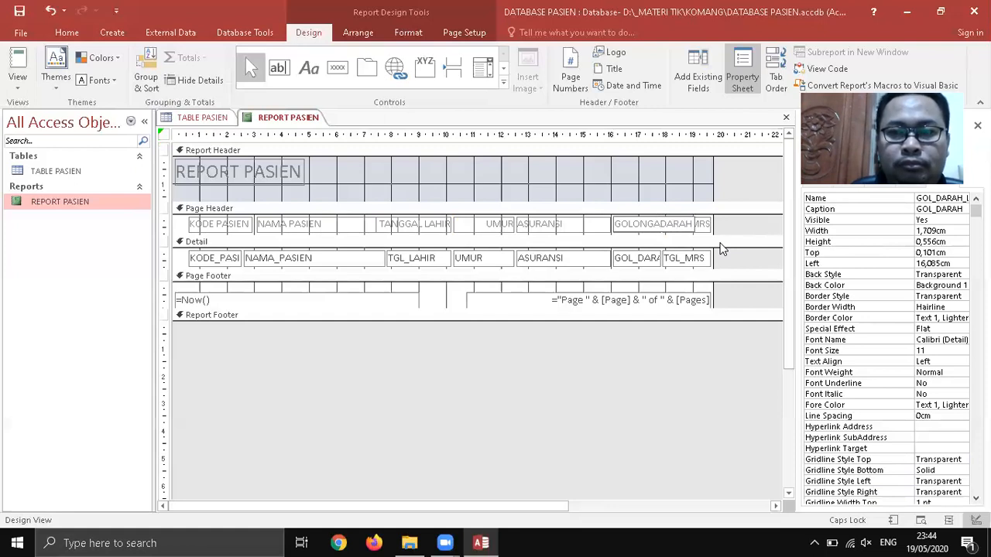
type("N")
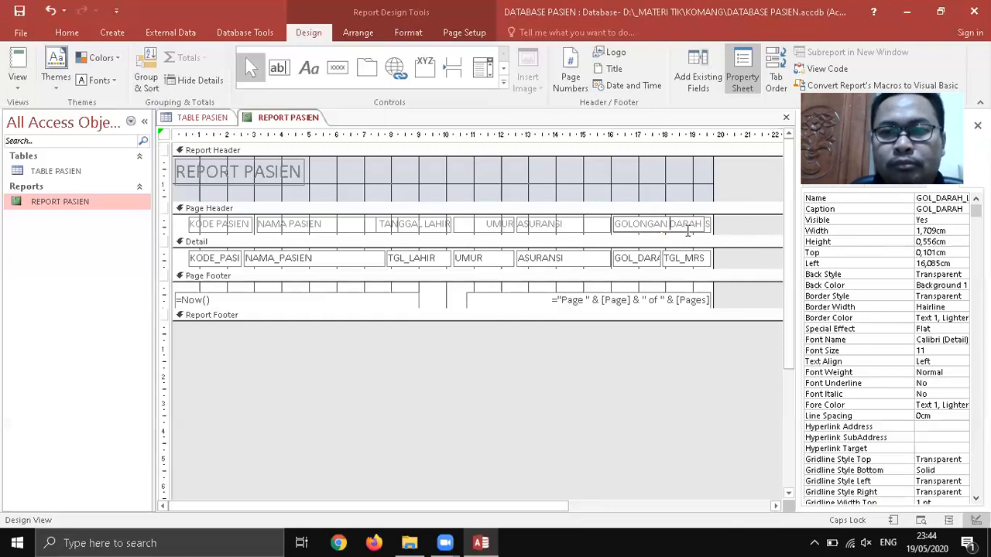
key("Return")
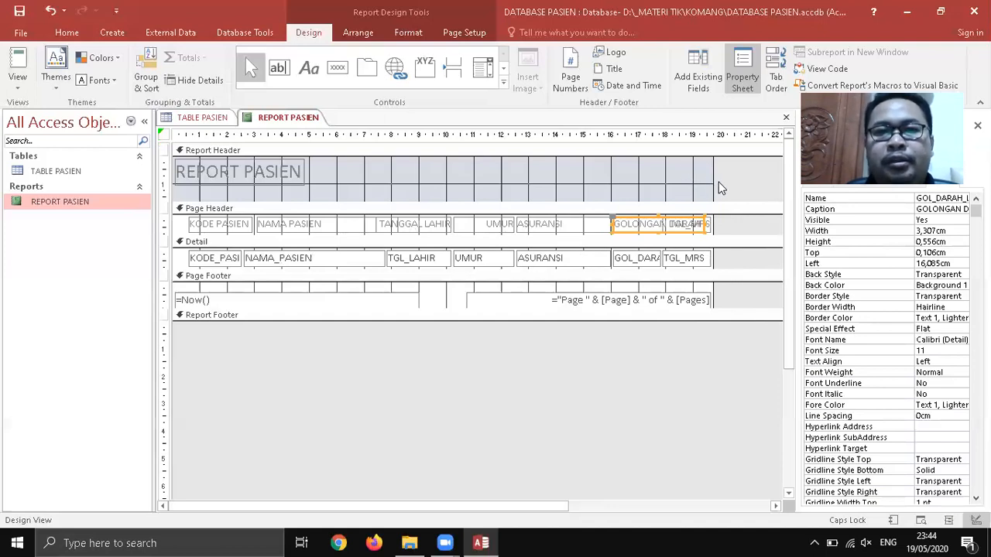
- Widen the report to about 21.9 cm and shift the TANGGAL LAHIR heading rightward to a left offset of about 8.1 cm
left_click_drag(713, 193, 771, 194)
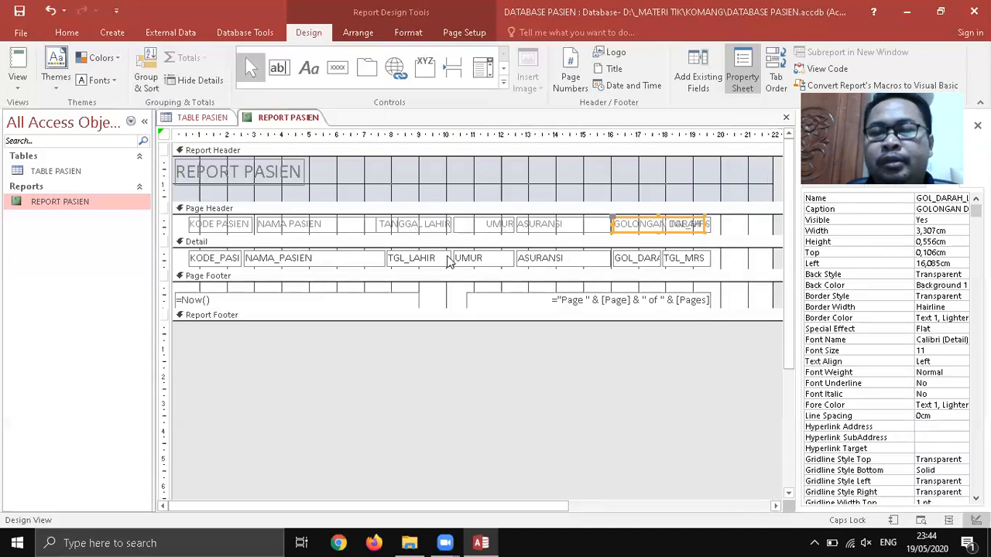
left_click(219, 226)
left_click(303, 227)
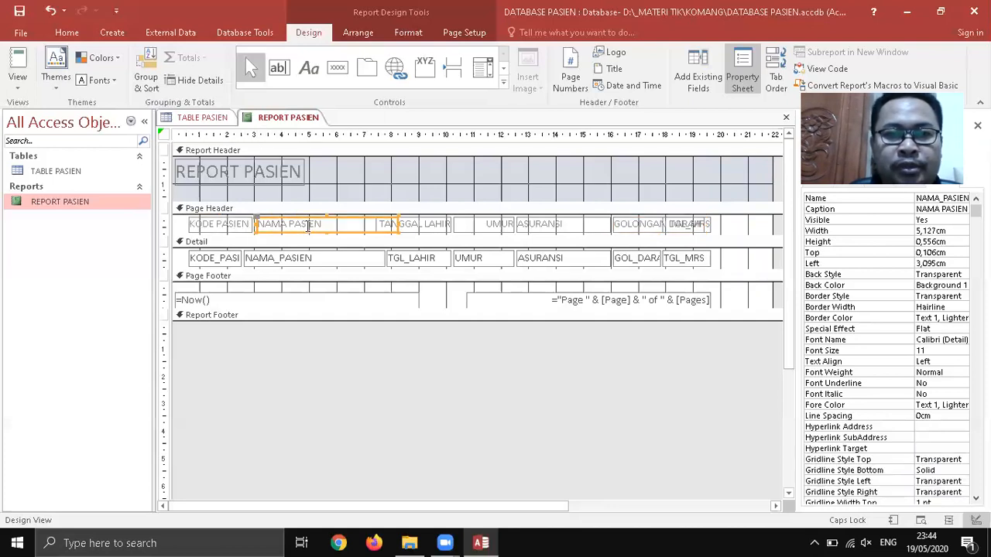
left_click(420, 223)
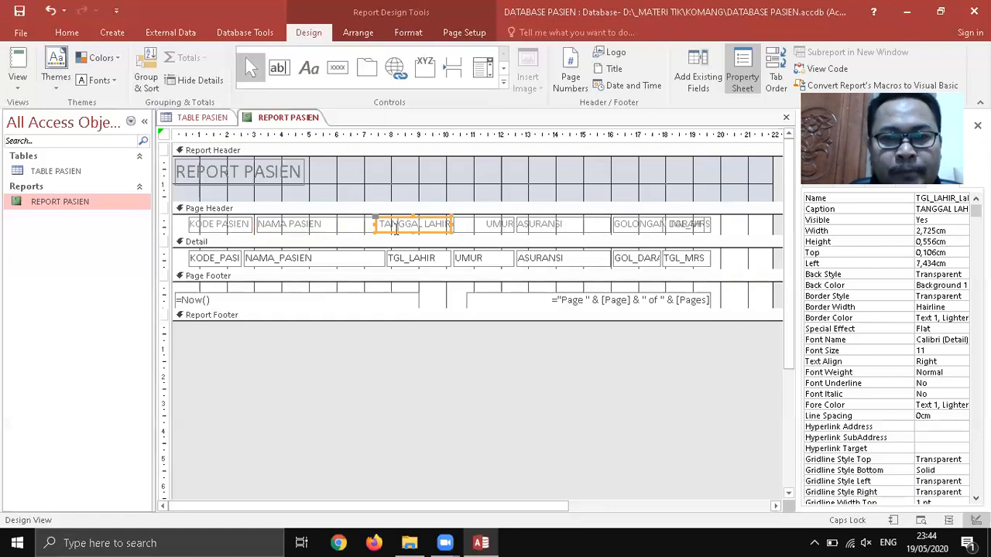
key("Right")
key("Right")
key("Right")
key("Right")
key("Right")
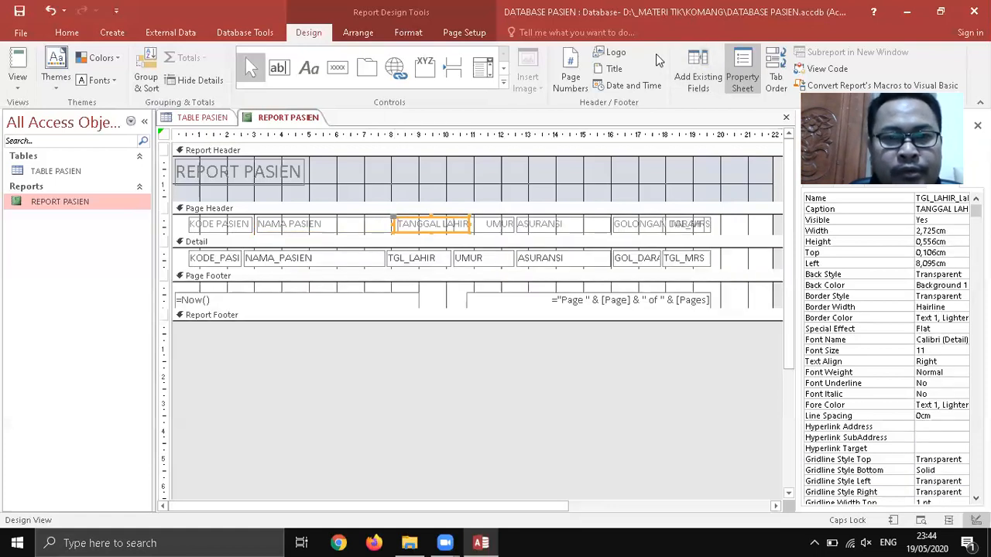
left_click(493, 345)
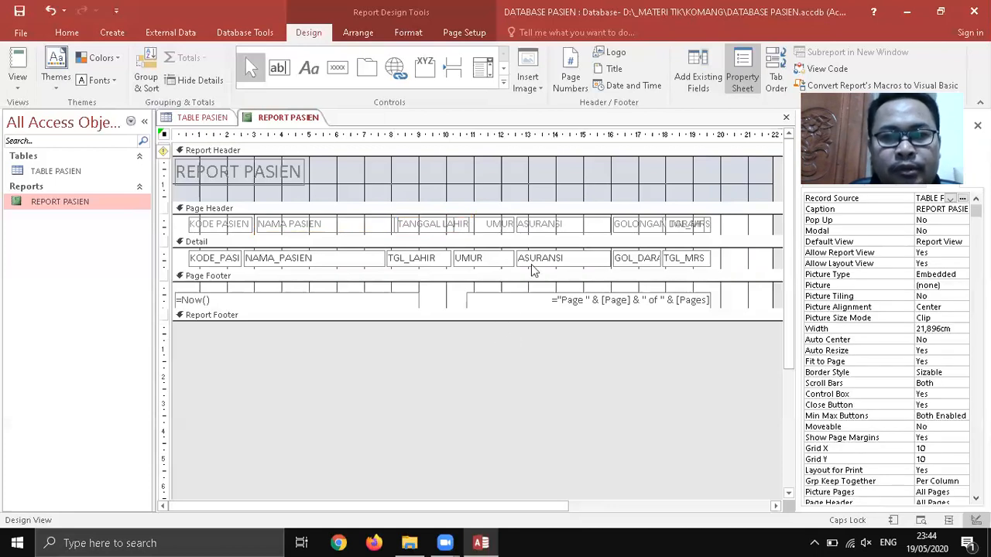
- Move the TGL_MRS heading in the page header rightward to a left offset of about 19.4 cm, off the GOLONGAN DARAH heading
left_click(490, 225)
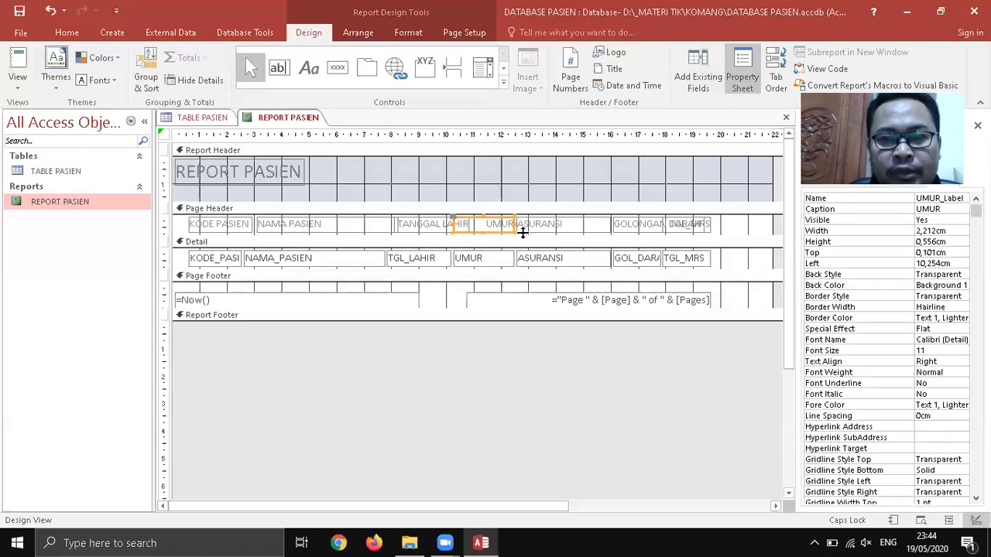
left_click(705, 228)
key("Right")
key("Right")
key("Right")
key("Right")
key("Right")
key("Right")
key("Right")
key("Right")
key("Right")
key("Right")
key("Right")
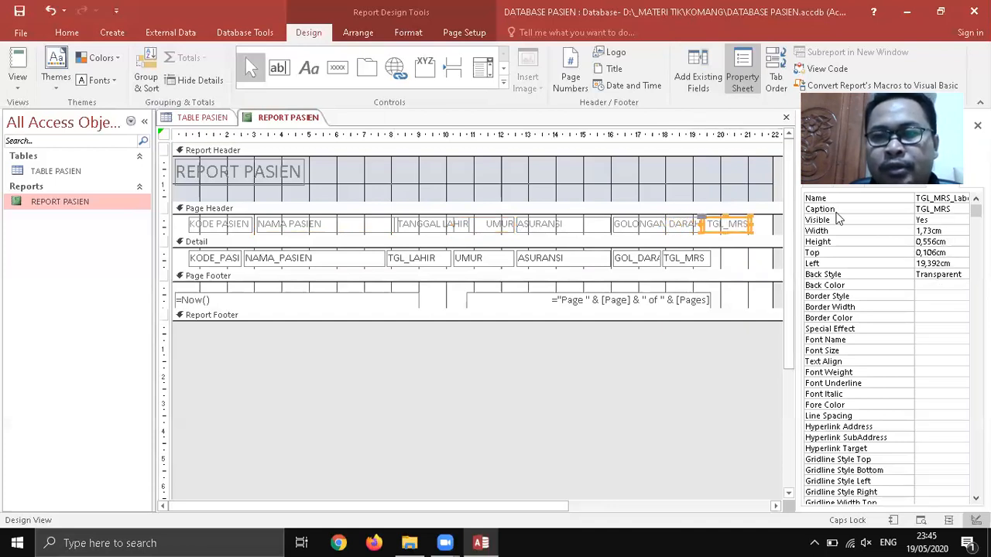
- Change the TGL_MRS heading in the page header to "TANGGAL MRS"
left_click(730, 224)
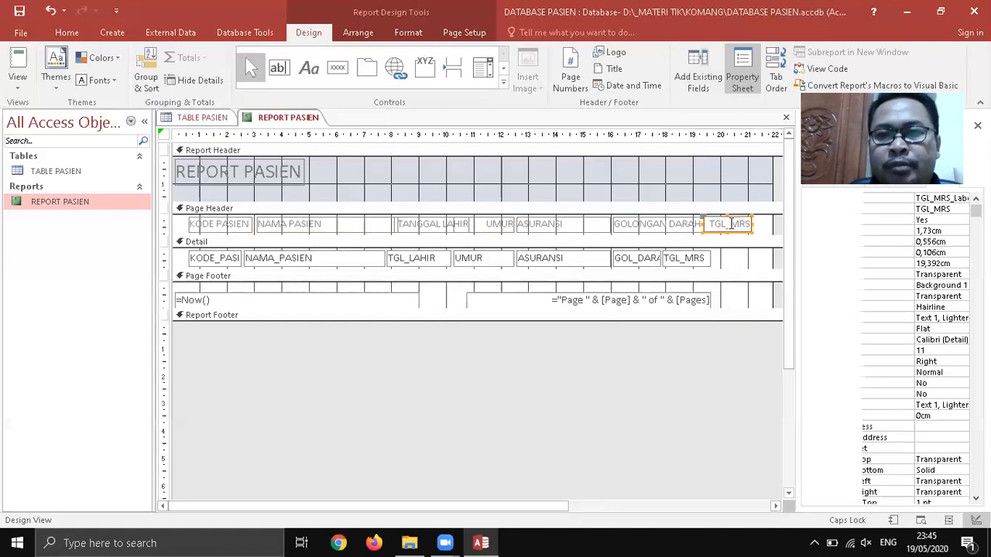
key("BackSpace")
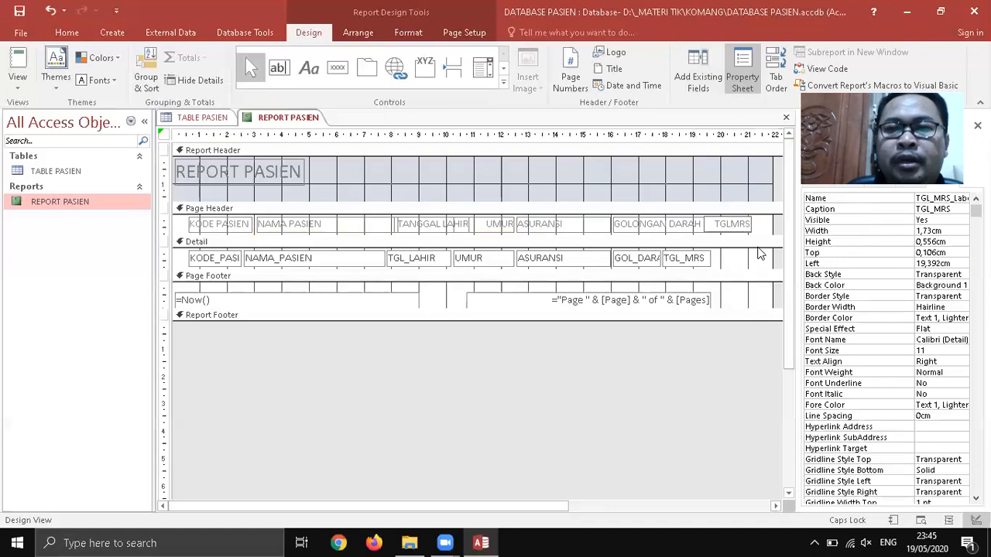
type("ANGGA")
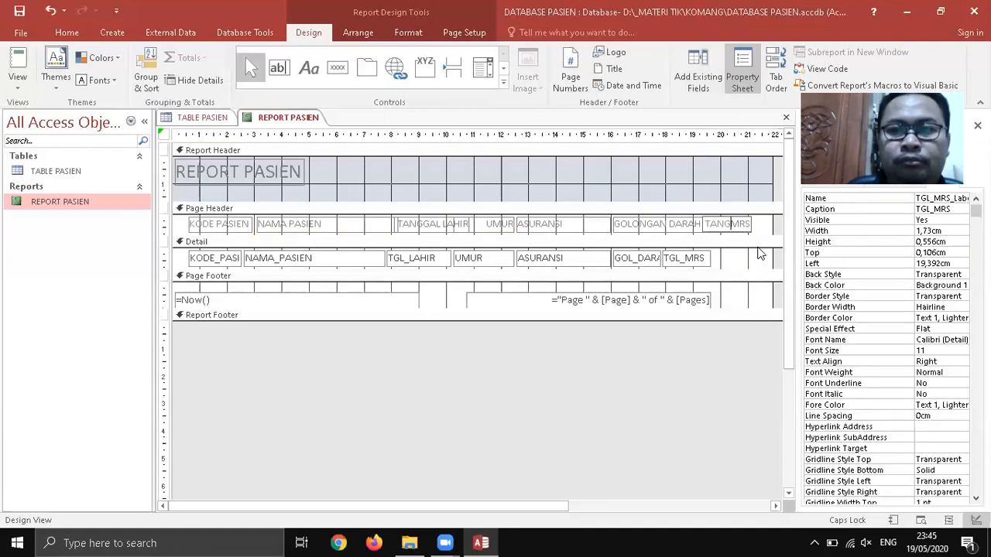
type("L")
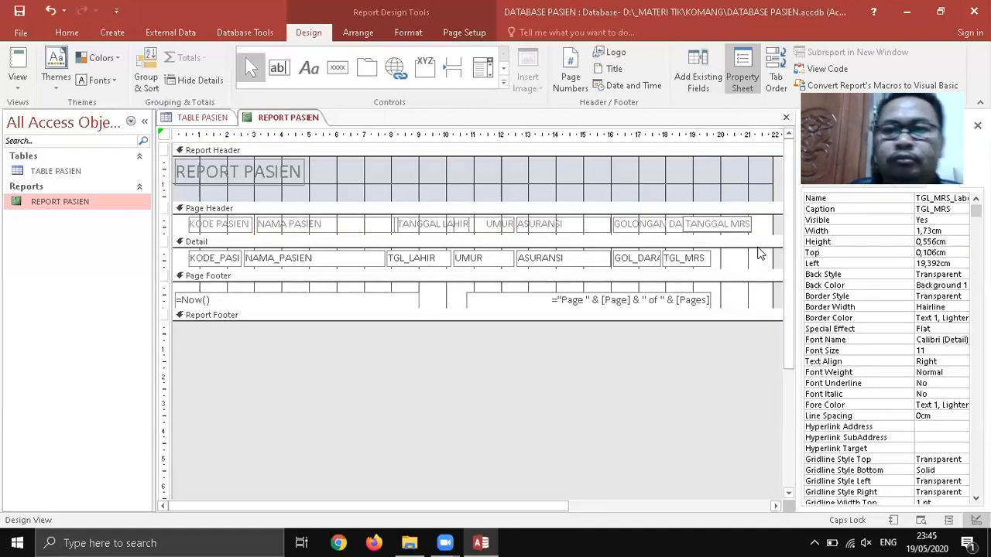
left_click(607, 411)
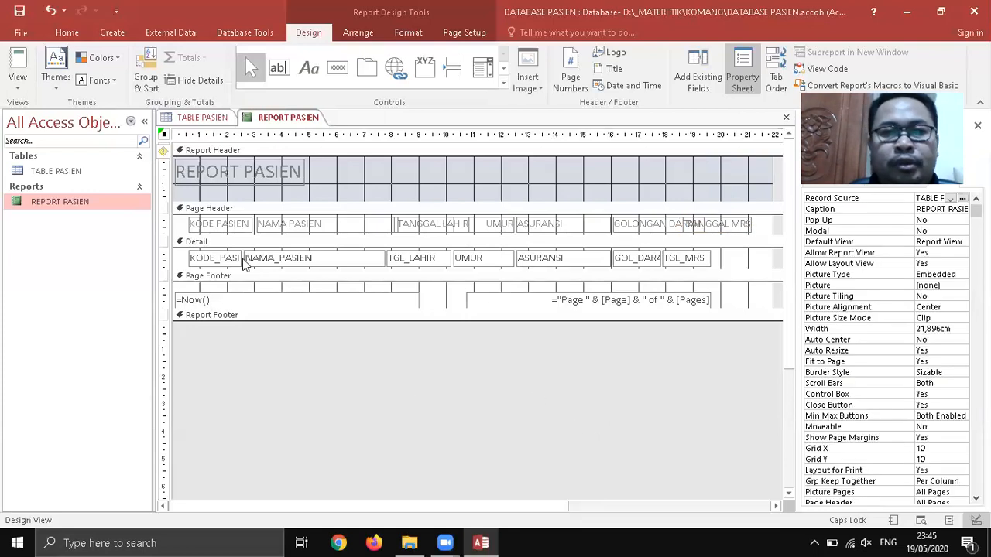
- Nudge the TANGGAL LAHIR heading slightly further right to a left offset of about 8.2 cm
left_click(221, 231)
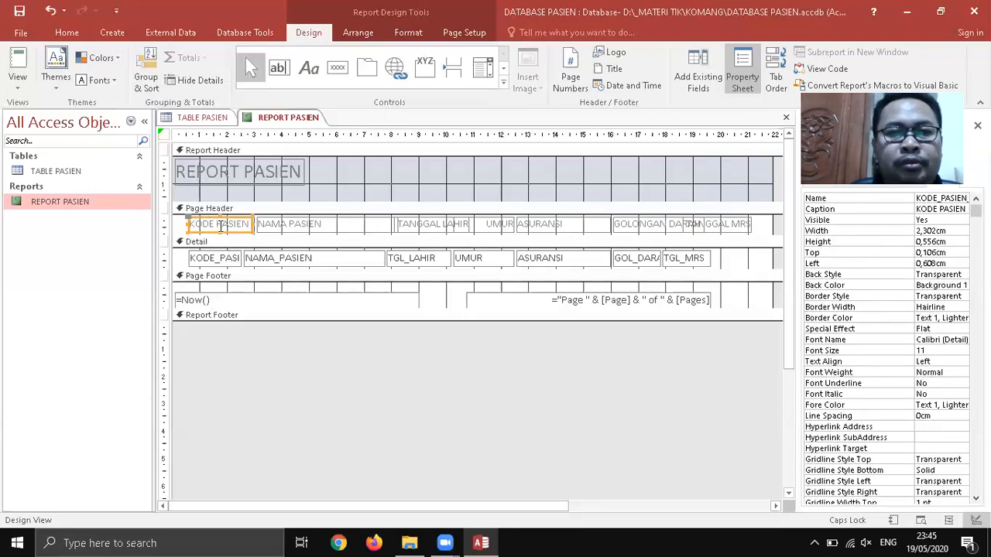
left_click(295, 225)
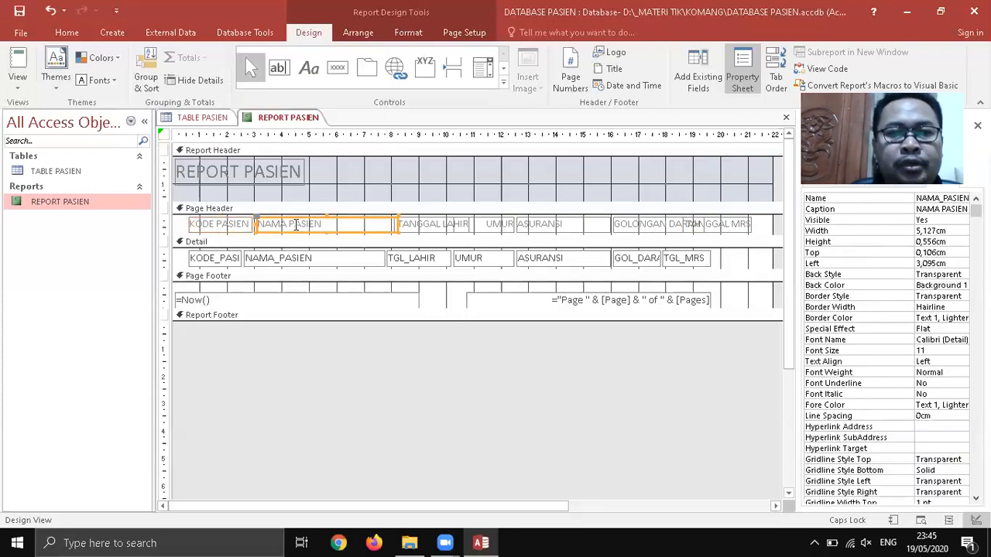
left_click(426, 226)
key("Right")
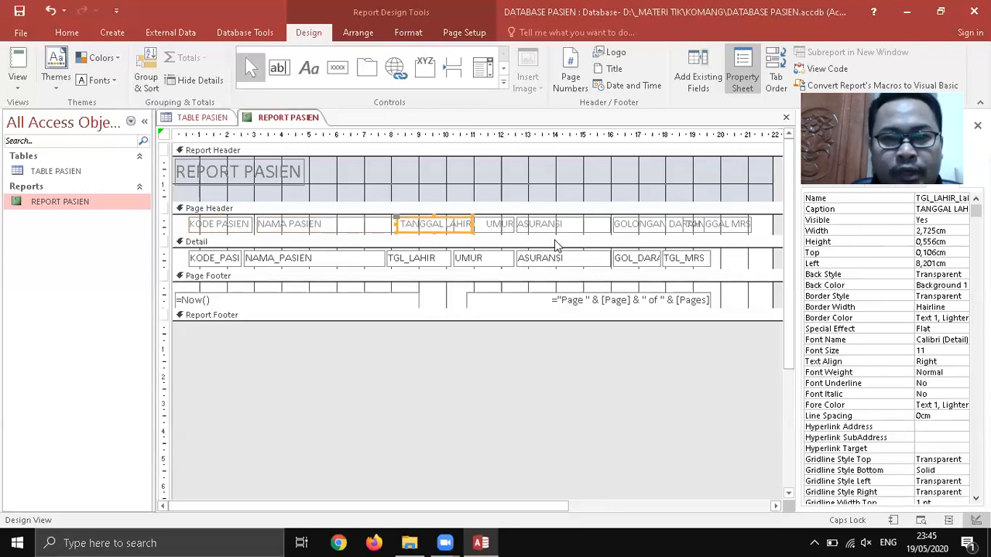
- Move the TANGGAL MRS heading in the page header rightward until it no longer overlaps the GOLONGAN DARAH heading
left_click(505, 225)
left_click(552, 226)
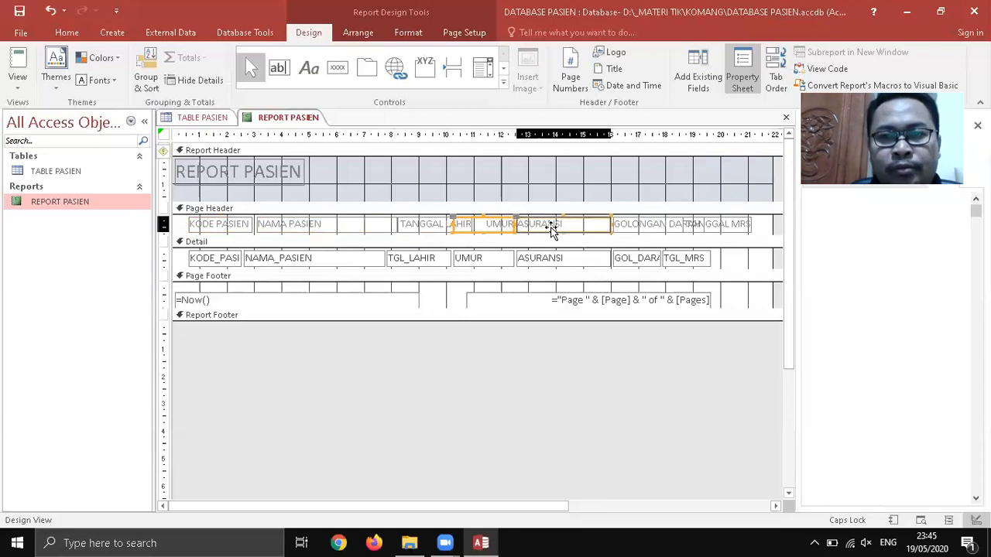
left_click(638, 225)
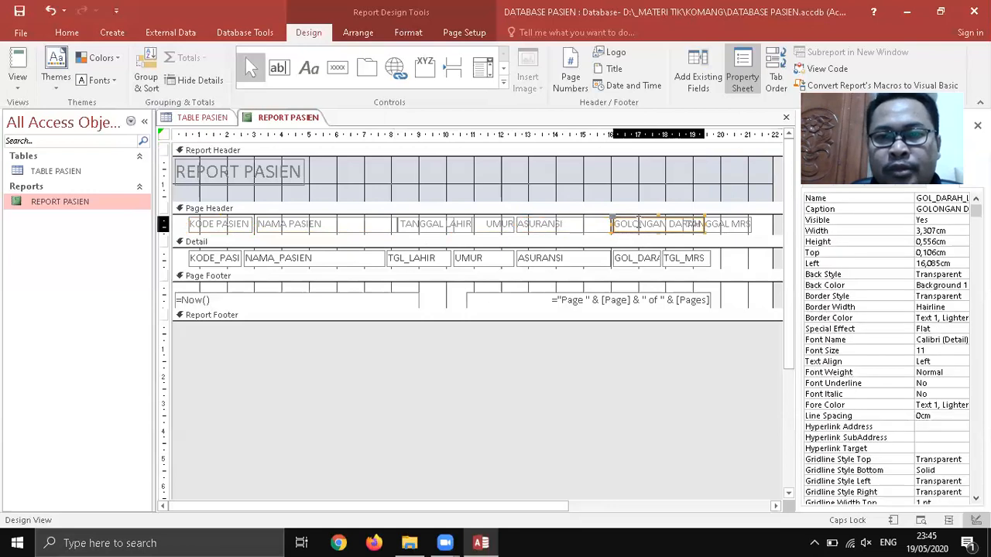
left_click(735, 231)
key("Right")
key("Right")
key("Right")
key("Right")
key("Right")
key("Right")
key("Right")
key("Right")
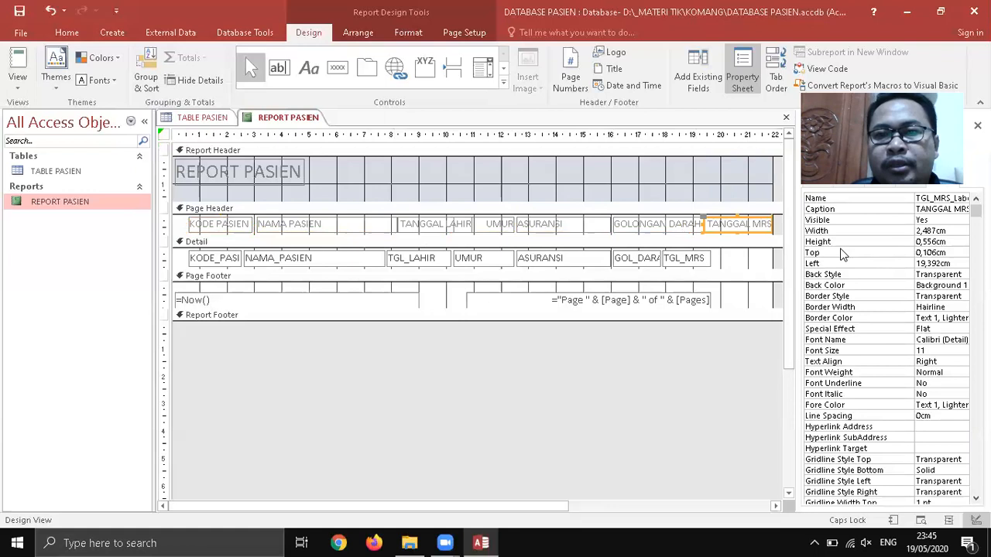
left_click(531, 381)
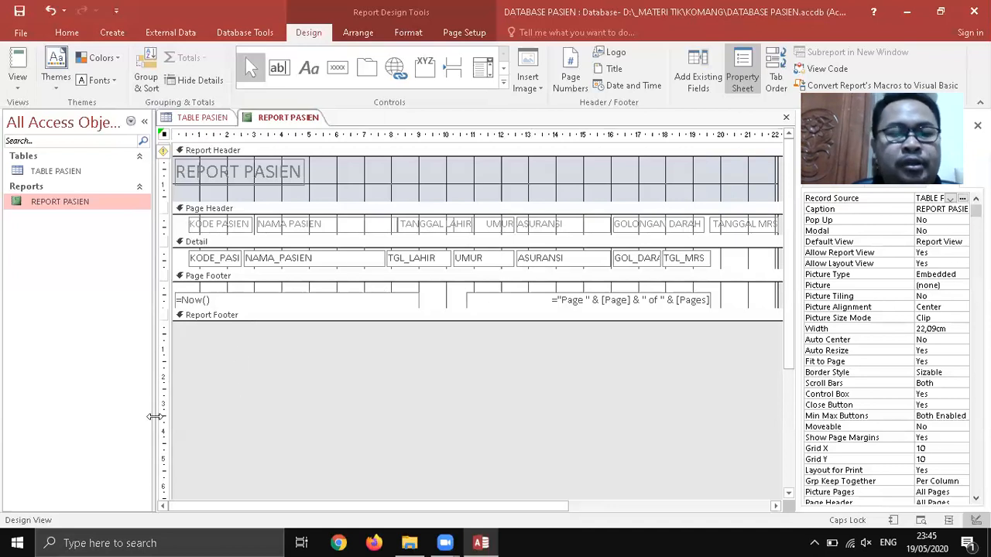
- Make the text of all controls in the report bold and set its font colour to Automatic black
key("ctrl+a")
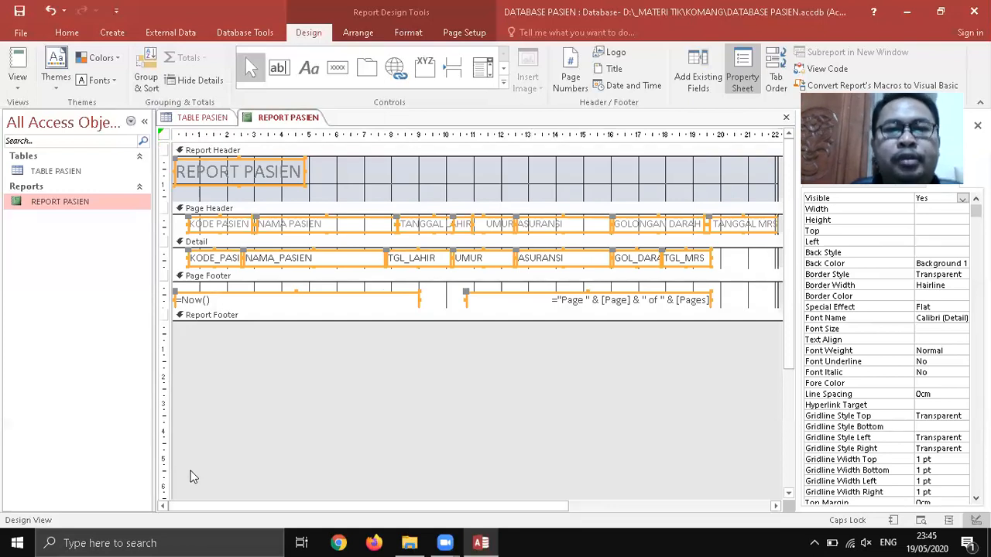
left_click(66, 32)
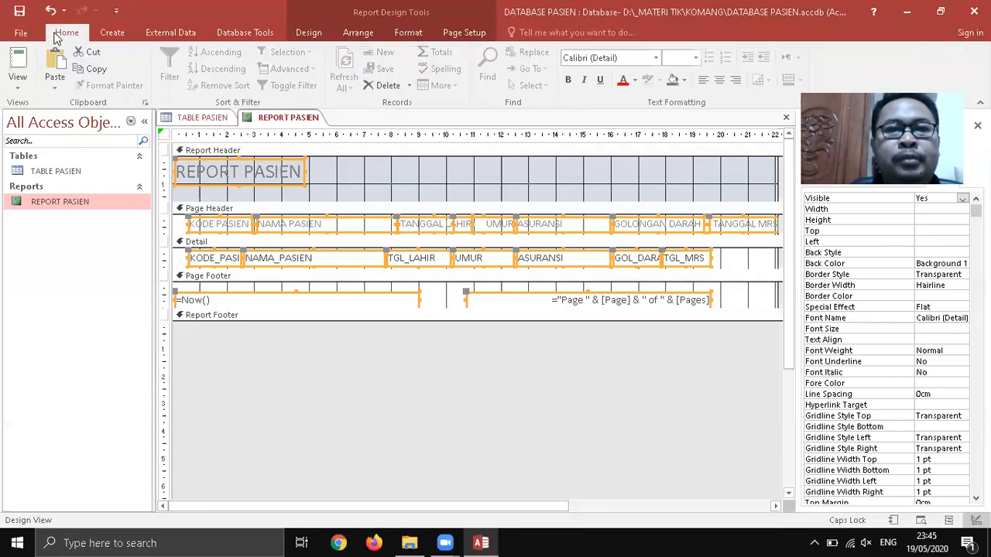
left_click(569, 80)
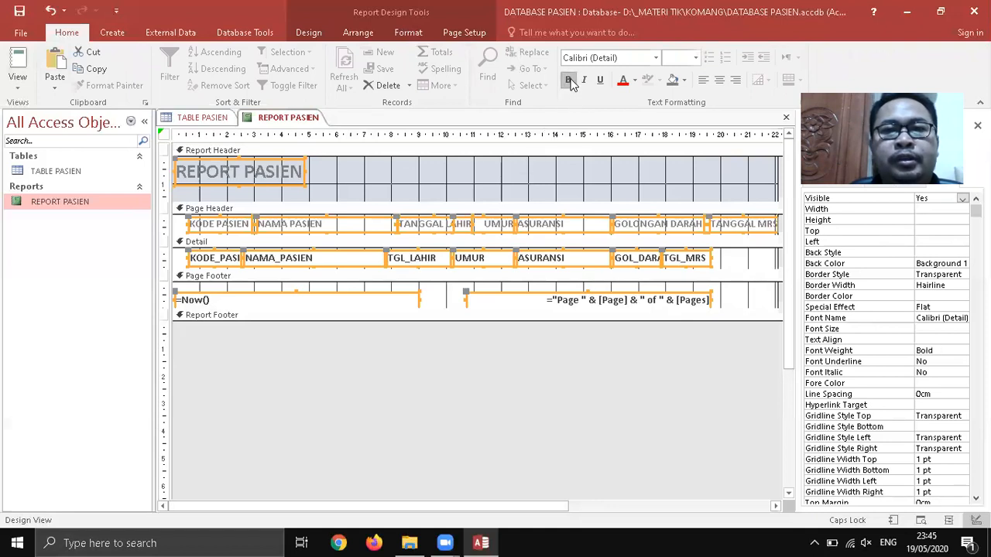
left_click(636, 82)
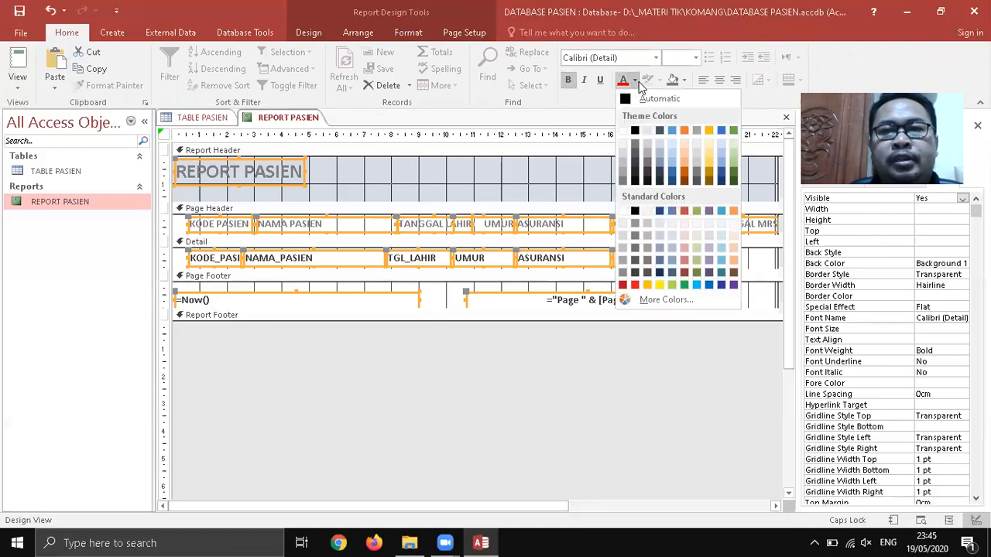
left_click(643, 99)
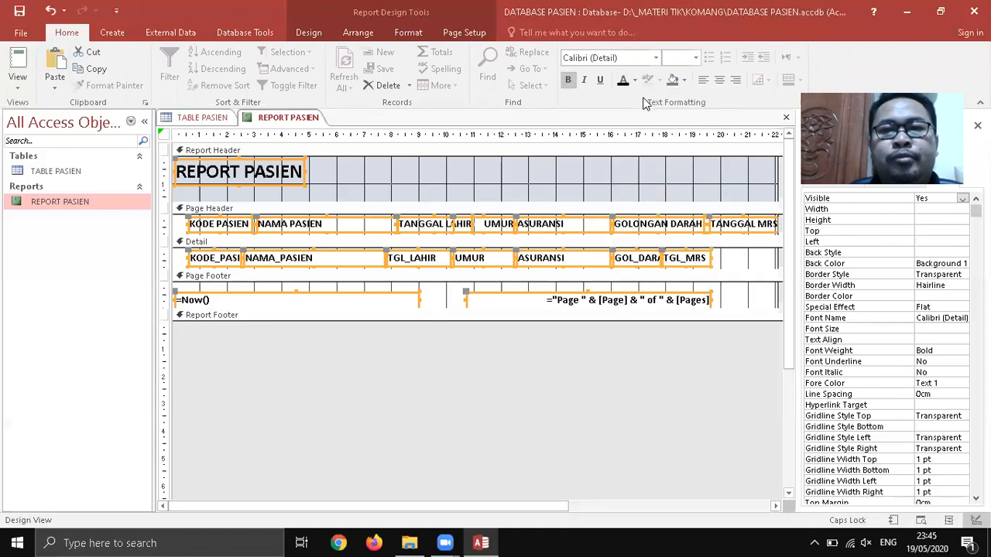
- Nudge the NAMA PASIEN heading in the page header left to about 2.99 cm and narrow it to about 4.2 cm
left_click(469, 437)
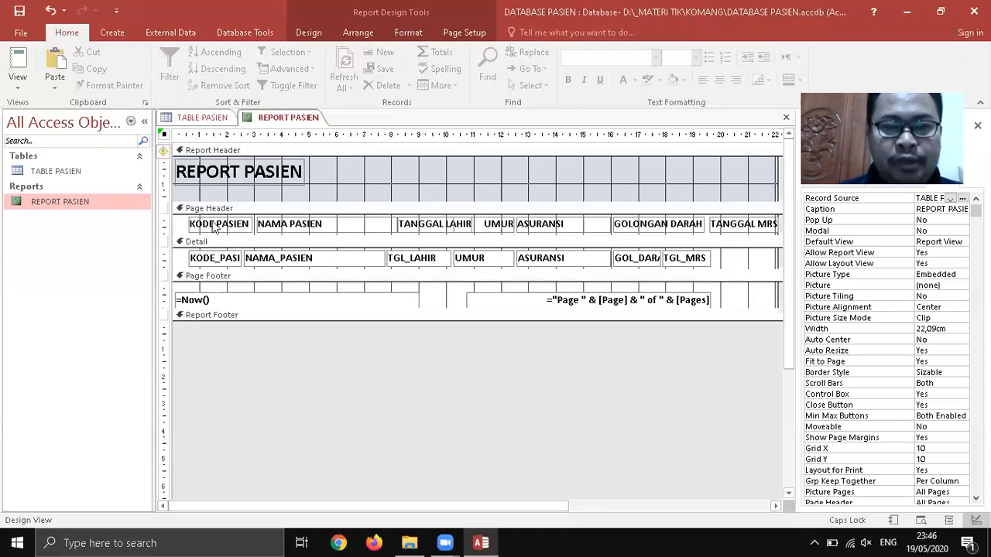
left_click(343, 227)
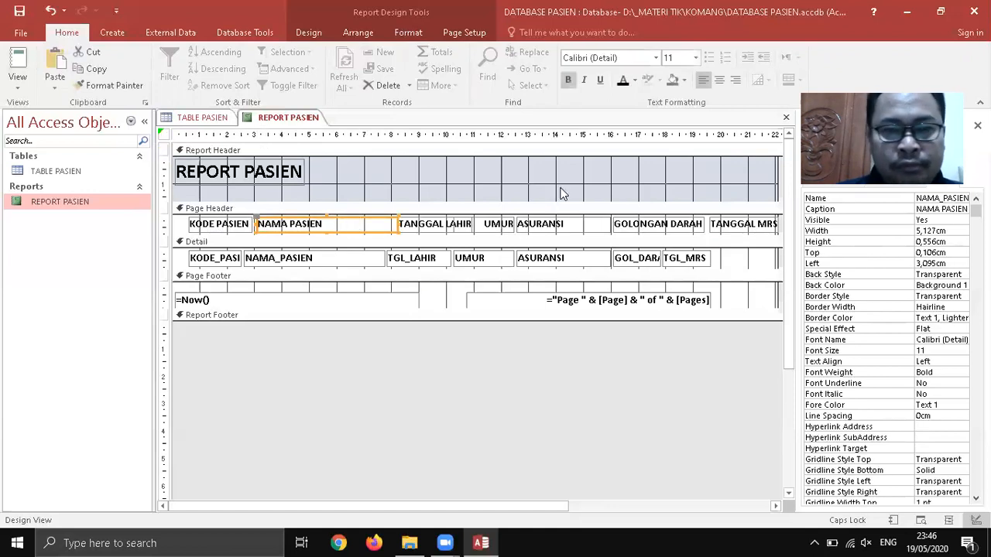
key("Left")
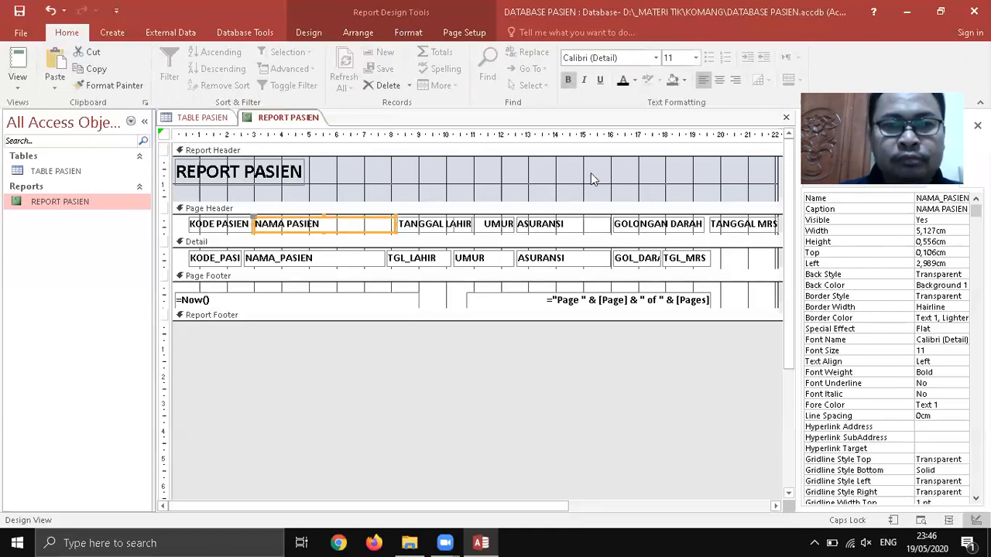
left_click(449, 226)
left_click(493, 226)
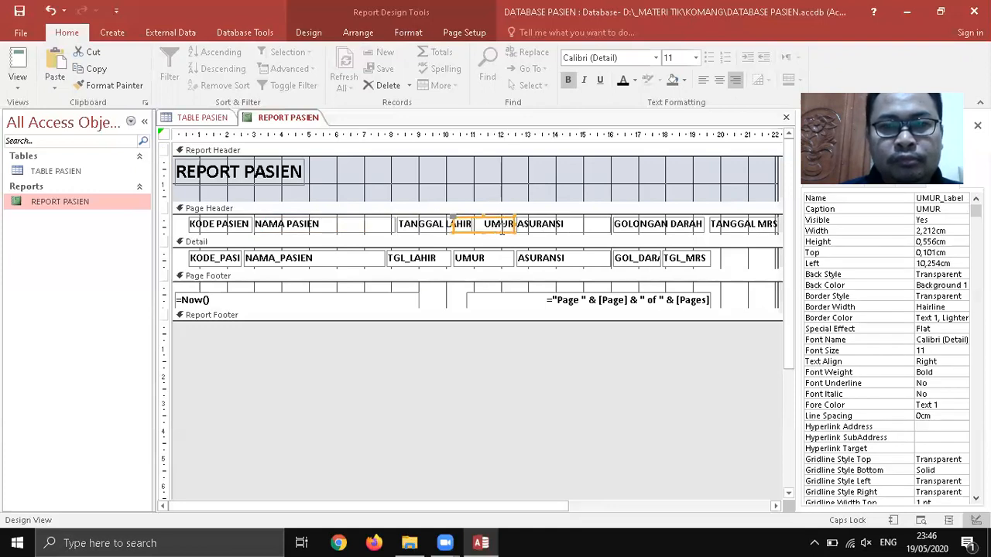
left_click(560, 226)
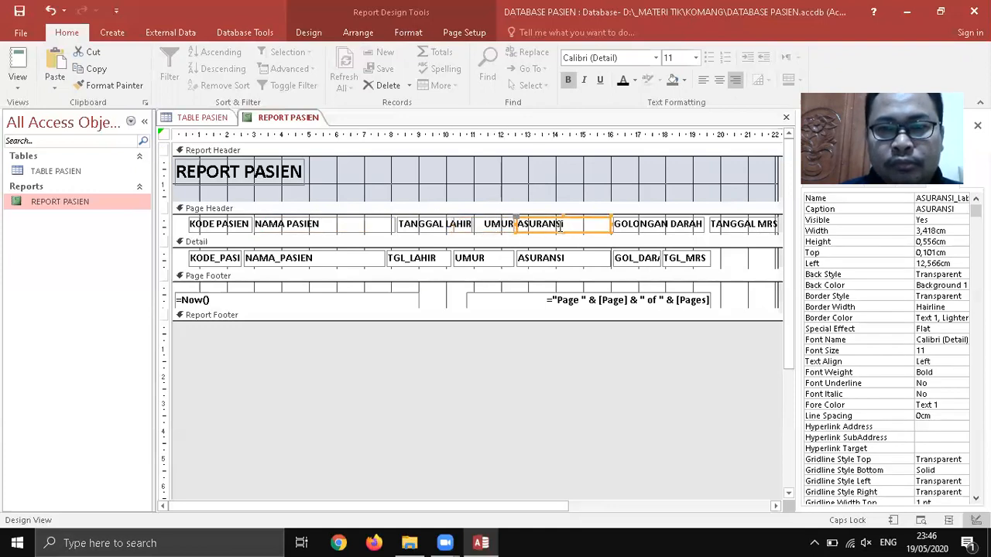
left_click(356, 227)
left_click_drag(393, 223, 369, 223)
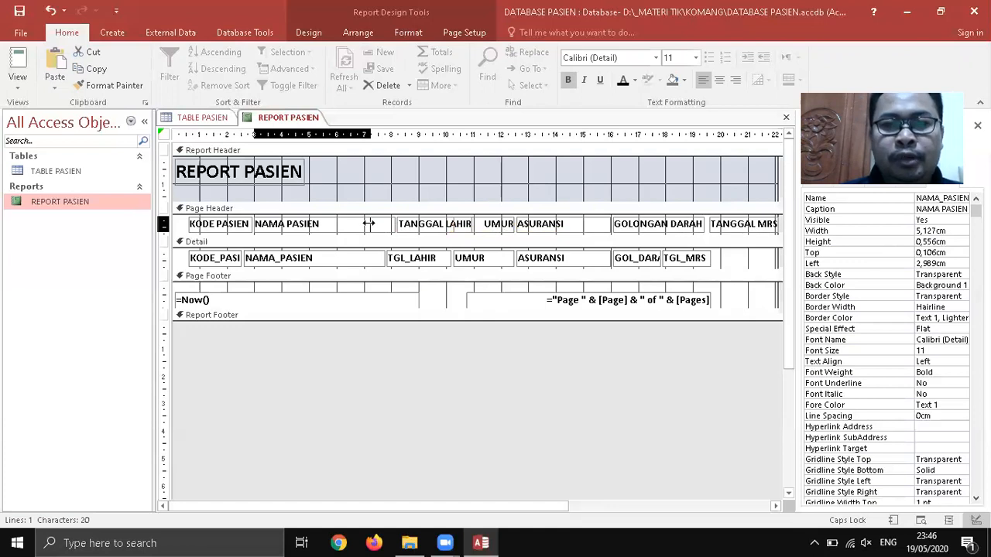
left_click_drag(368, 224, 369, 224)
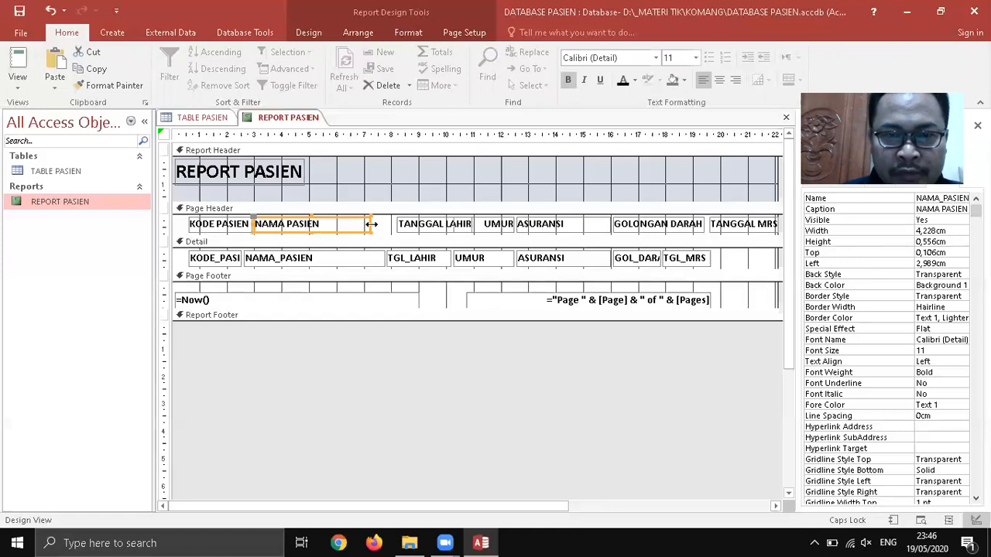
- Move the TANGGAL LAHIR heading in the page header left to a left offset of about 7.3 cm
left_click(398, 227)
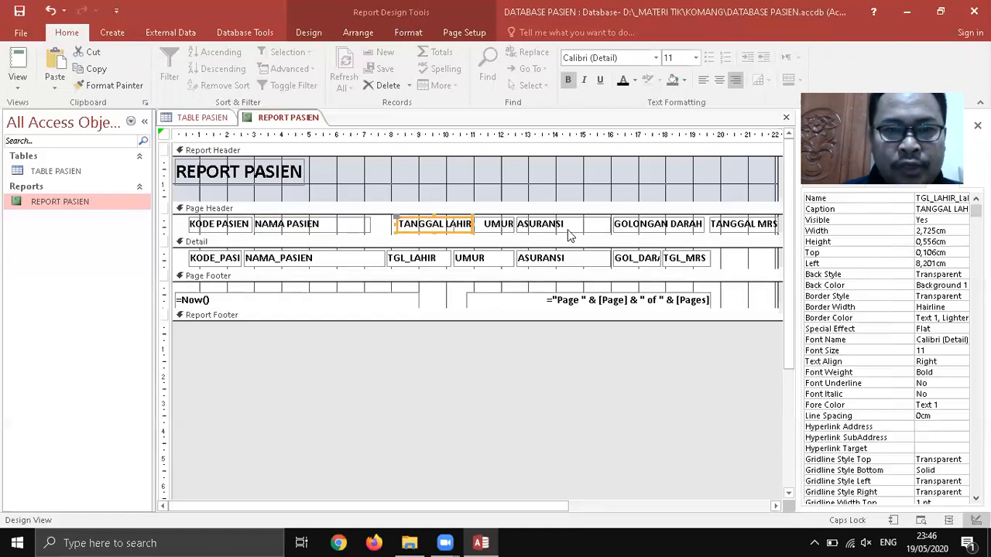
key("Left")
key("Left")
key("Left")
key("Left")
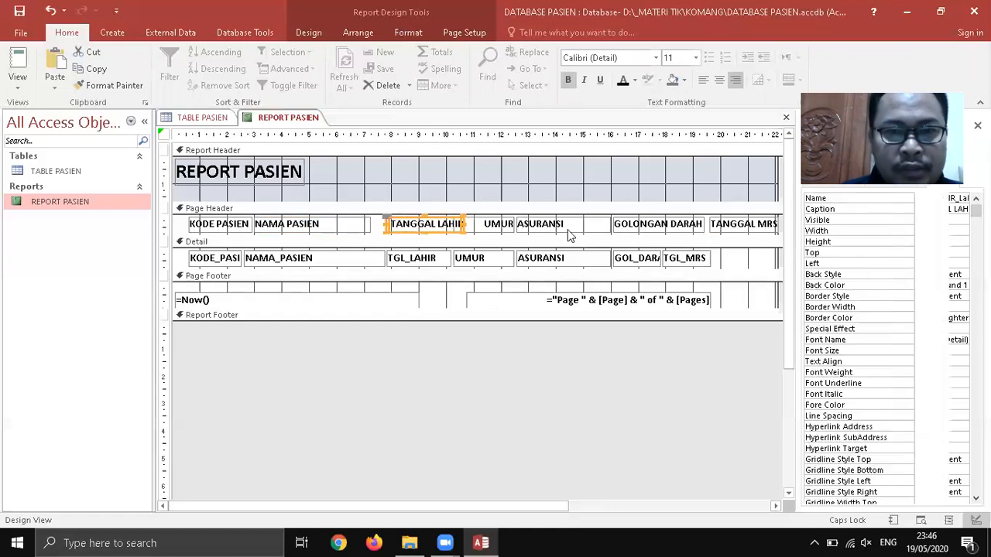
key("Left")
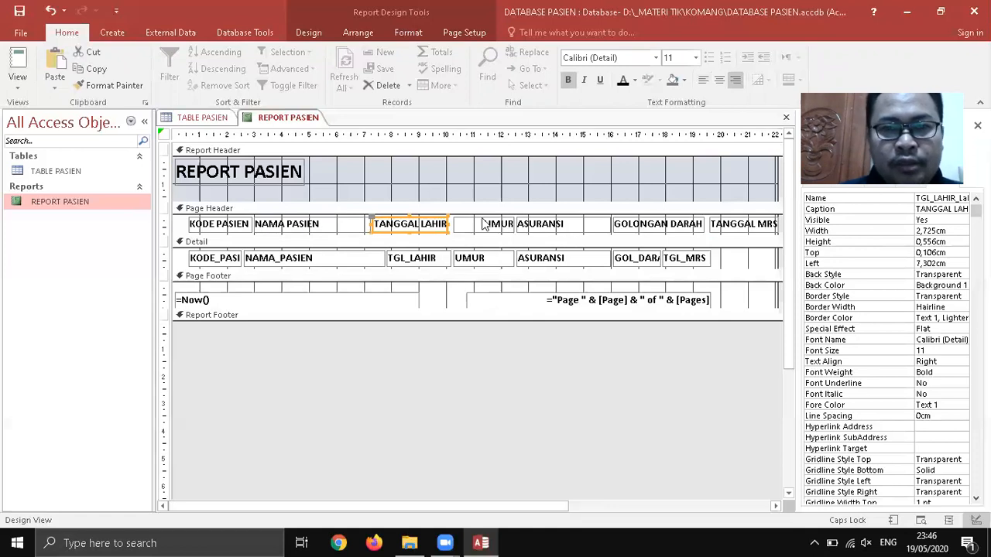
- Shift the UMUR and ASURANSI headings in the page header left to left offsets of about 10.1 cm and 12.4 cm
left_click(481, 222)
key("Left")
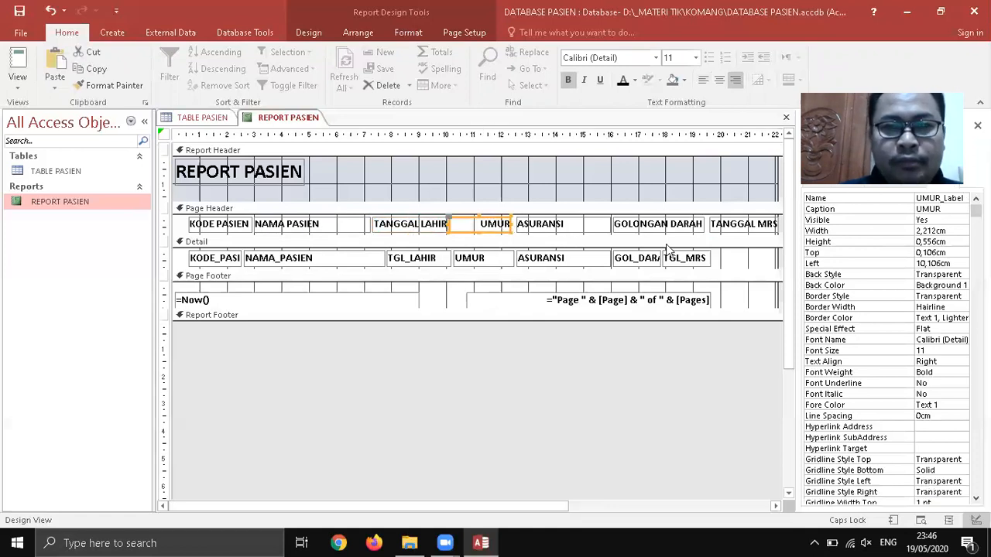
left_click(539, 225)
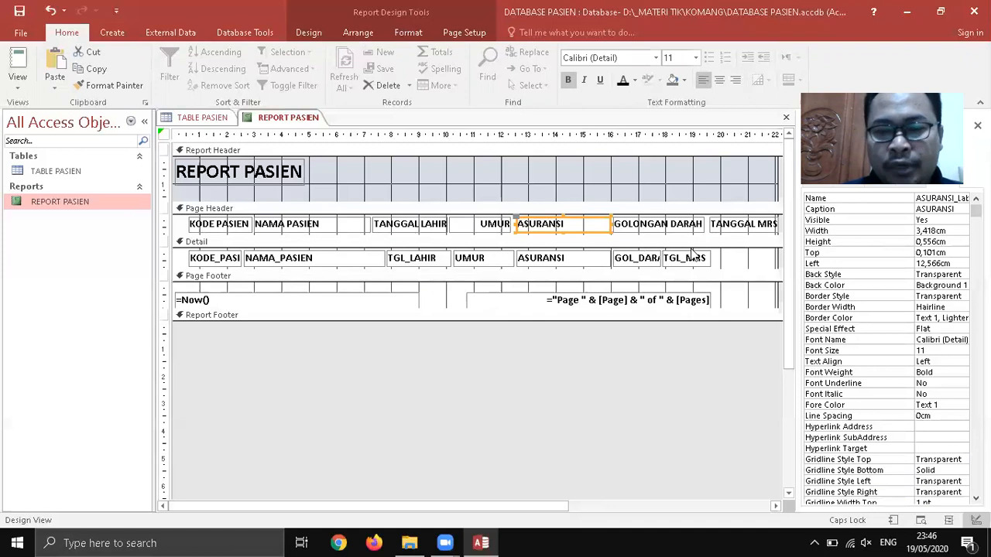
key("Left")
left_click(654, 228)
left_click(526, 229)
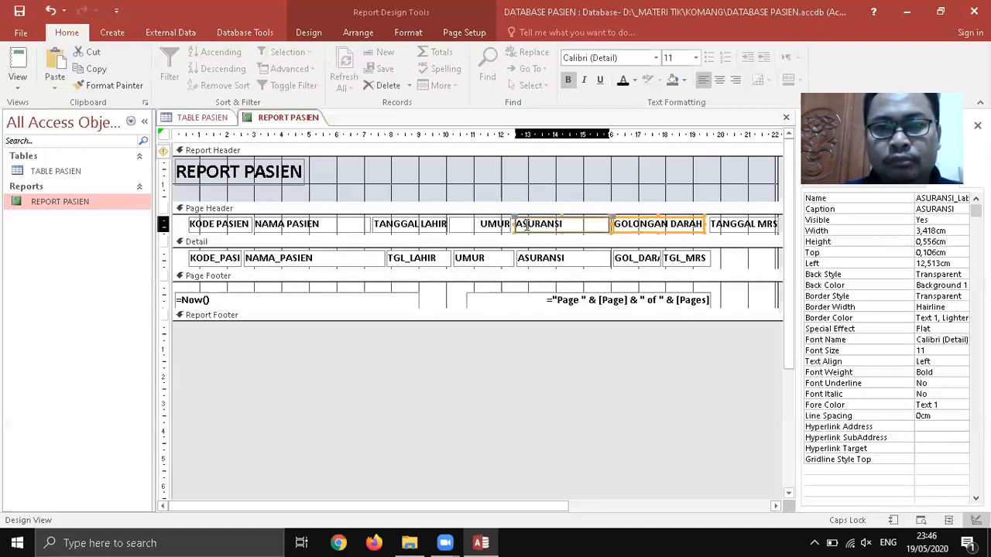
key("Left")
key("Left")
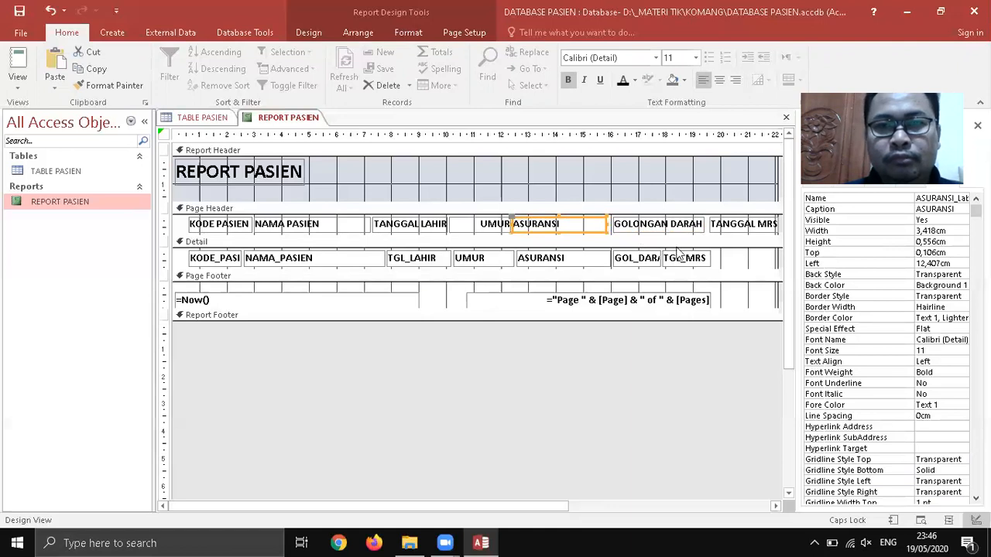
- Shift the GOLONGAN DARAH and TANGGAL MRS headings left to left offsets of about 16 cm and 19.4 cm
left_click(650, 228)
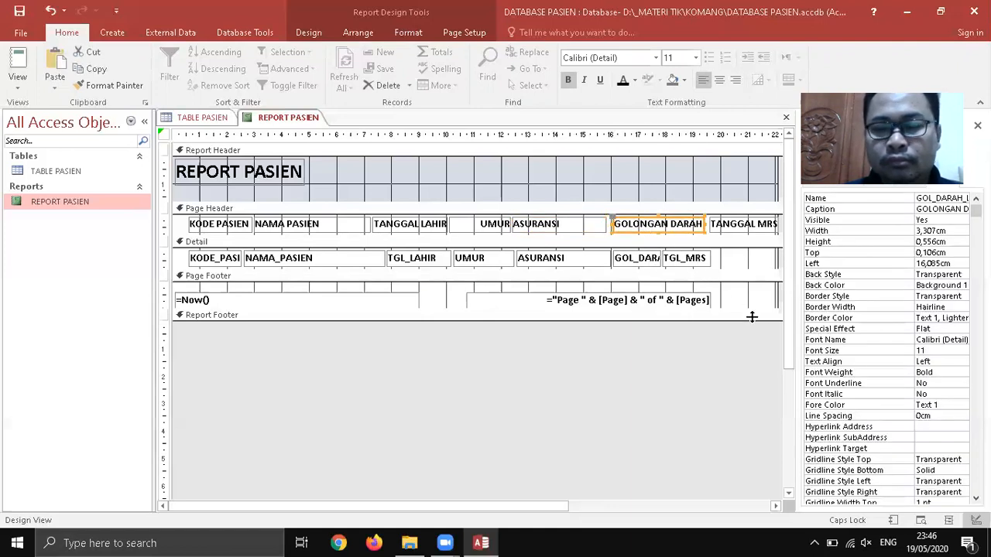
key("Left")
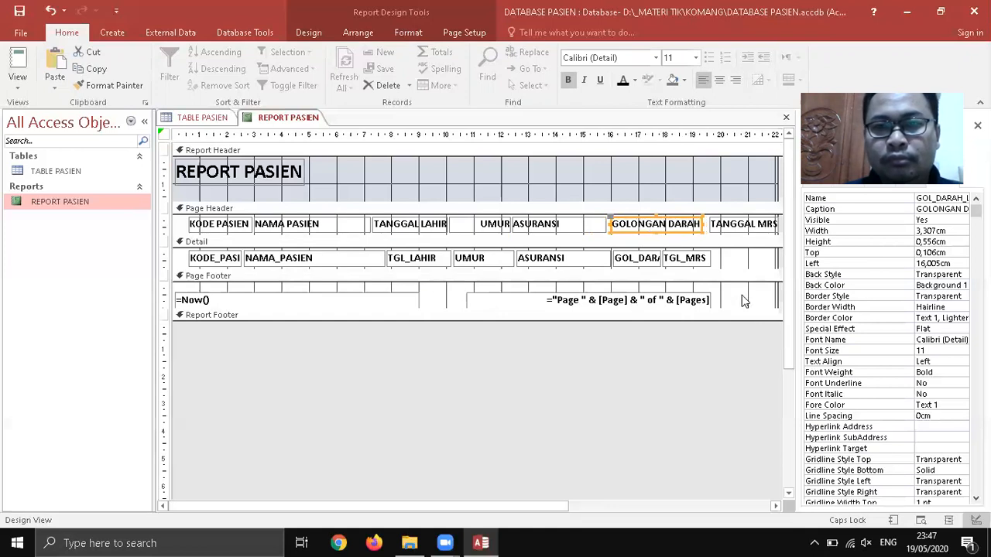
left_click(722, 227)
key("Left")
key("Left")
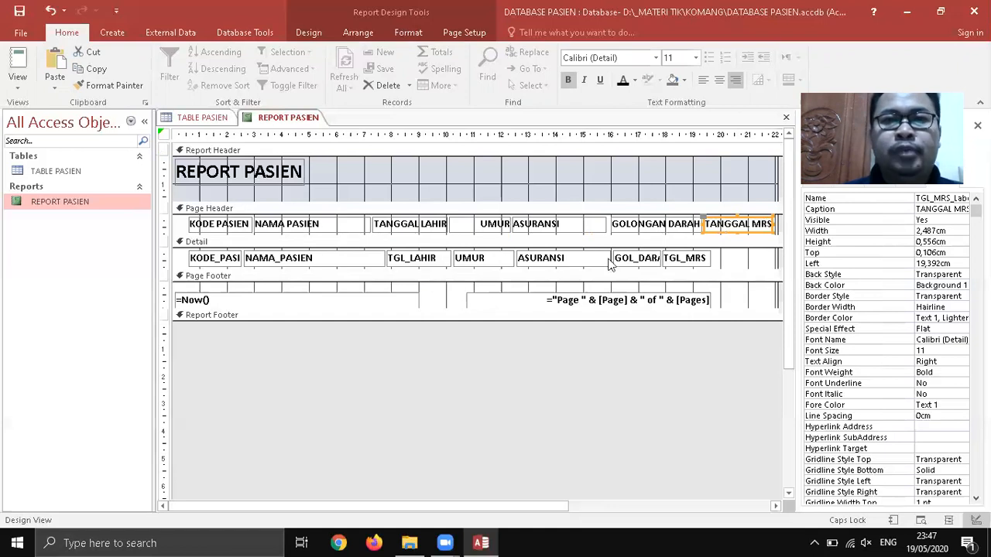
scroll(391, 33, "down", 4)
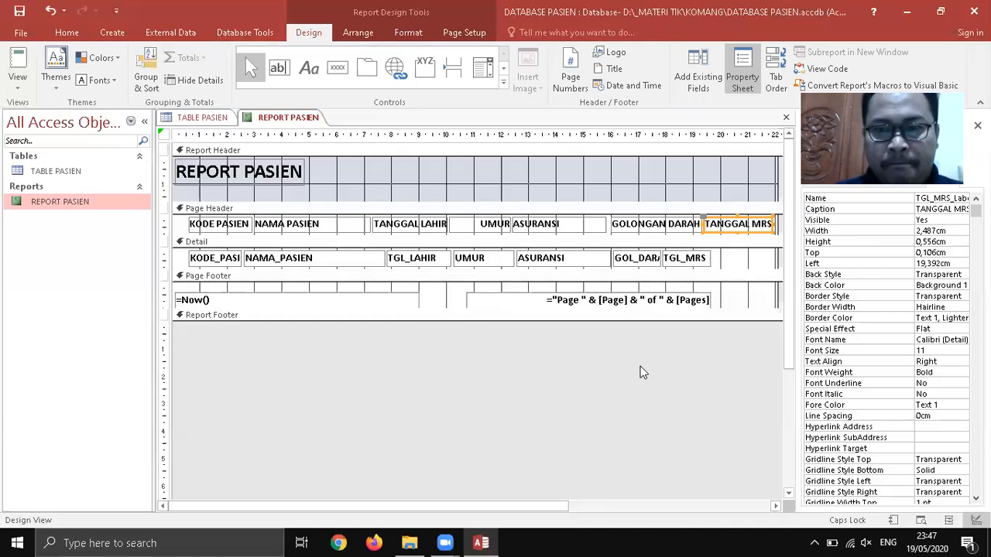
- Save REPORT PASIEN and open it in Report View to check the heading layout
left_click(581, 385)
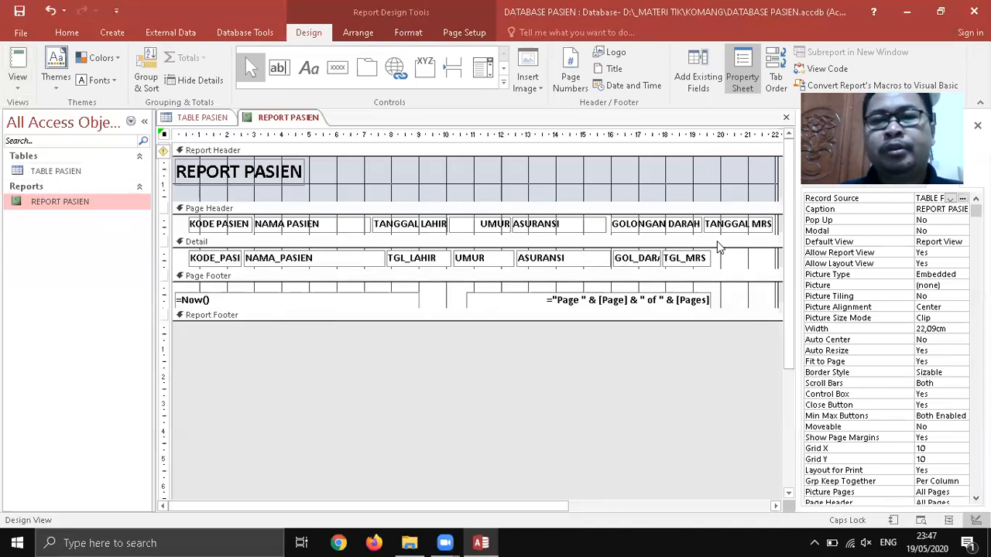
left_click(20, 13)
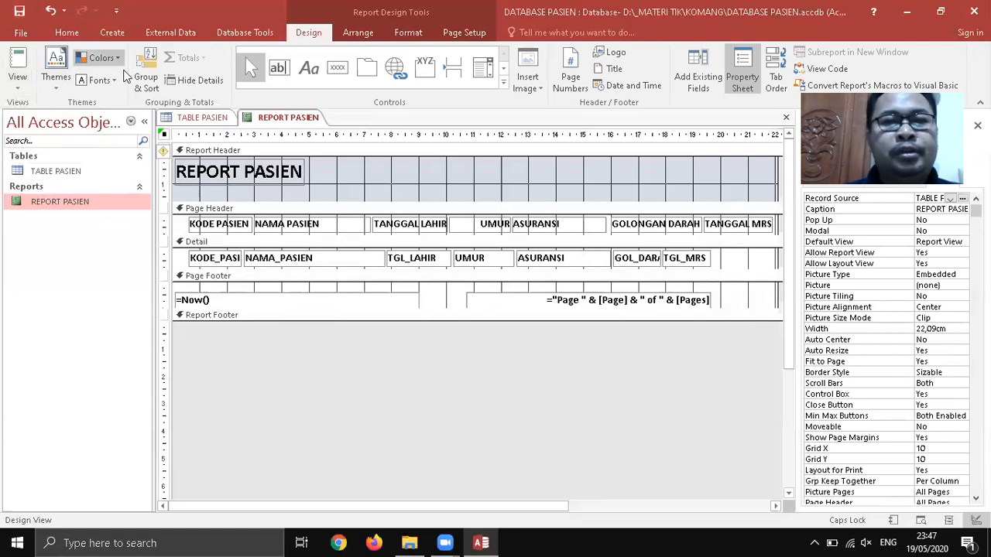
double_click(59, 200)
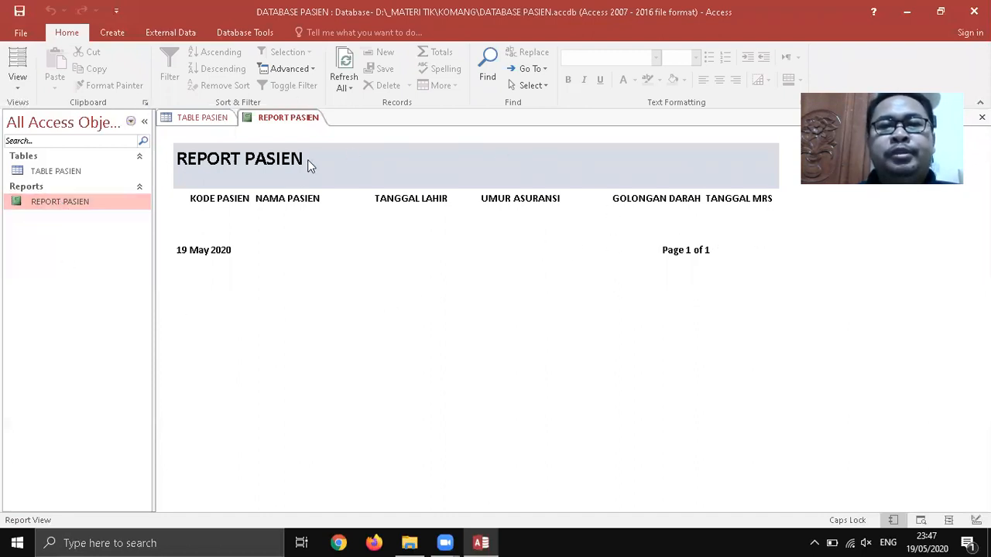
- Reopen REPORT PASIEN in Design View and give all page header and detail controls a black outline
right_click(45, 206)
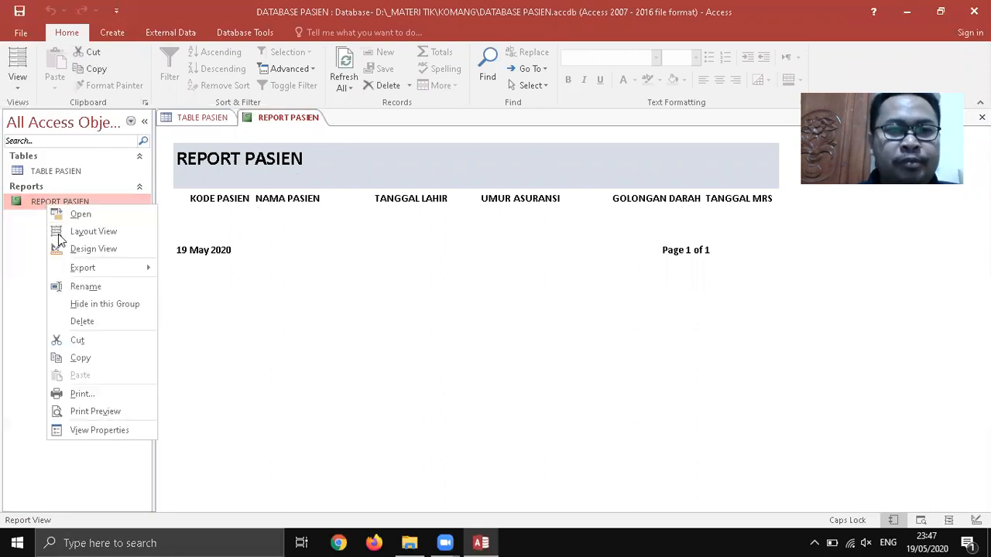
left_click(82, 257)
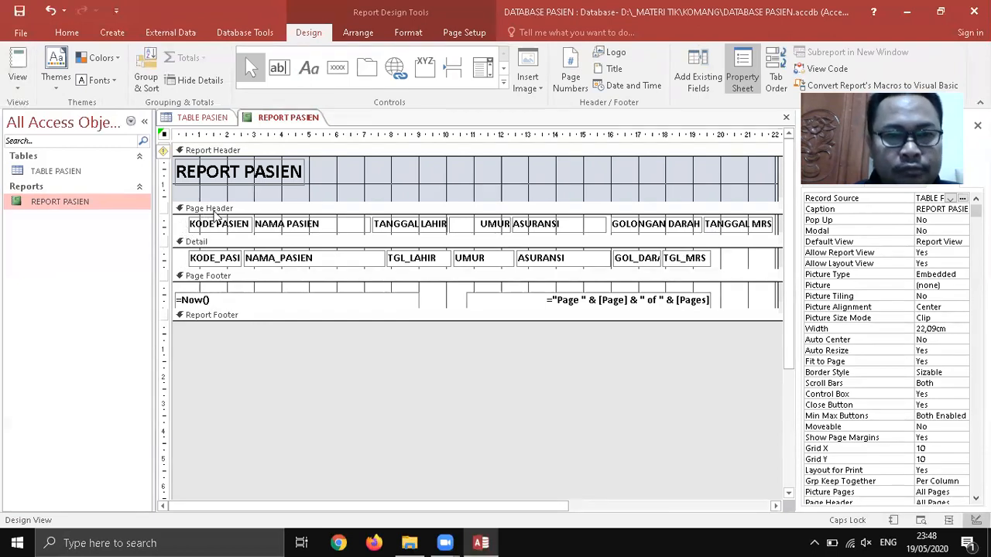
left_click(177, 225)
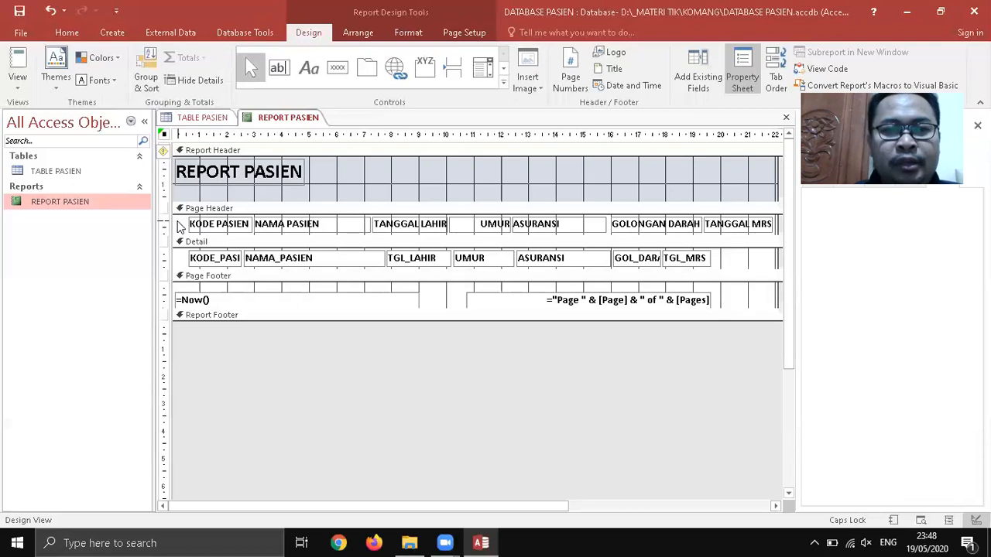
mouse_move(178, 225)
left_mouse_down()
mouse_move(200, 267)
mouse_move(453, 259)
mouse_move(780, 268)
left_mouse_up()
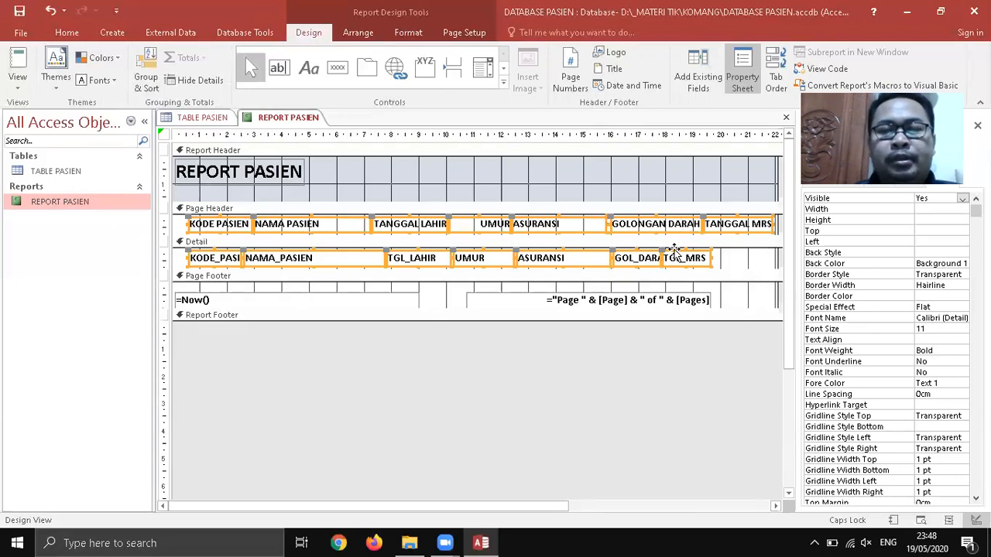
left_click(408, 34)
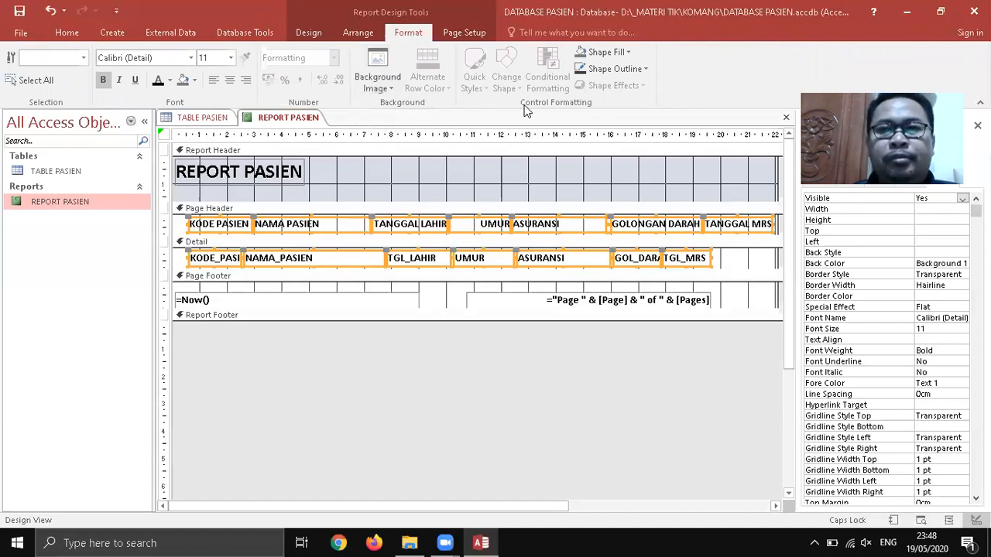
left_click(645, 68)
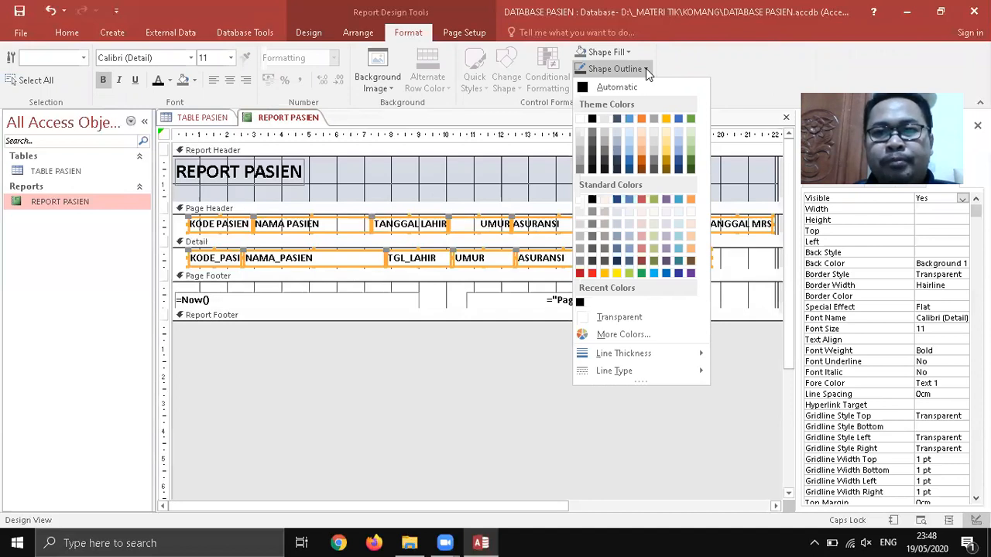
left_click(592, 119)
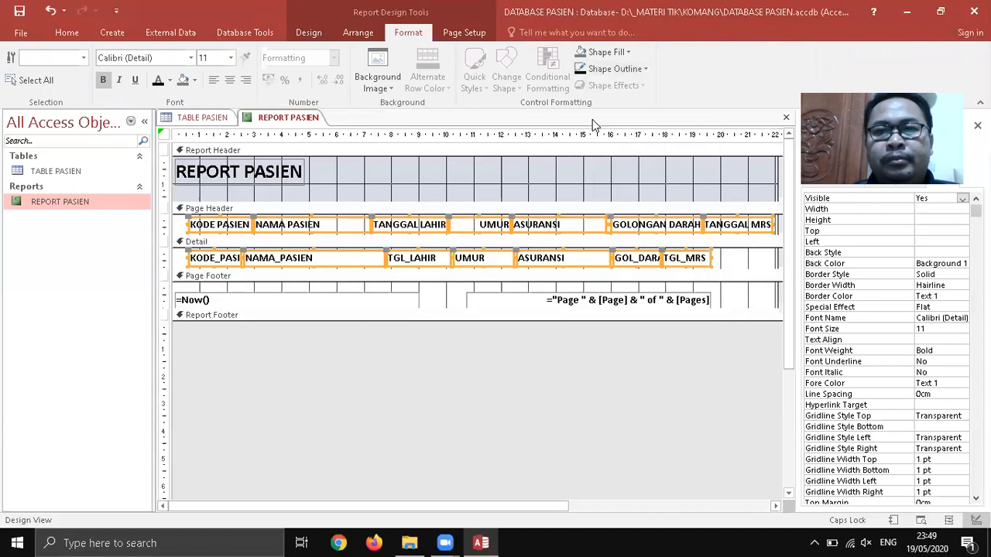
- Set the outline thickness of all page header and detail controls to 2 pt
left_click(642, 68)
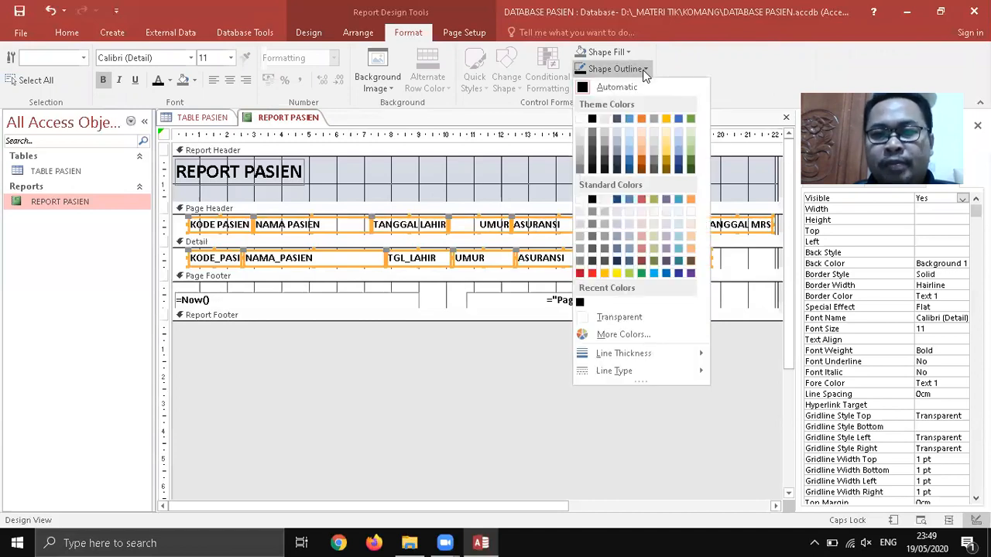
mouse_move(629, 353)
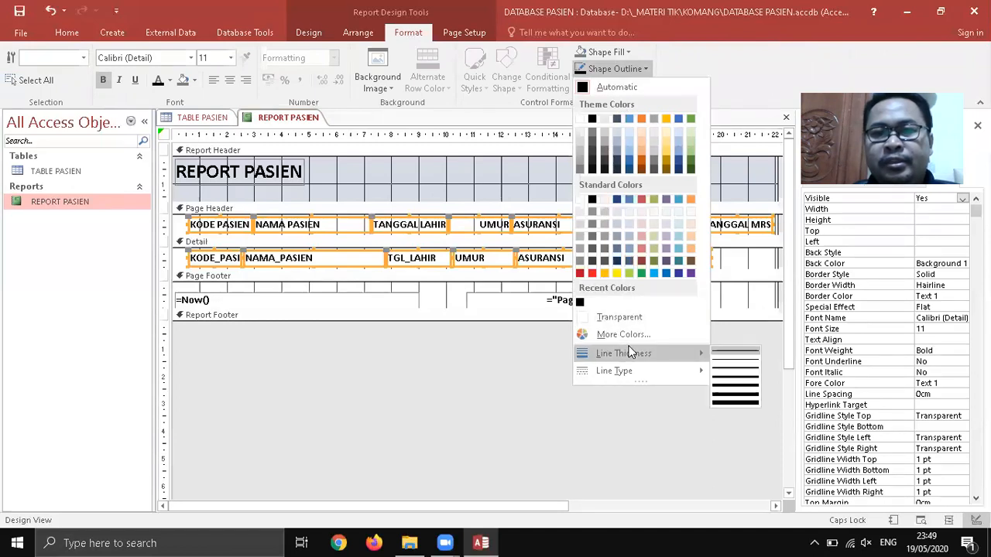
left_click(735, 368)
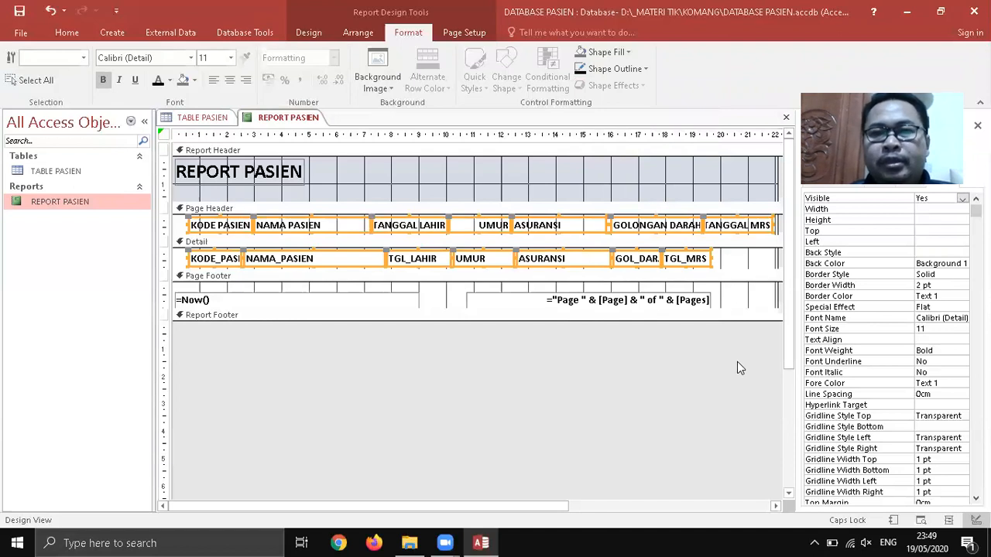
left_click(632, 70)
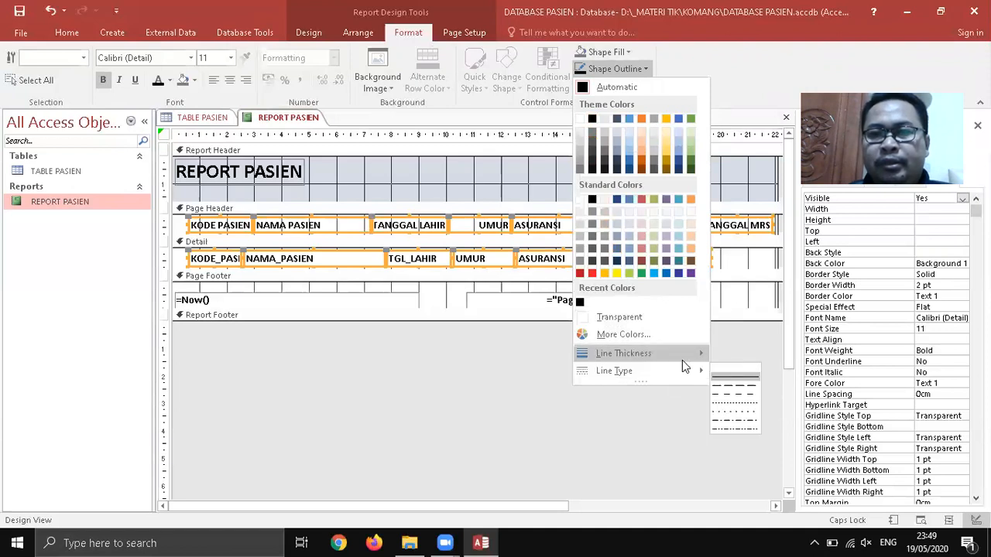
mouse_move(682, 358)
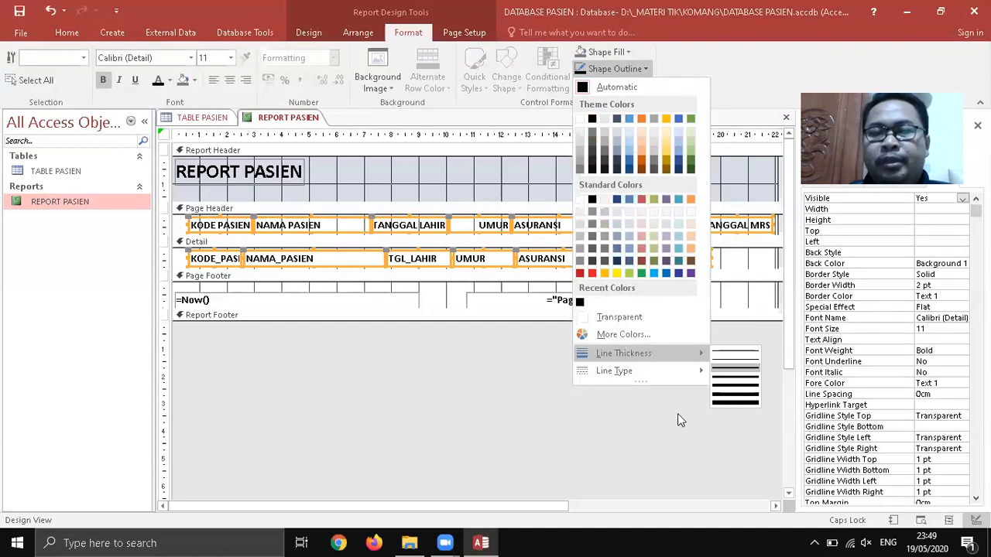
left_click(727, 374)
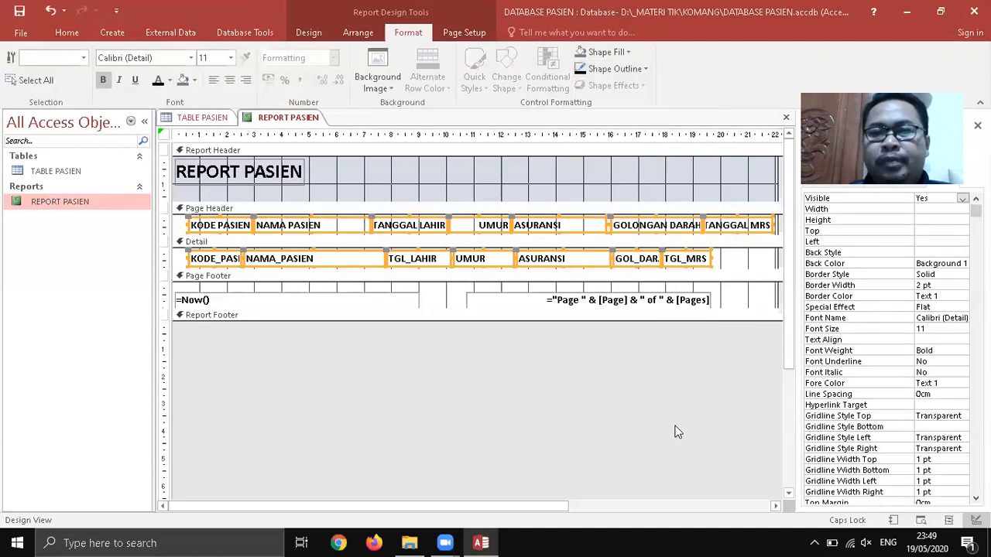
left_click(742, 305)
left_click(706, 378)
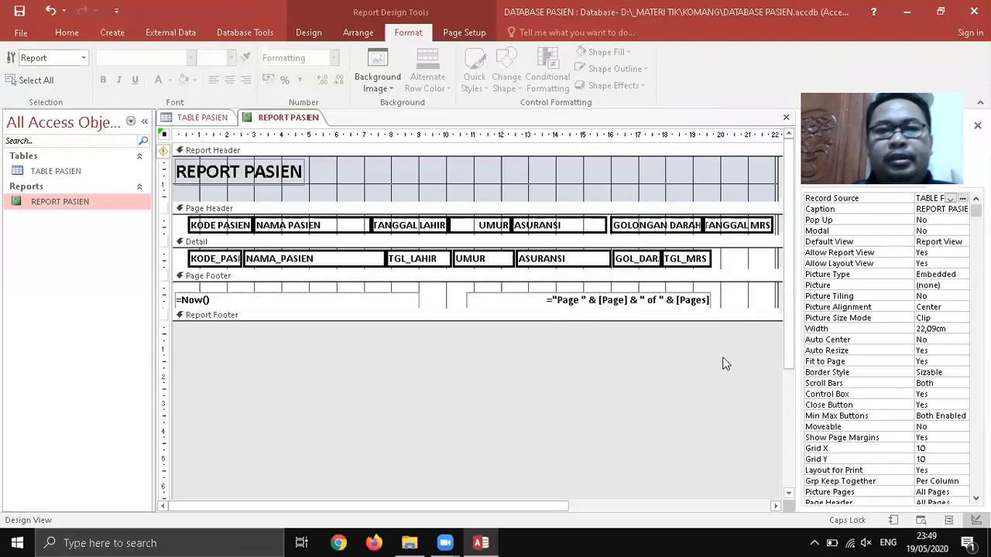
- Check the heavy outlines of REPORT PASIEN in Report View and return to Design View
double_click(80, 201)
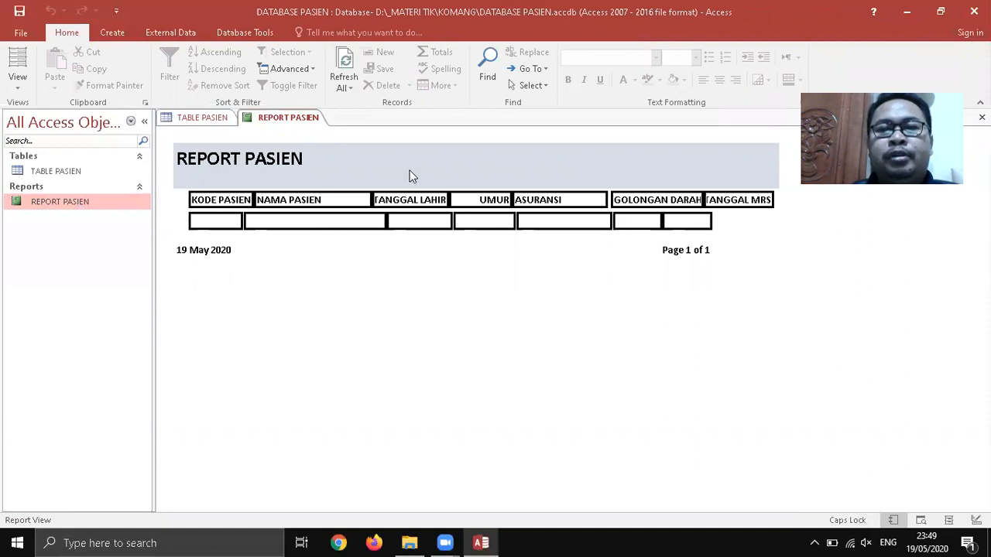
right_click(67, 205)
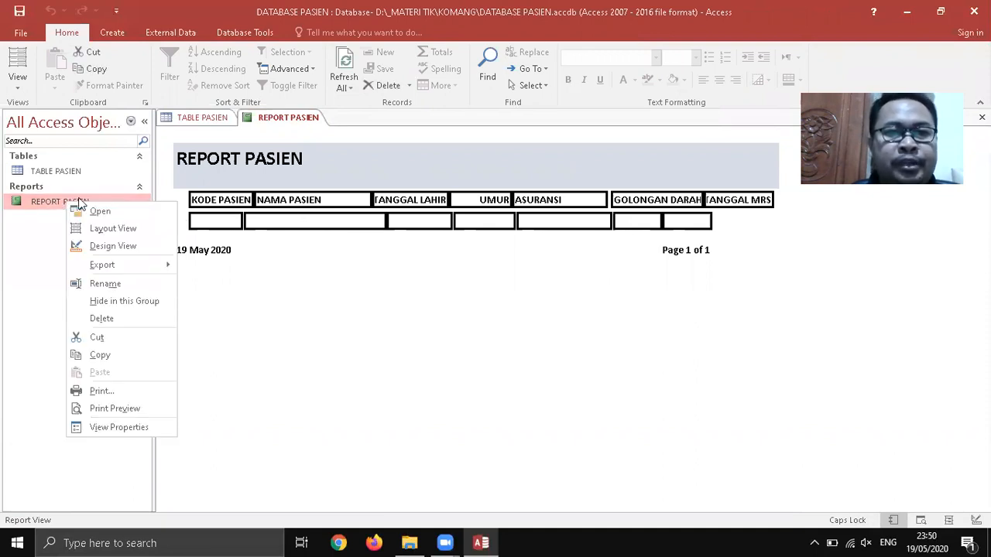
left_click(132, 245)
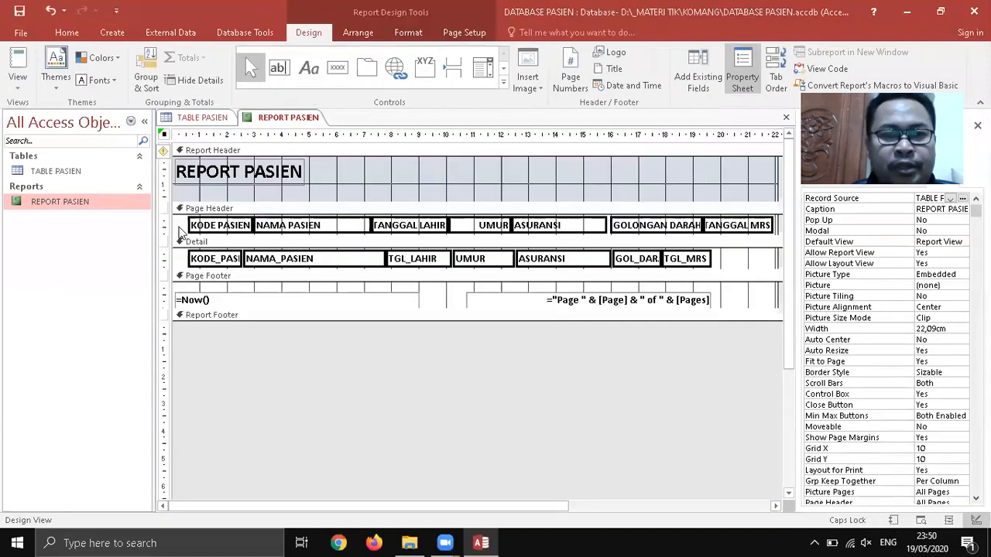
- Reduce the outline thickness of all page header and detail controls to 1 pt
left_click_drag(181, 222, 776, 263)
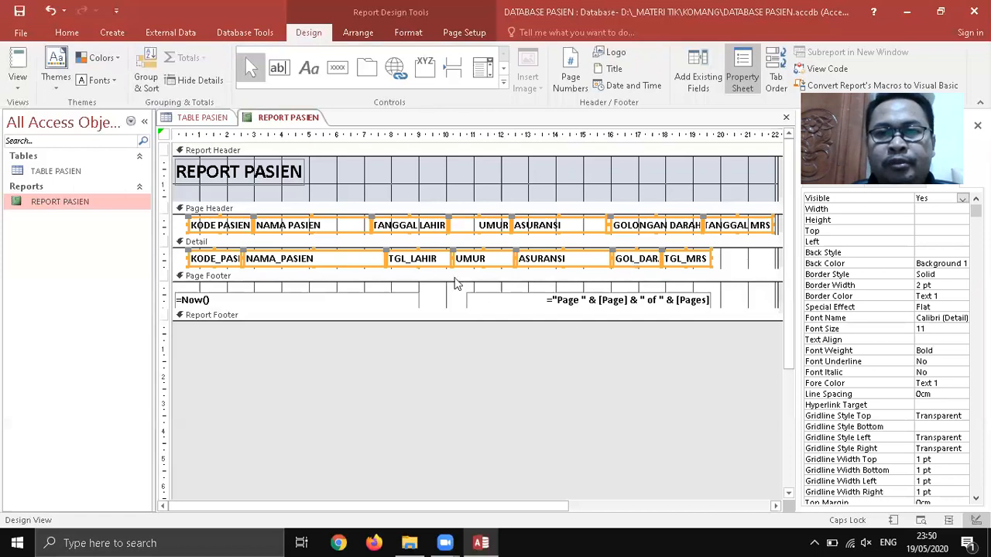
left_click(414, 32)
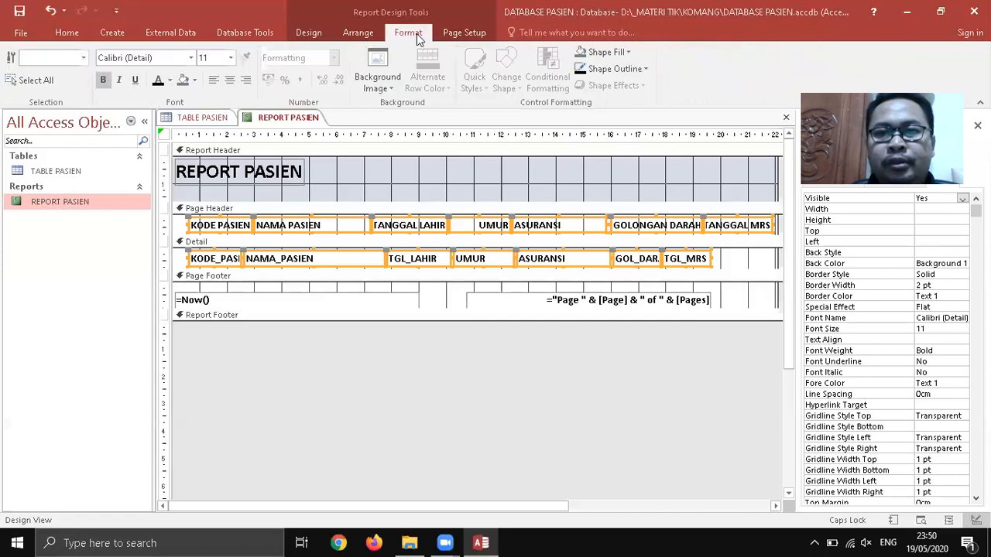
left_click(647, 68)
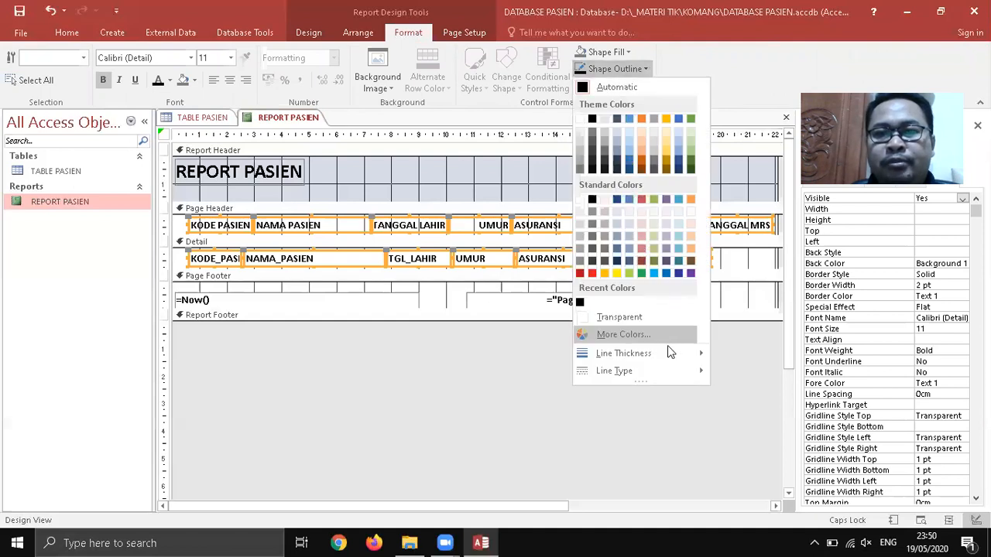
mouse_move(667, 353)
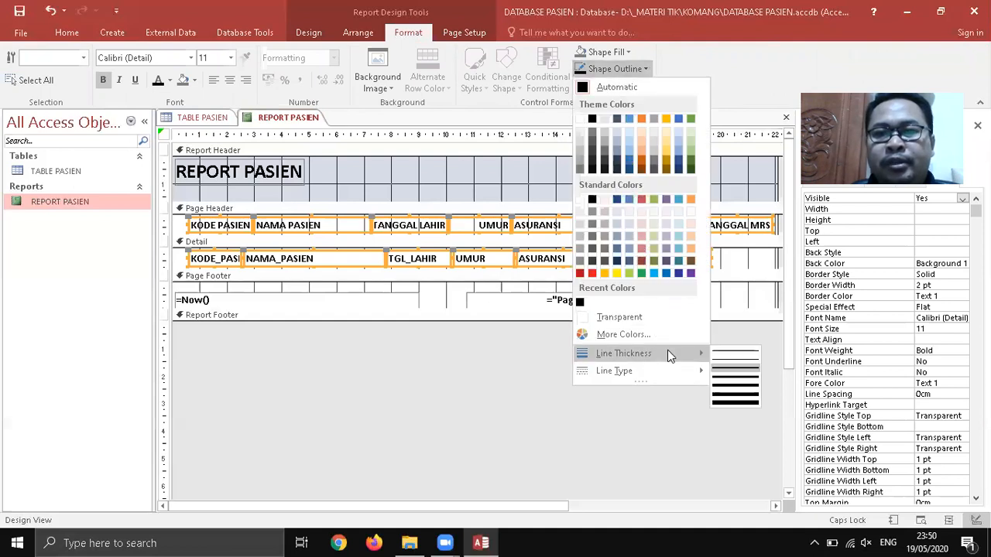
left_click(725, 361)
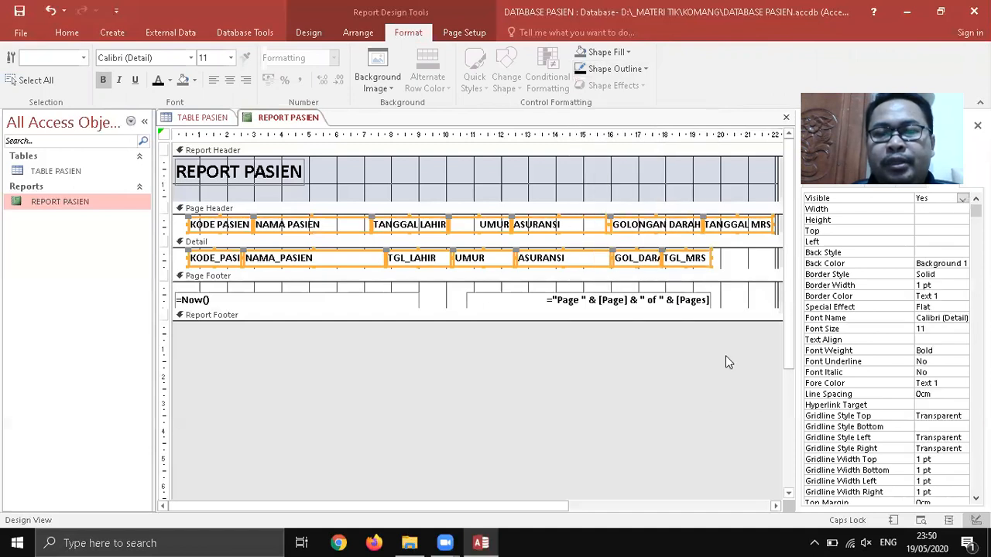
left_click(736, 303)
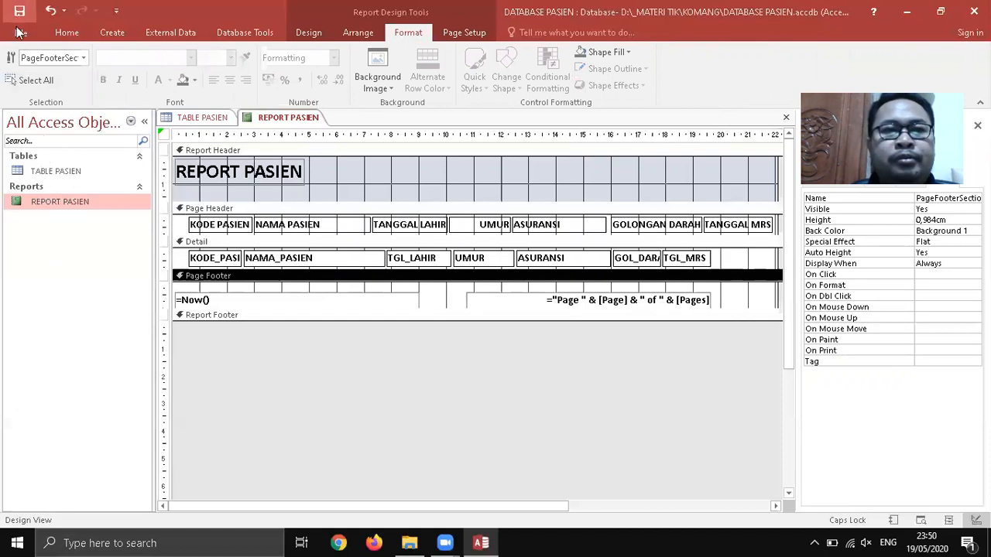
- View REPORT PASIEN in Report View to check the thinner outlines and heading spacing, and reopen it in Design View
double_click(58, 201)
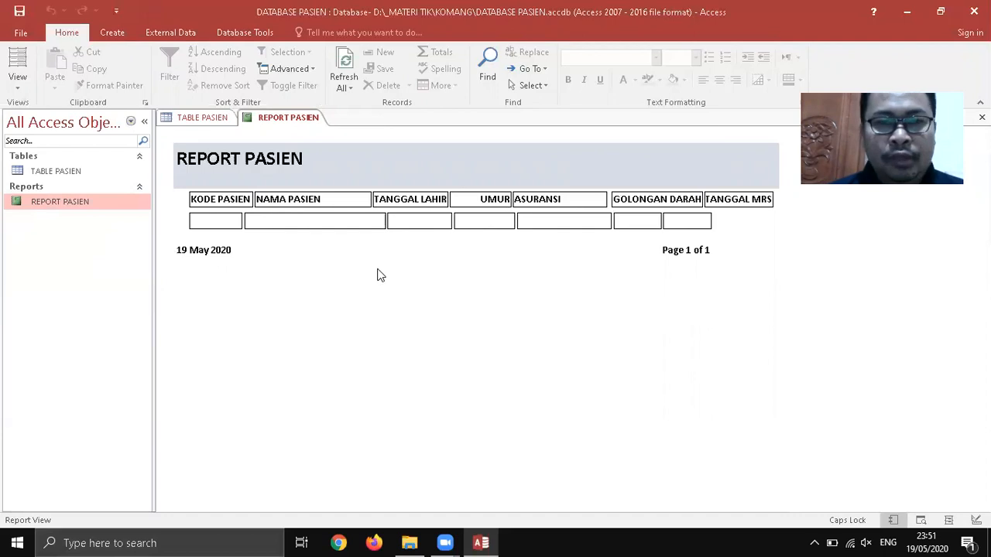
right_click(61, 202)
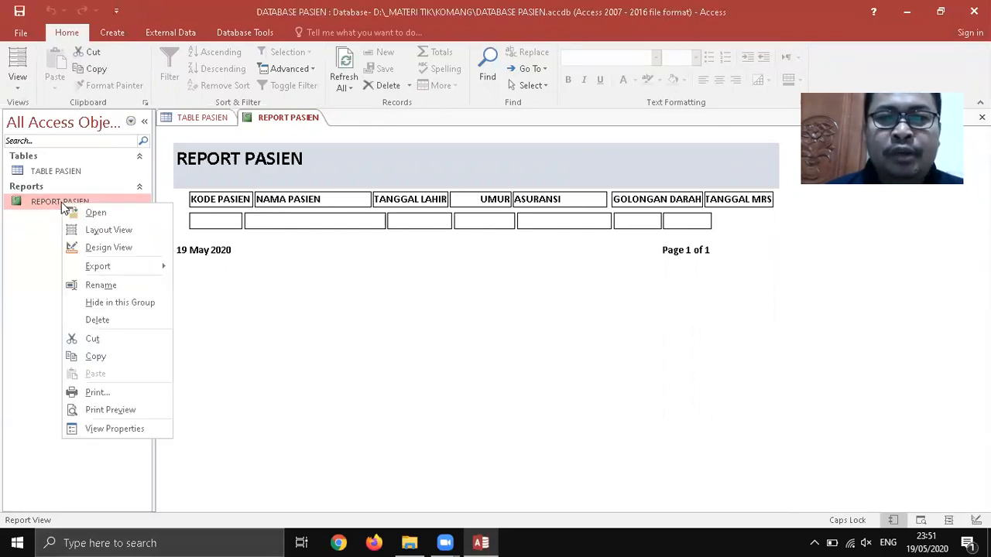
left_click(90, 249)
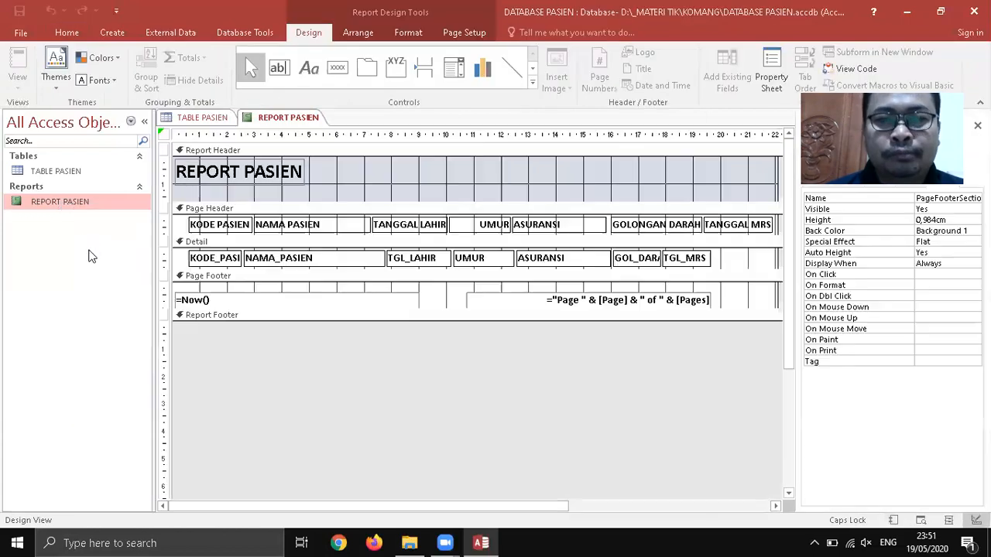
- Shift the NAMA PASIEN heading left to a left offset of about 2.9 cm, against the KODE PASIEN heading
left_click(287, 228)
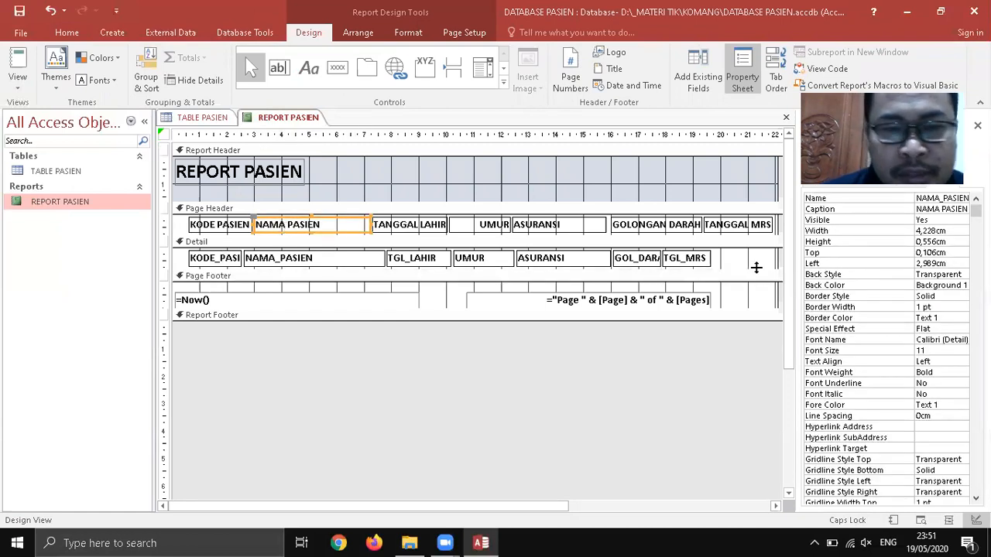
key("Left")
key("Left")
key("Left")
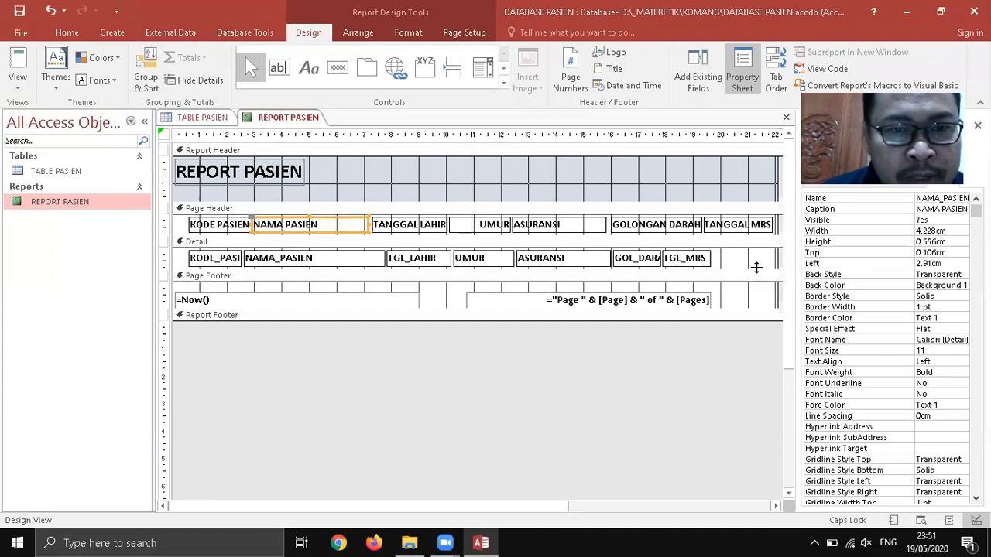
left_click(344, 288)
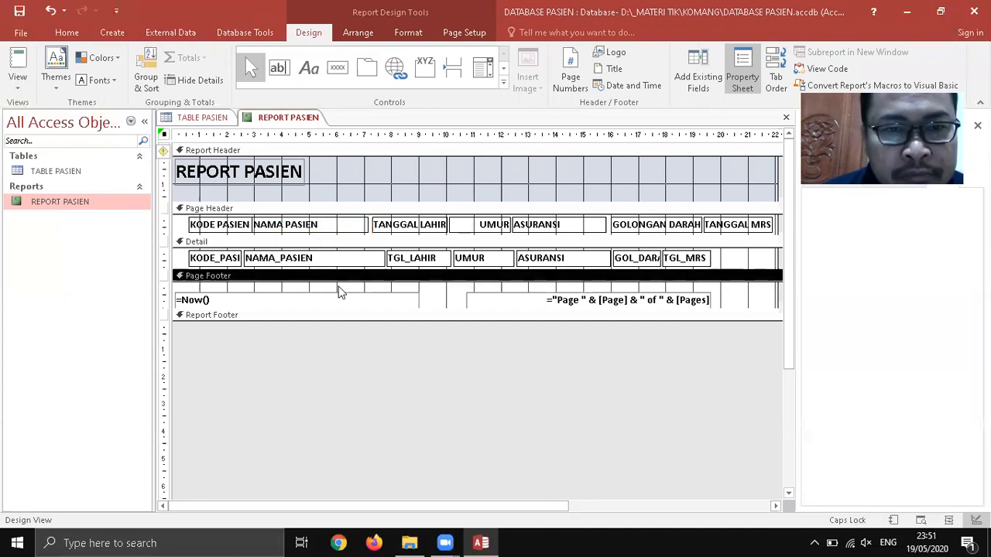
- Shift the TANGGAL LAHIR and UMUR headings left to left offsets of about 7.12 cm and 9.89 cm
left_click(414, 226)
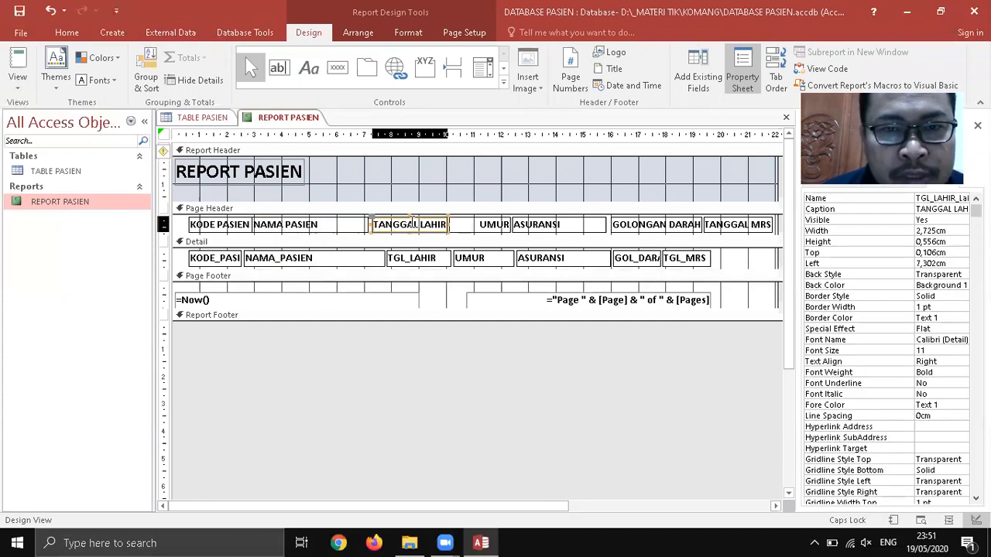
left_click_drag(417, 224, 412, 225)
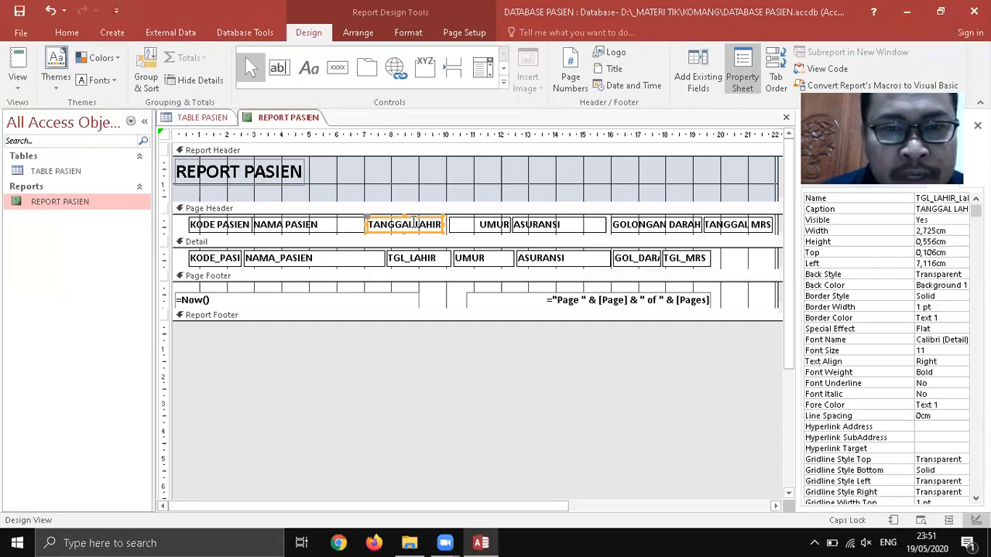
left_click(489, 223)
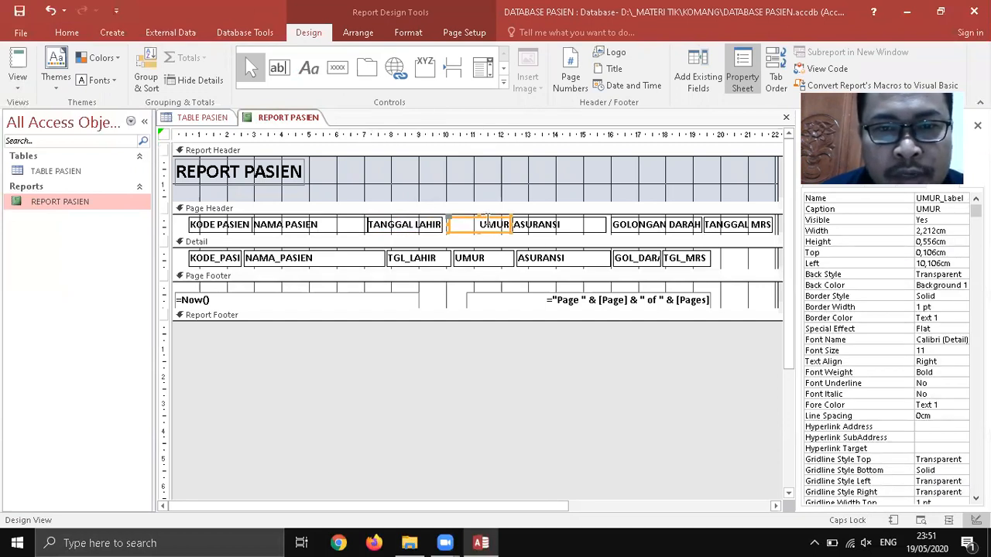
left_click_drag(493, 221, 488, 220)
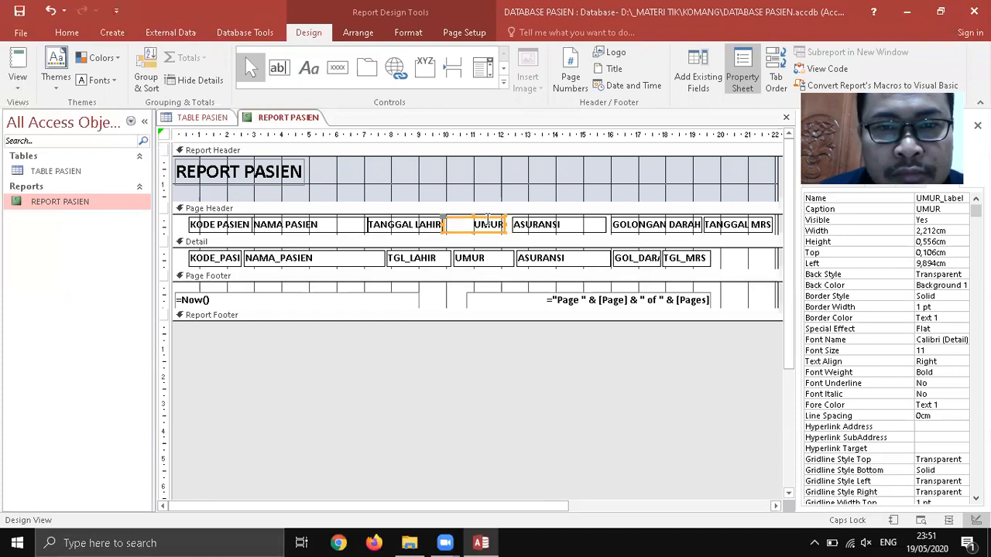
- Shift the ASURANSI heading left to about 12.1 cm and move the GOLONGAN DARAH heading left against it
left_click(559, 225)
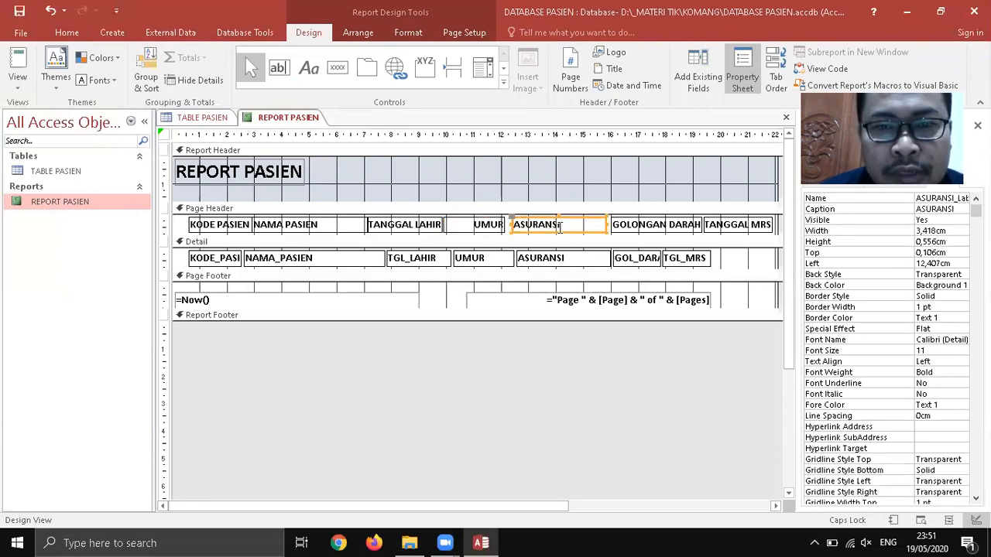
key("Left")
key("Left")
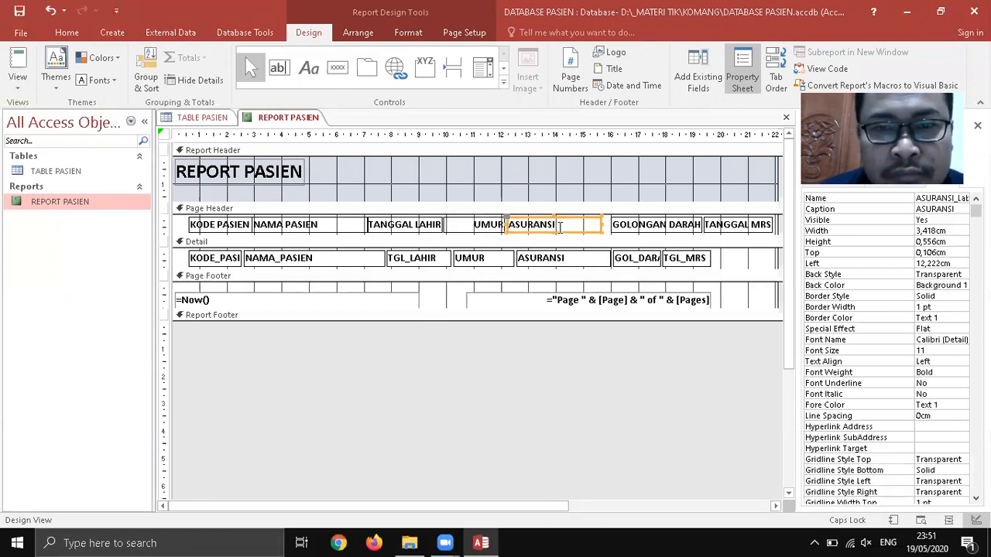
left_click(655, 225)
key("Left")
key("Left")
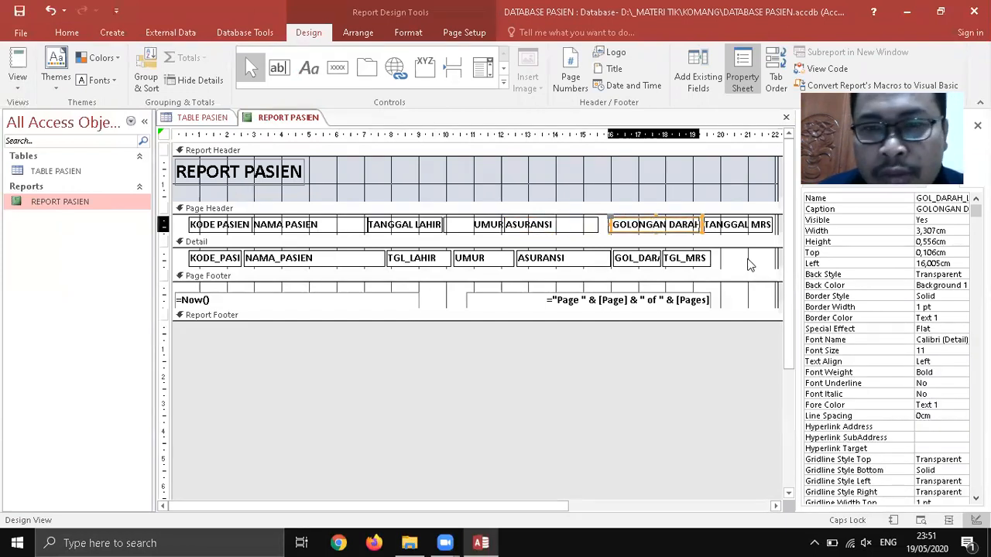
key("Left")
key("Left")
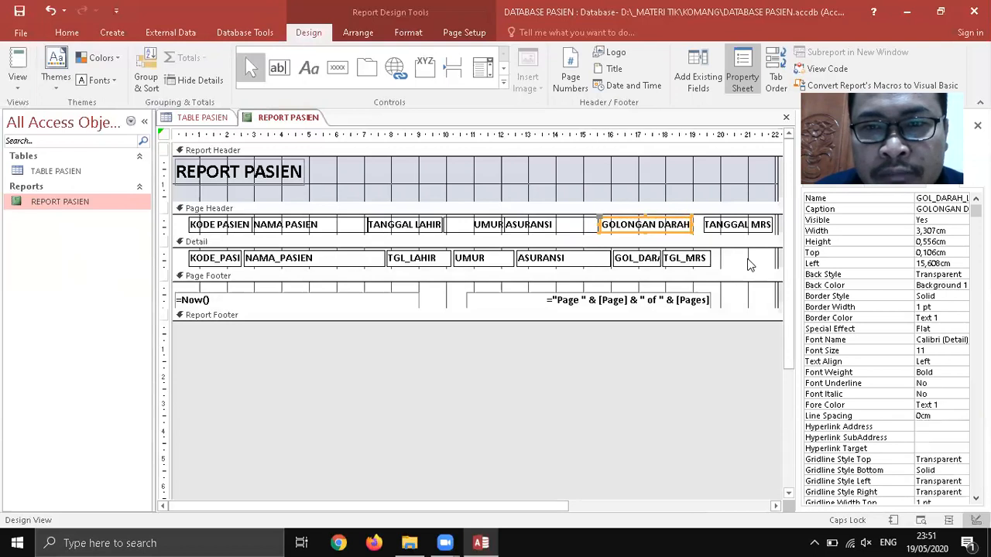
- Shift the TANGGAL MRS heading left to a left offset of about 18.8 cm, against the GOLONGAN DARAH heading
left_click(749, 225)
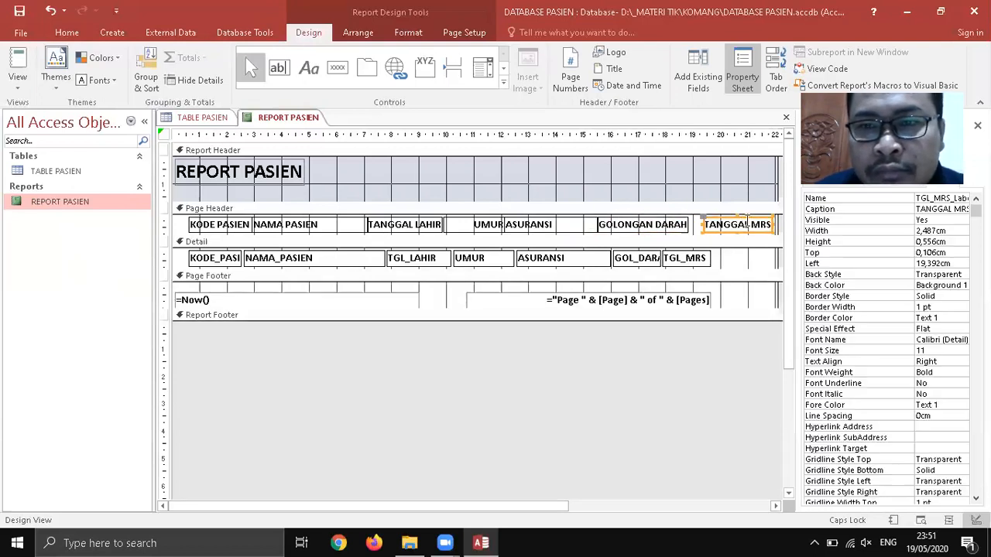
key("Left")
key("Left")
key("Left")
key("Left")
key("Left")
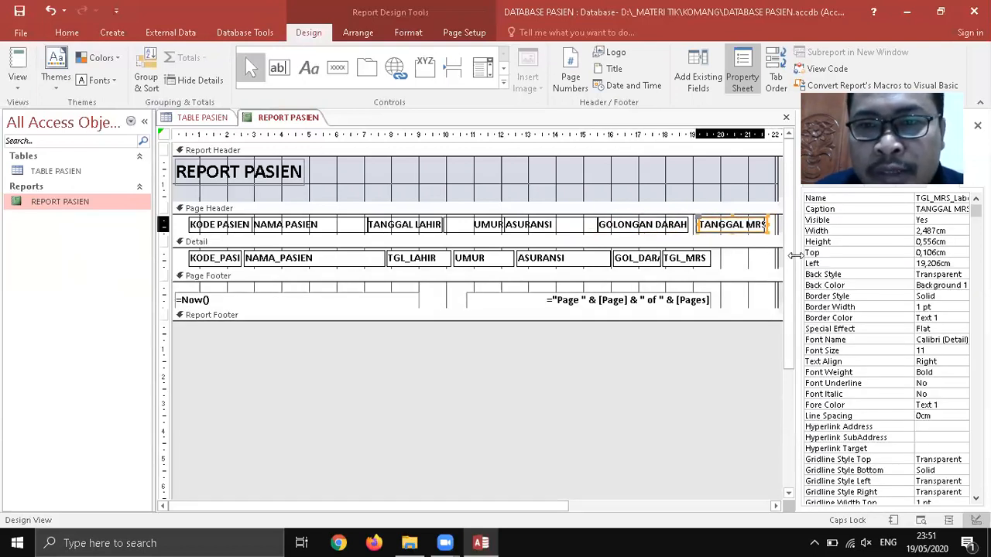
key("Left")
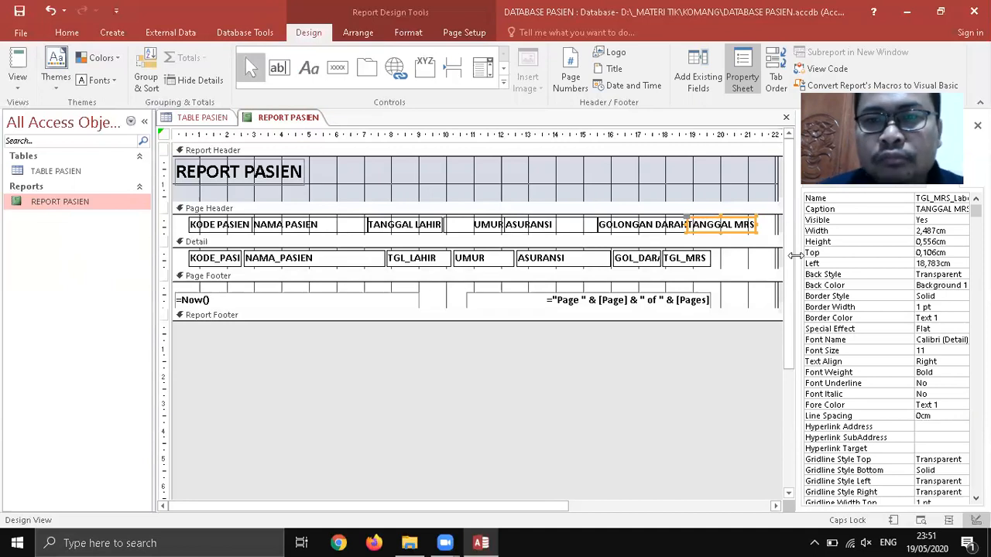
left_click(619, 402)
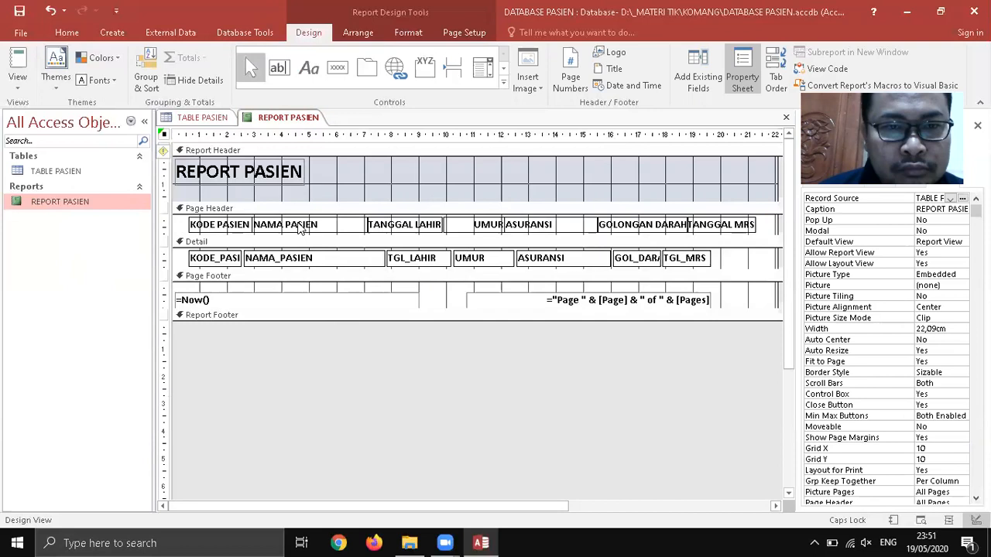
- Nudge the TANGGAL LAHIR and UMUR headings slightly right to left offsets of about 7.14 cm and 9.92 cm
left_click(410, 231)
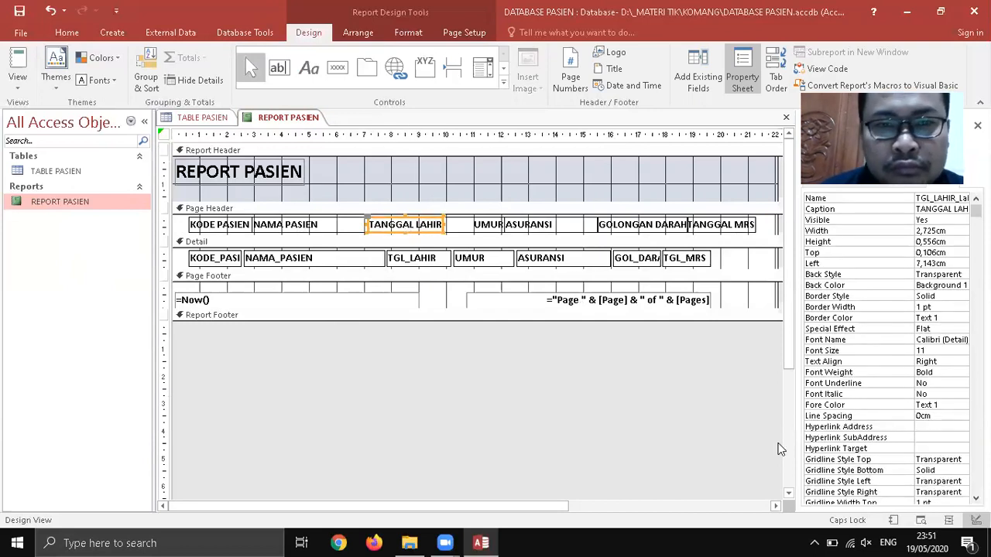
left_click(431, 465)
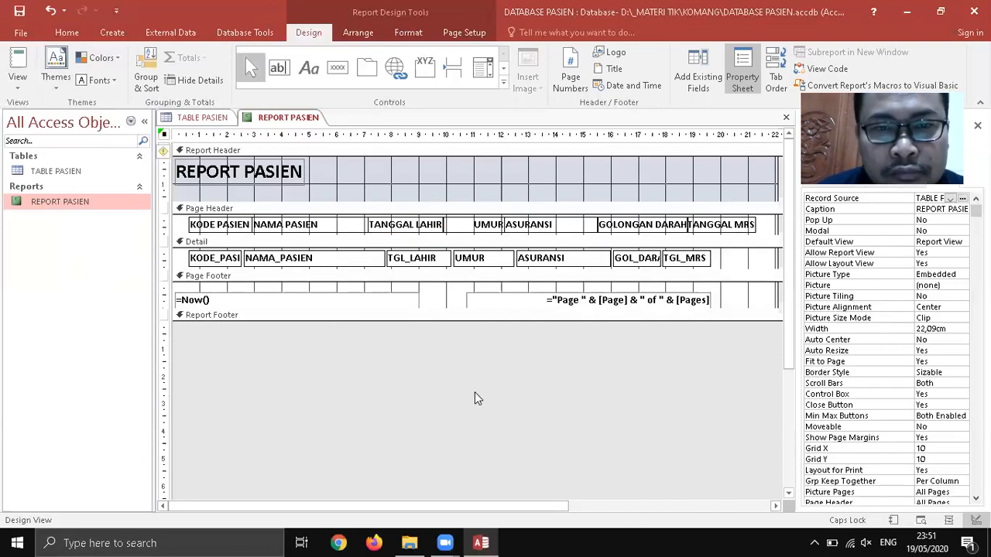
left_click(461, 230)
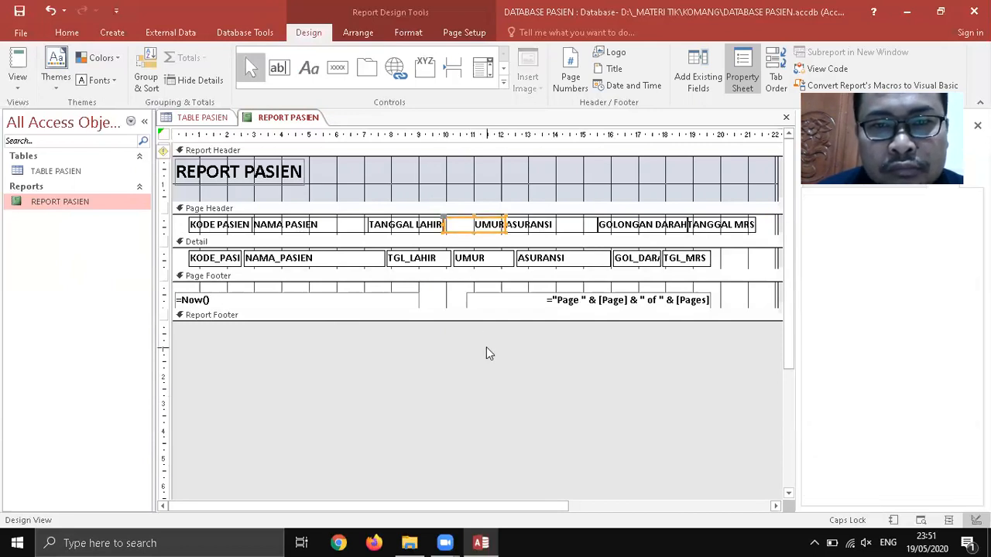
left_click(464, 225)
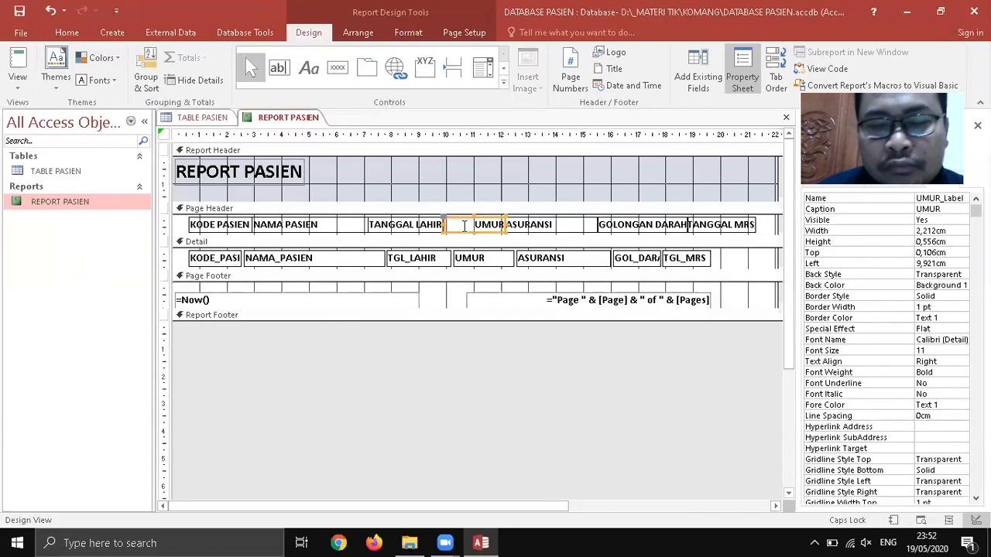
left_click(472, 365)
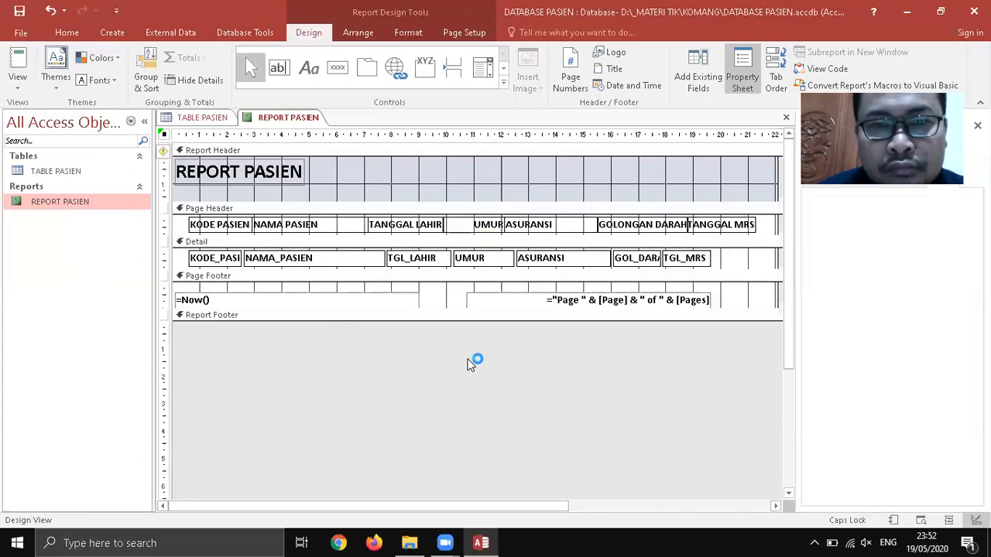
- Nudge the TANGGAL MRS heading slightly right so its border meets the GOLONGAN DARAH heading cleanly
left_click(545, 226)
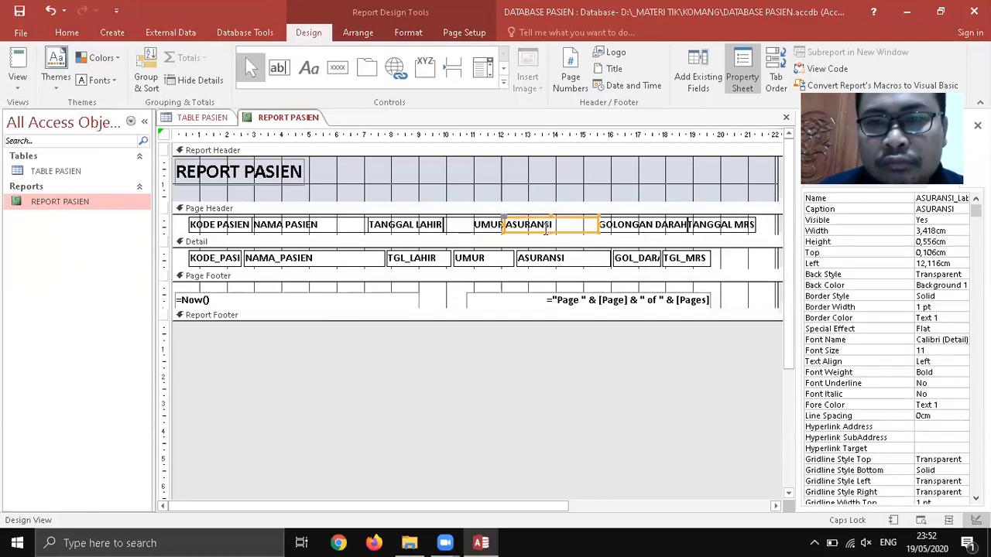
left_click(727, 226)
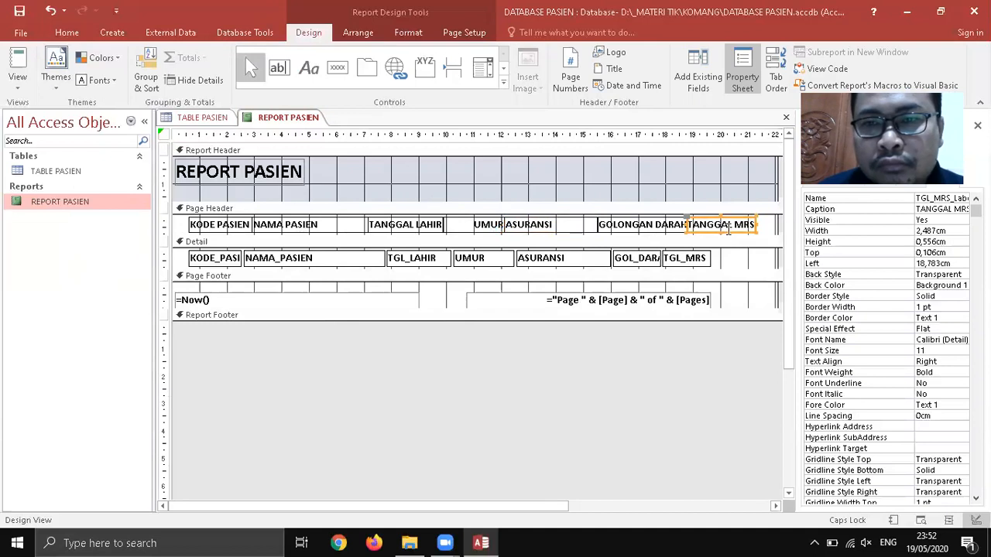
left_click(728, 226)
left_click(610, 385)
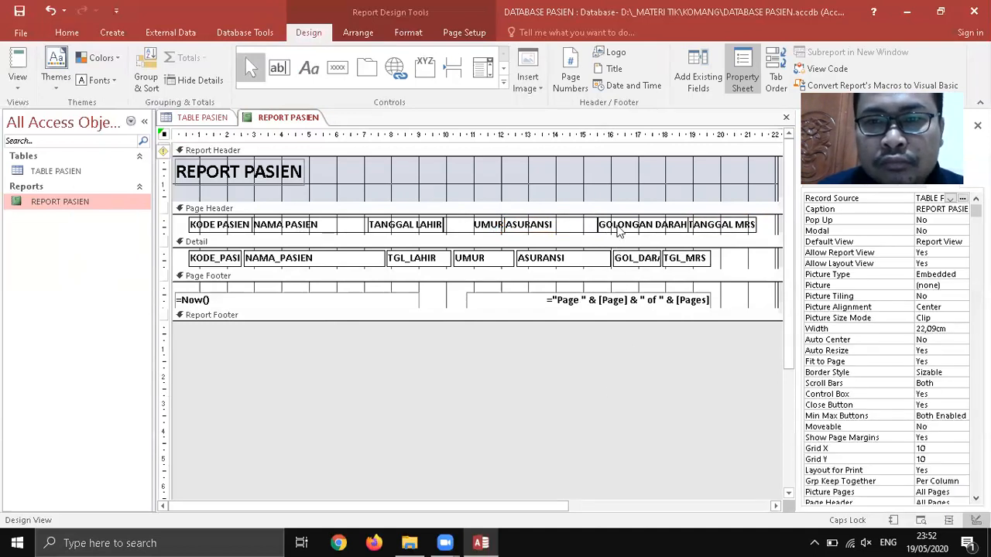
- Save REPORT PASIEN and open it in Report view to check the heading borders
left_click(623, 225)
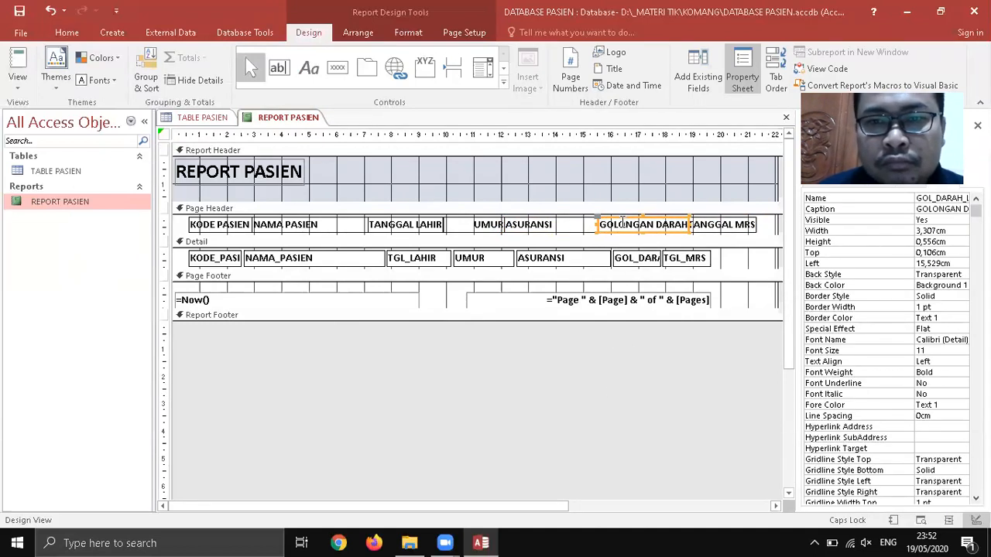
left_click(565, 402)
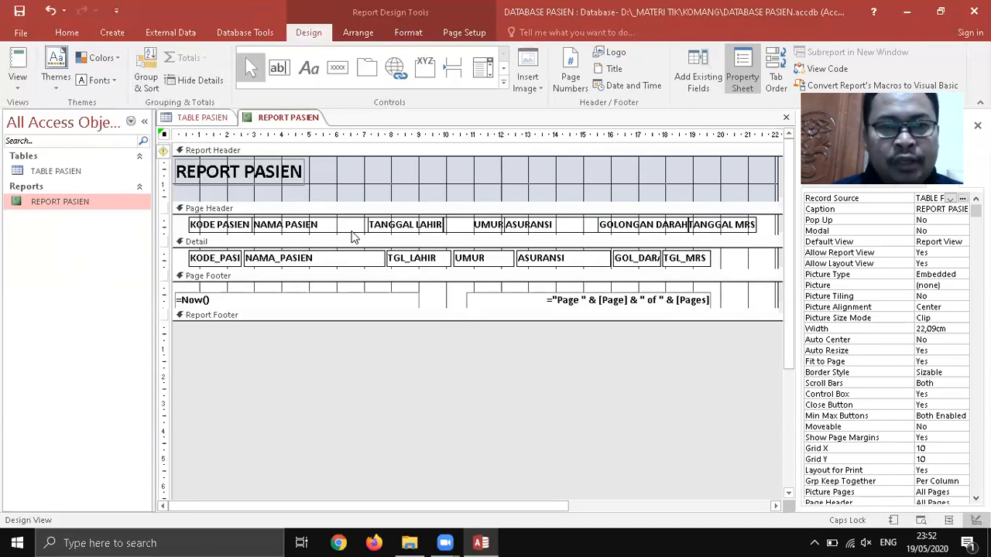
left_click(19, 14)
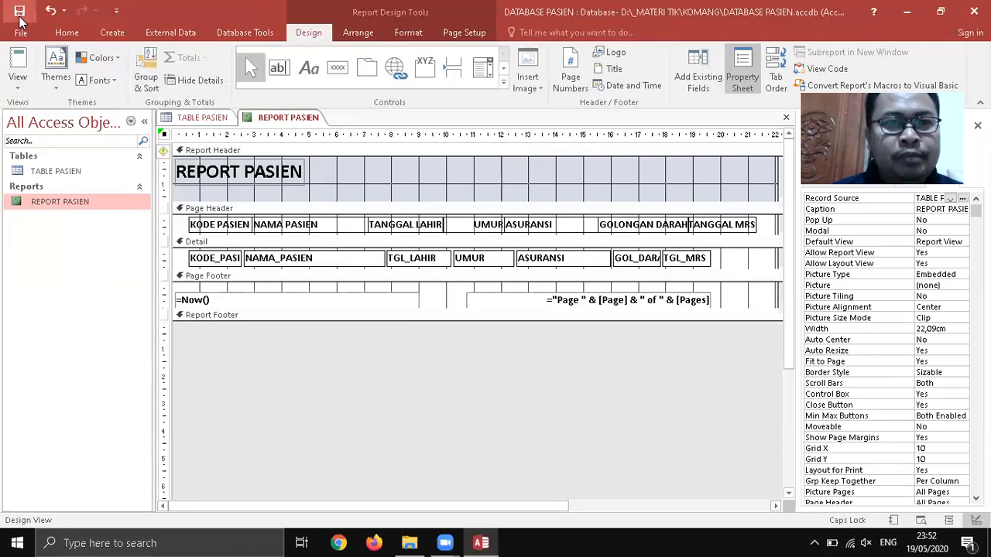
double_click(59, 200)
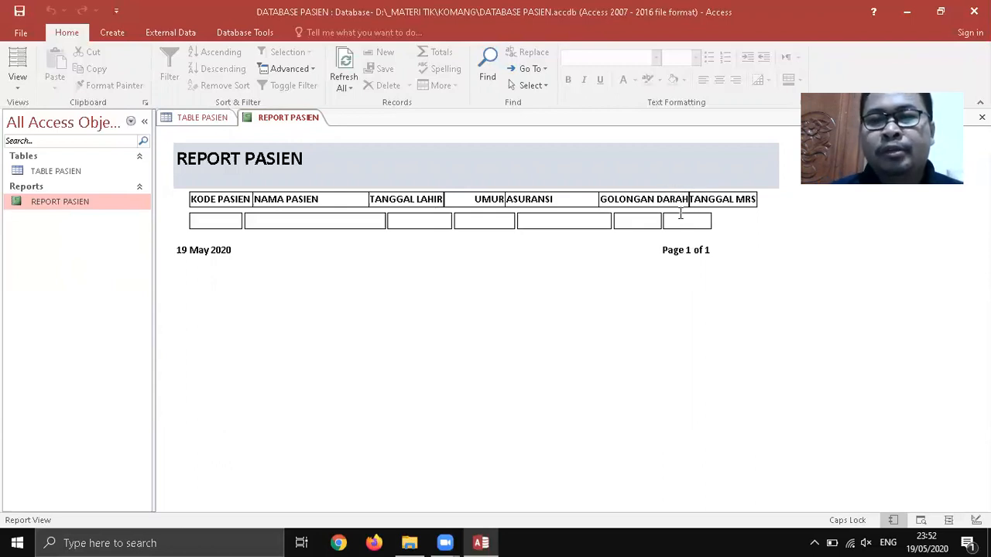
- Reopen REPORT PASIEN in Design view and nudge the UMUR heading slightly right
right_click(53, 206)
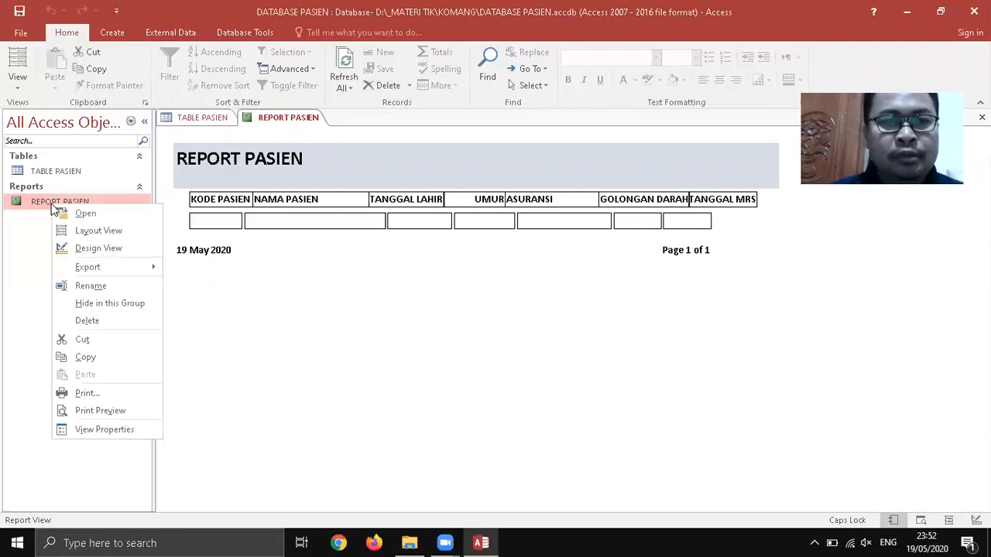
left_click(101, 248)
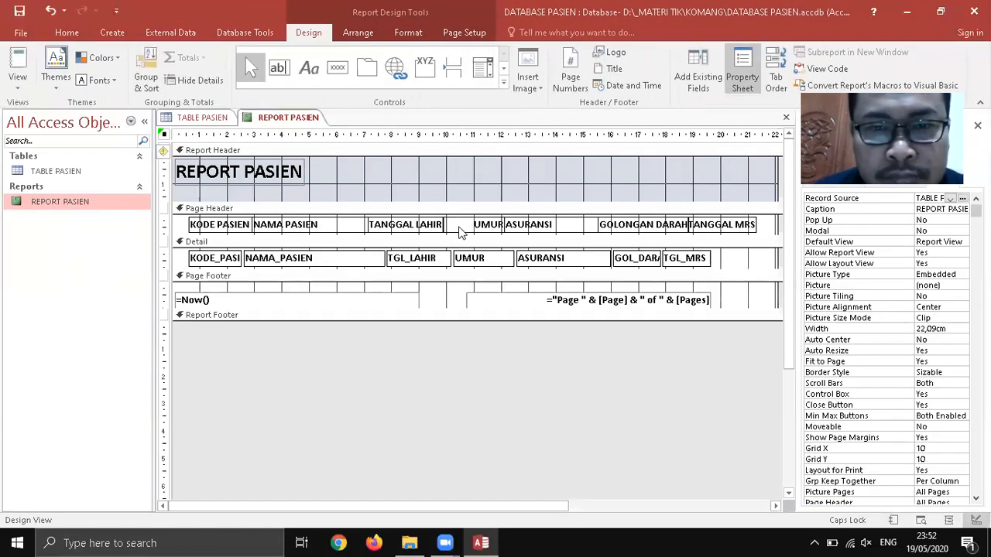
left_click(470, 226)
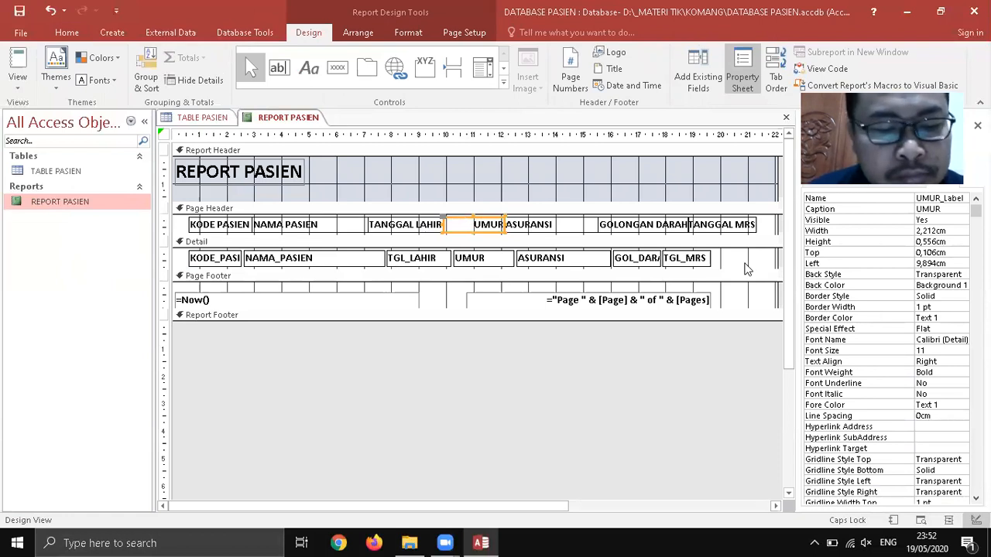
left_click(544, 415)
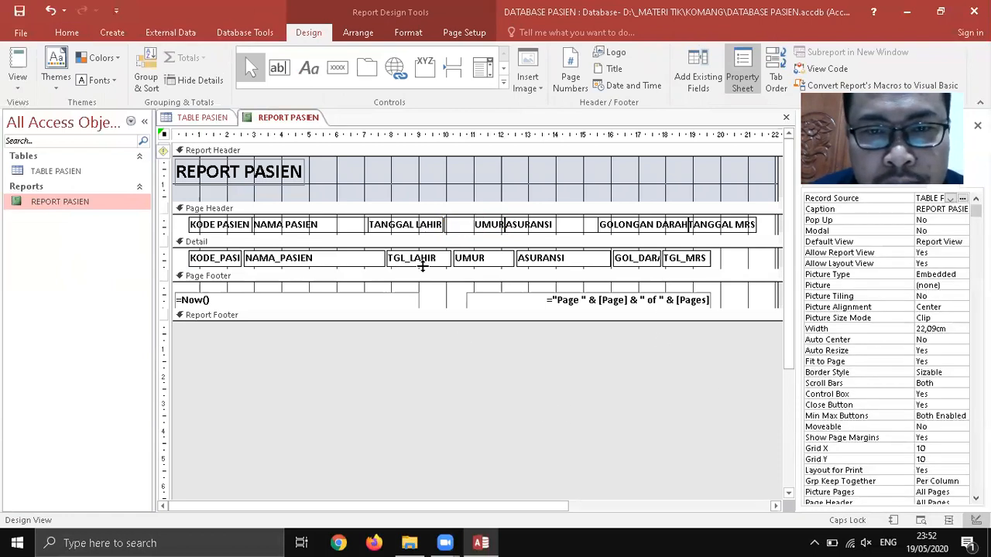
- Widen the TANGGAL LAHIR heading slightly at its right edge to about 2.75 cm
left_click(414, 226)
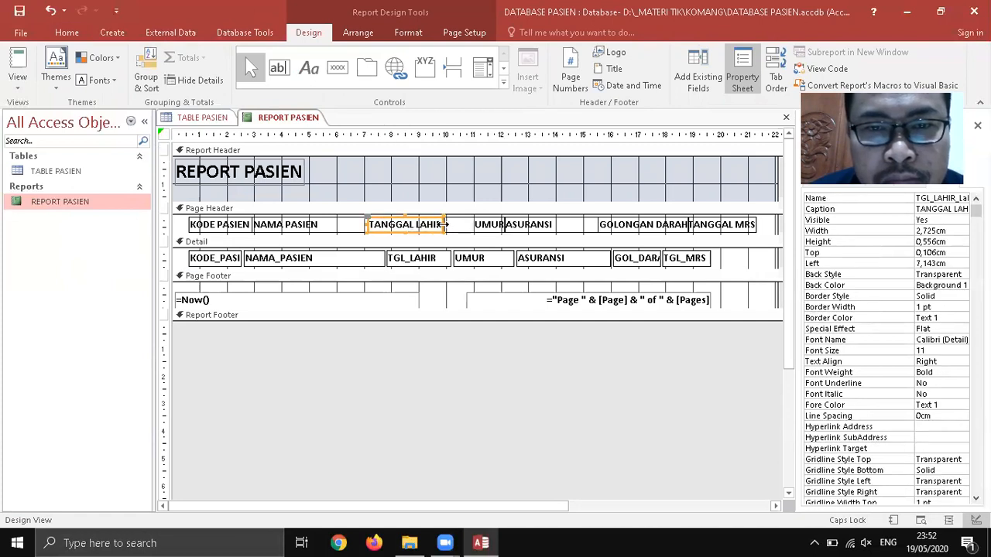
left_click(444, 224)
left_click_drag(443, 225, 445, 225)
left_click(477, 356)
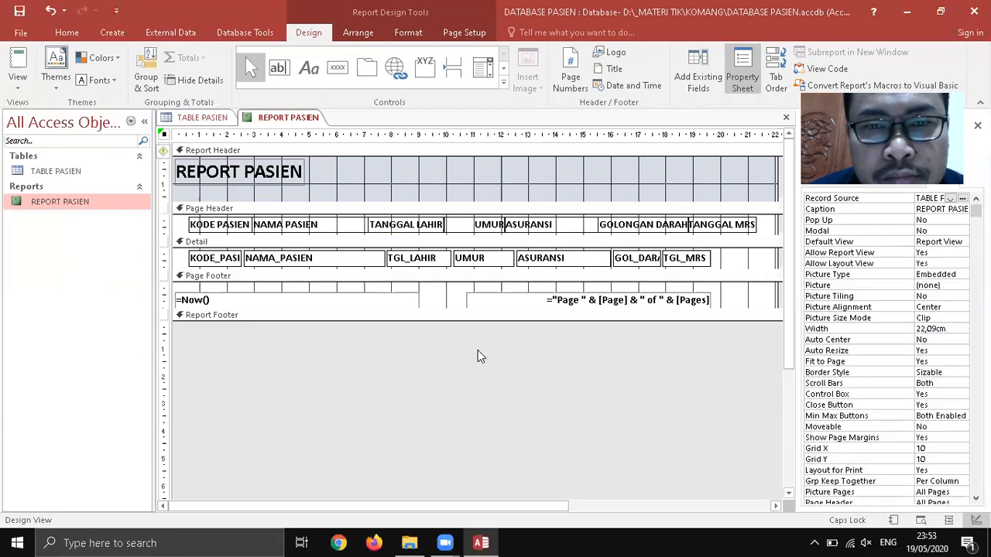
- Nudge the UMUR heading to a left offset of about 9.92 cm and the TANGGAL LAHIR heading to about 7.12 cm
left_click(477, 219)
left_click_drag(478, 218, 479, 218)
left_click(393, 442)
left_click(457, 224)
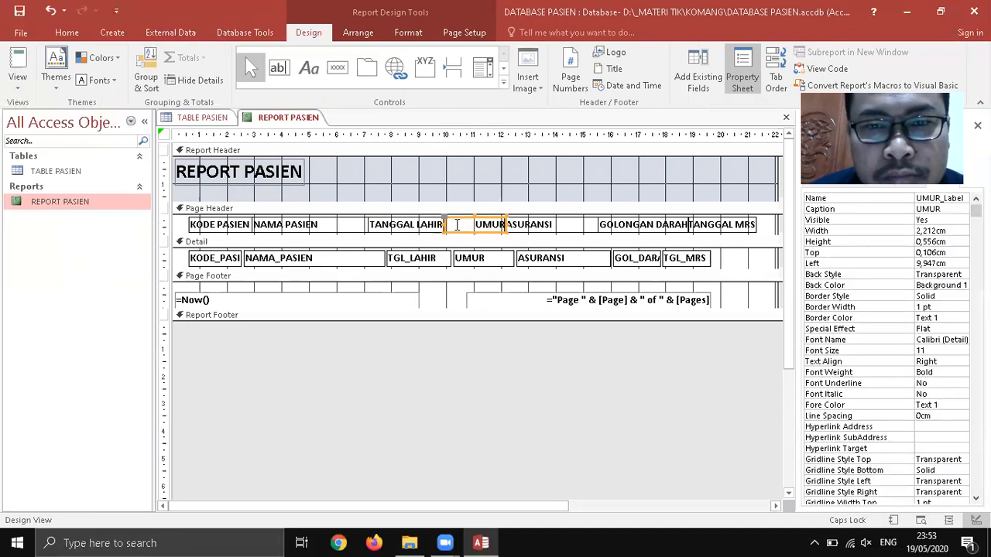
left_click(475, 352)
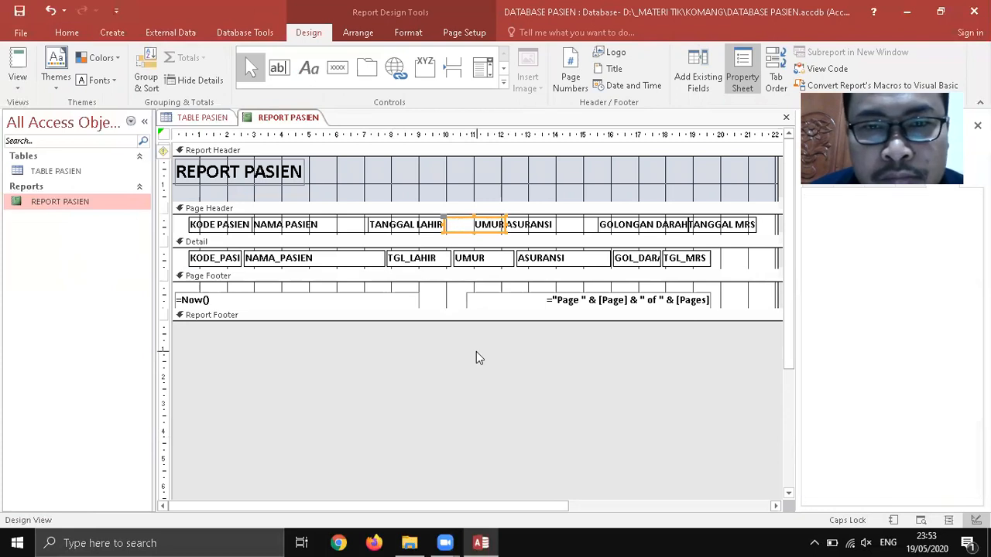
left_click(398, 225)
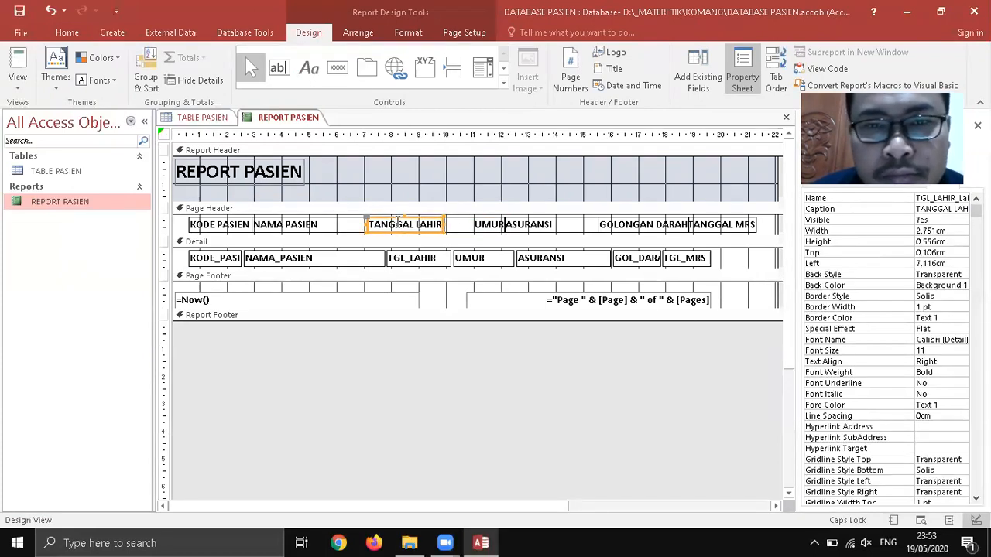
left_click(427, 339)
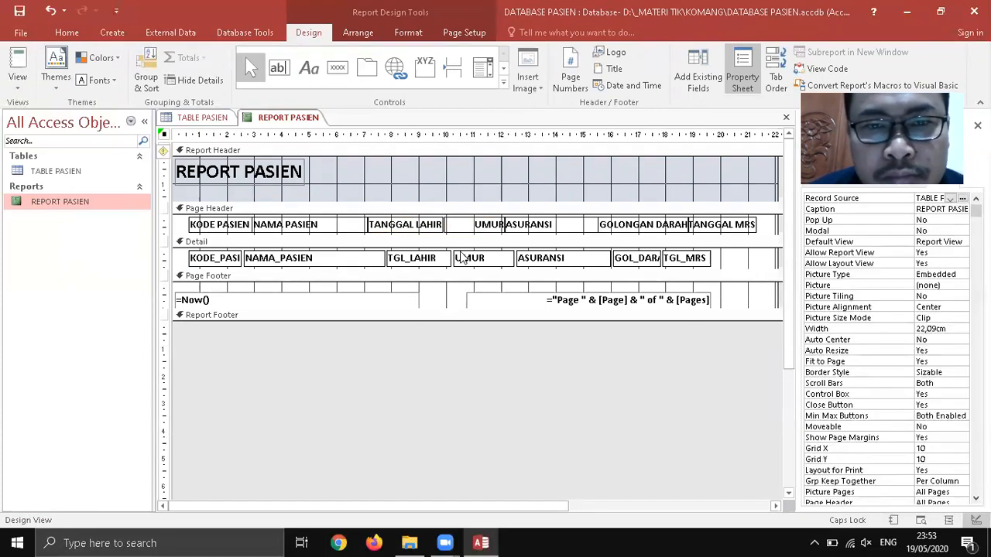
- Pull the NAMA PASIEN heading's right border slightly left and fine-tune the UMUR heading to a left offset of about 9.92 cm
left_click(359, 223)
left_click_drag(367, 224, 366, 224)
left_click(380, 357)
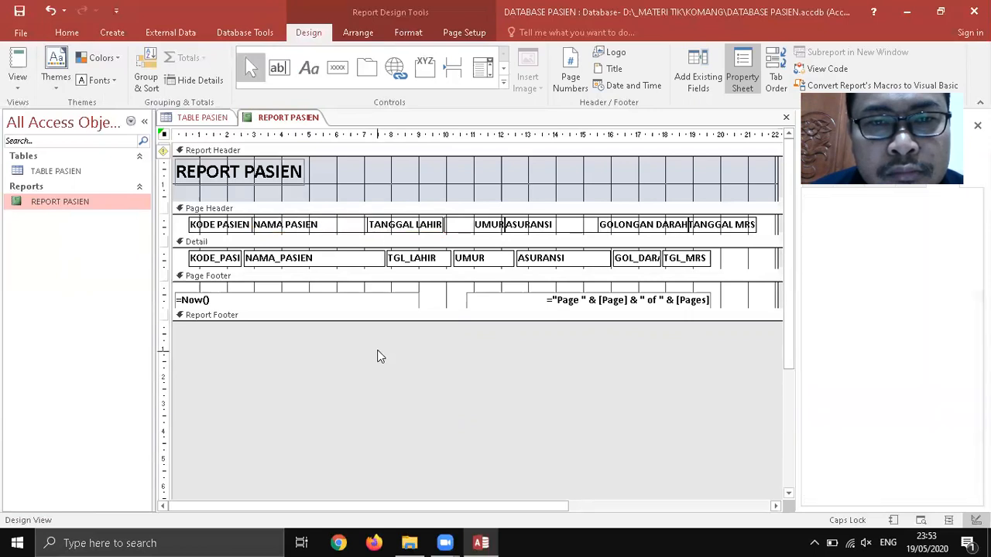
left_click(467, 227)
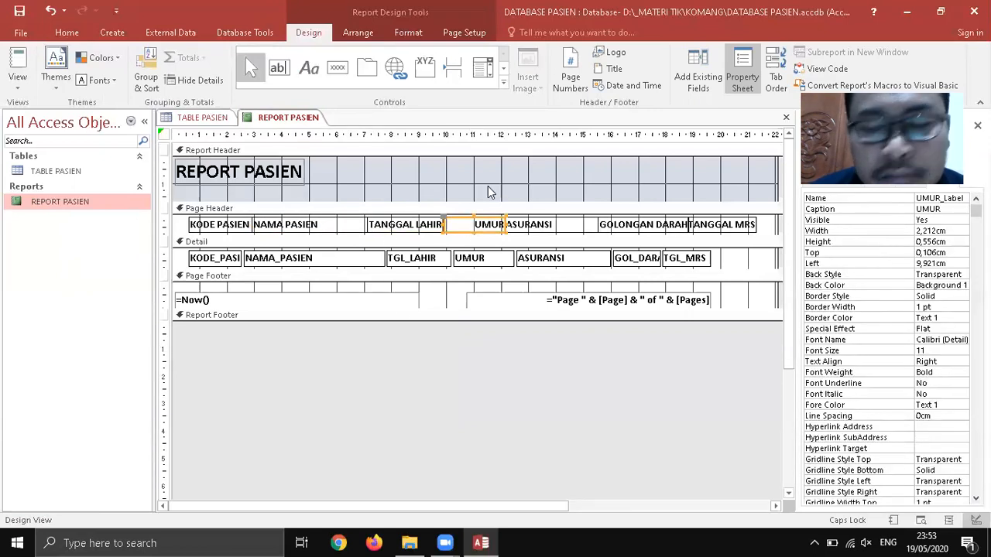
left_click(503, 410)
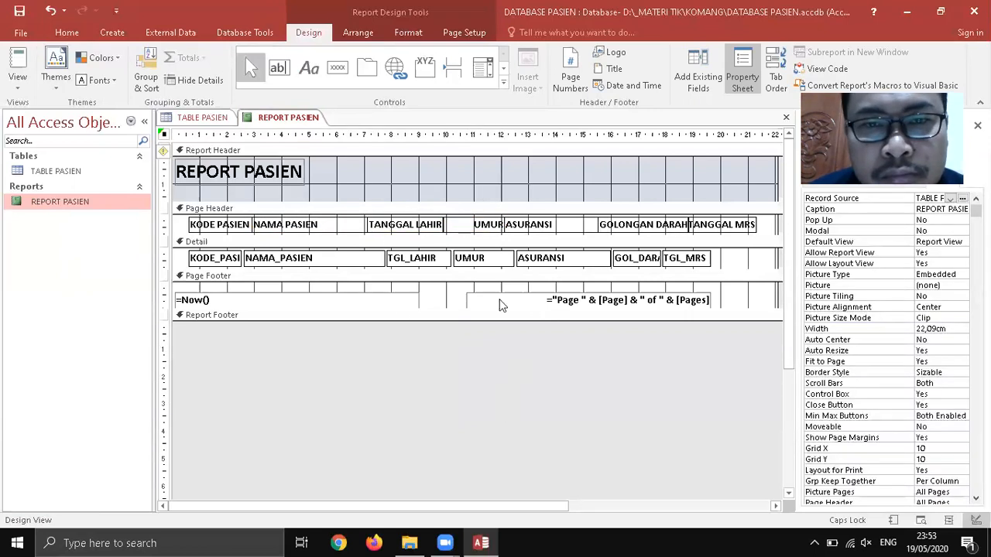
left_click(470, 224)
key("Right")
key("Right")
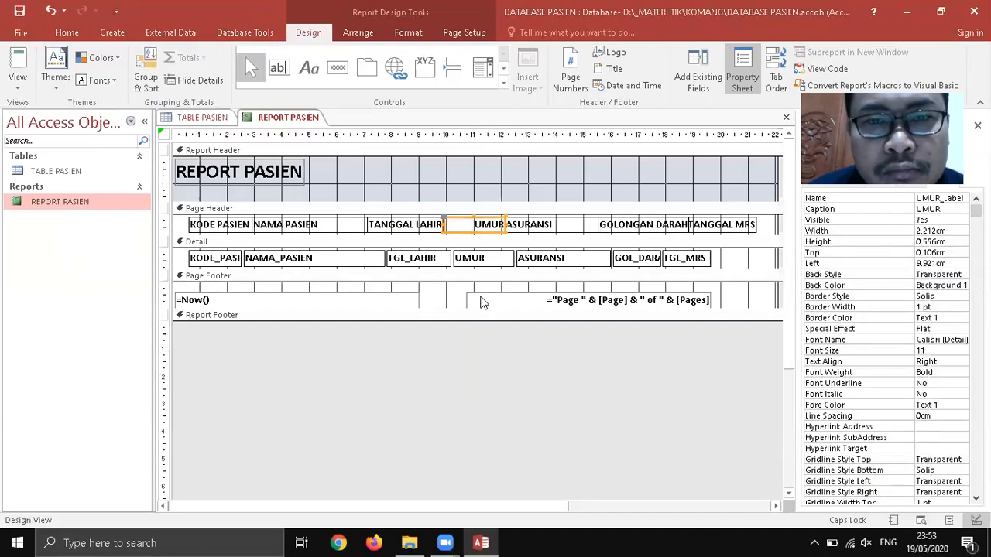
left_click(463, 378)
- Extend the TANGGAL LAHIR heading's right edge to a width of about 2.78 cm
left_click(422, 225)
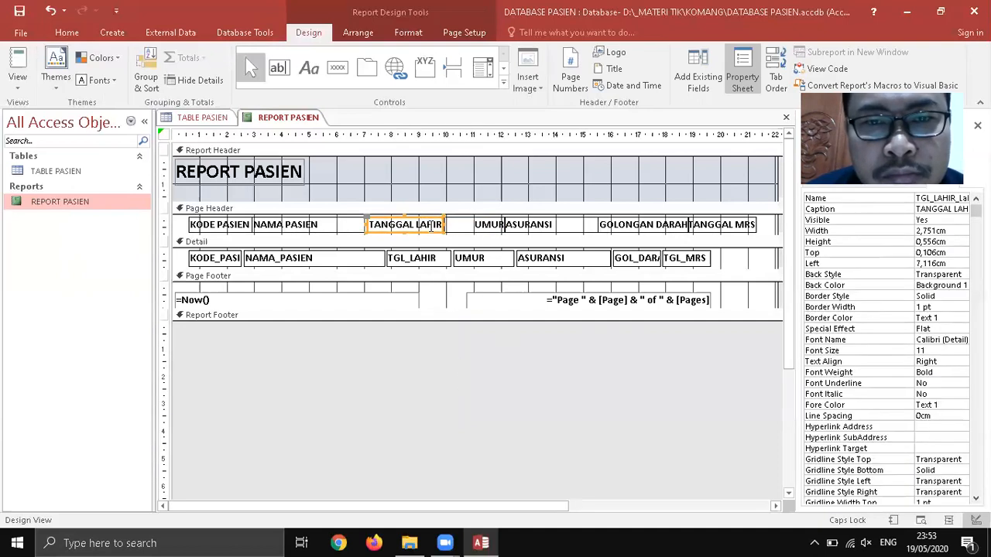
left_click(443, 223)
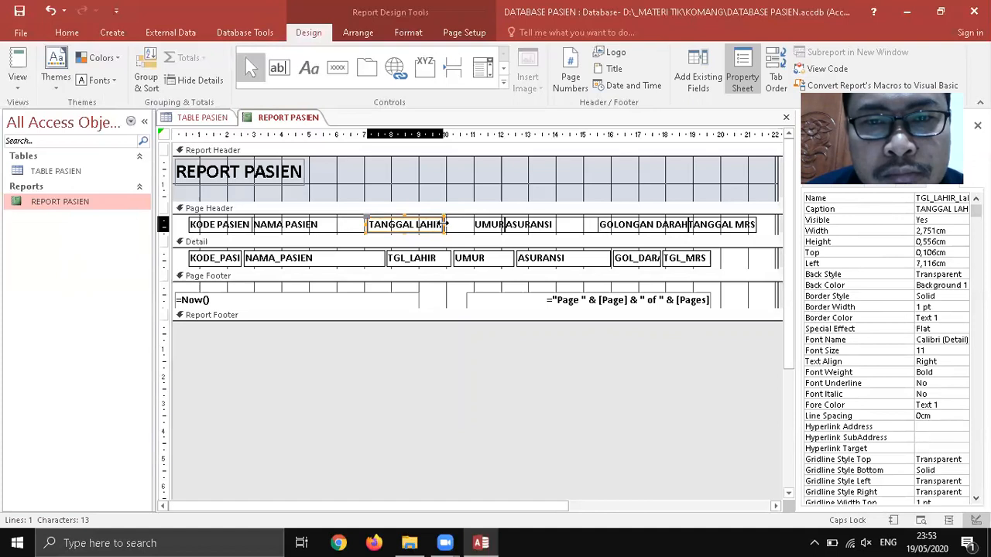
left_click_drag(444, 224, 445, 225)
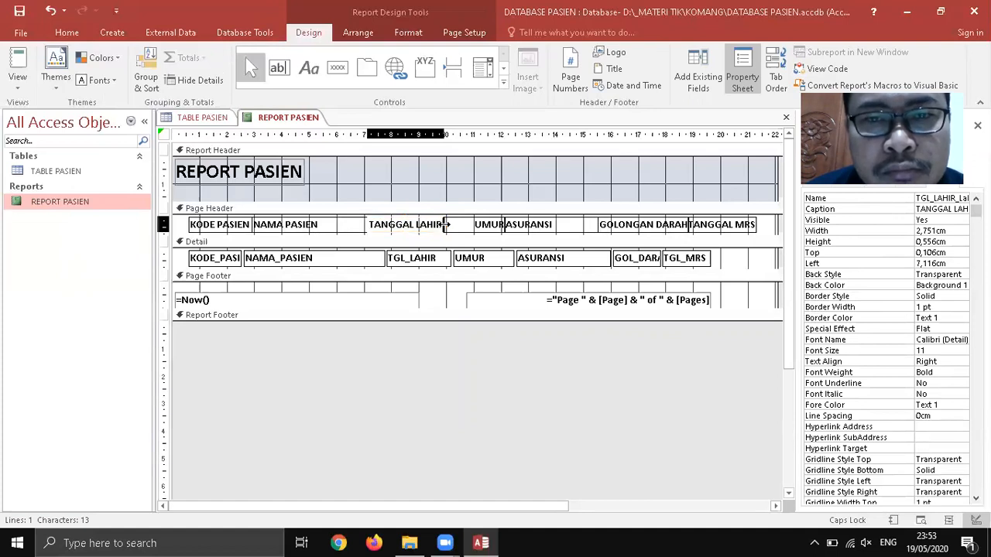
left_click(534, 361)
- Nudge the UMUR heading to a left offset of about 9.95 cm and shift the TANGGAL MRS heading slightly right
left_click(469, 225)
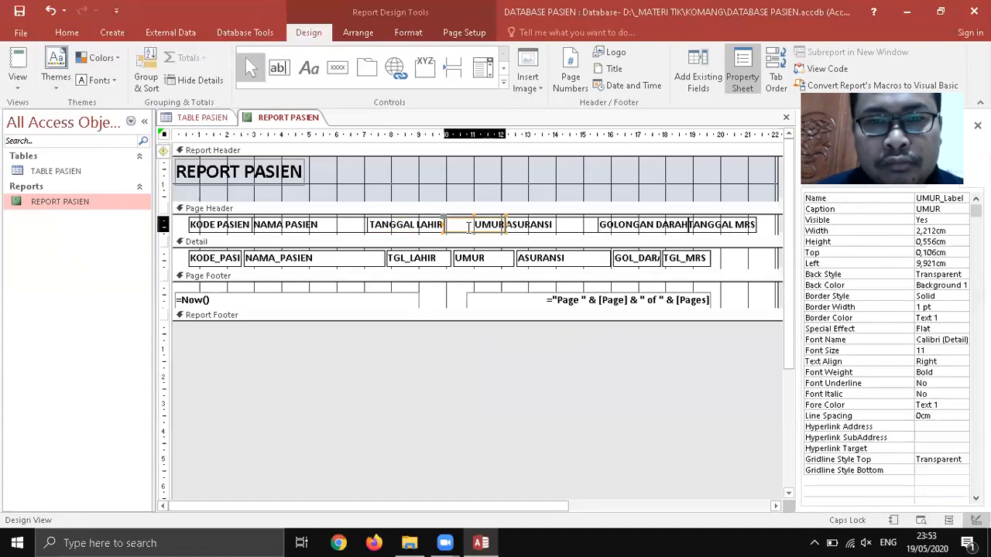
key("Left")
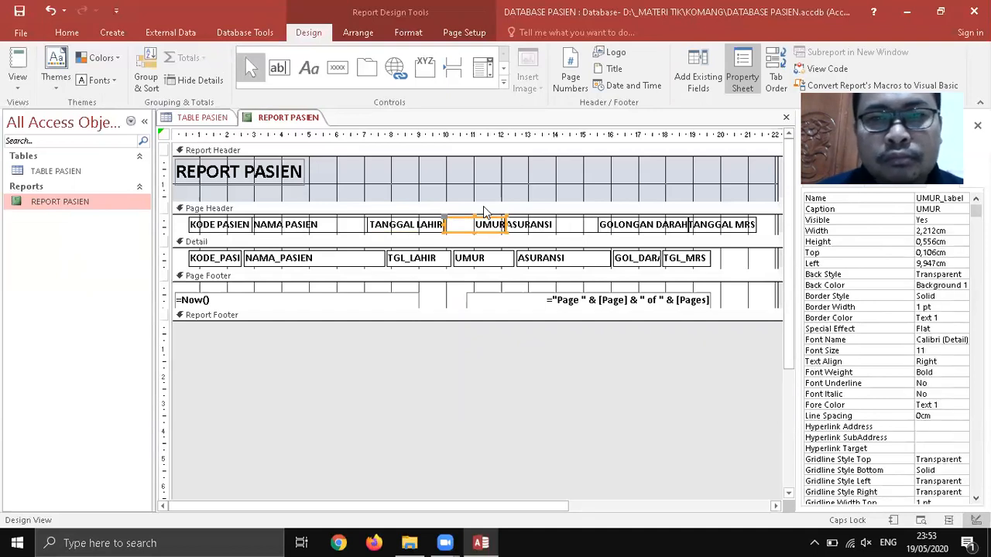
left_click(521, 354)
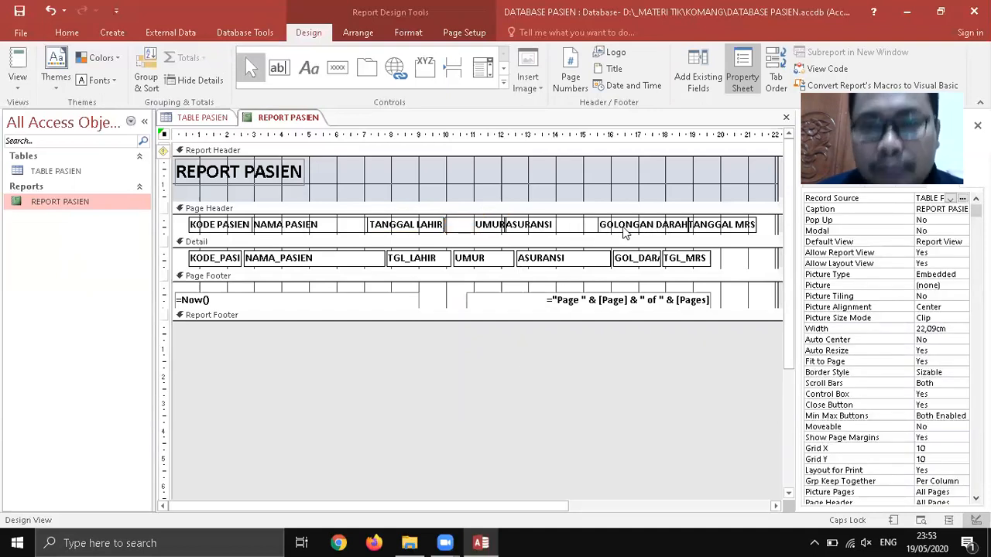
left_click(710, 230)
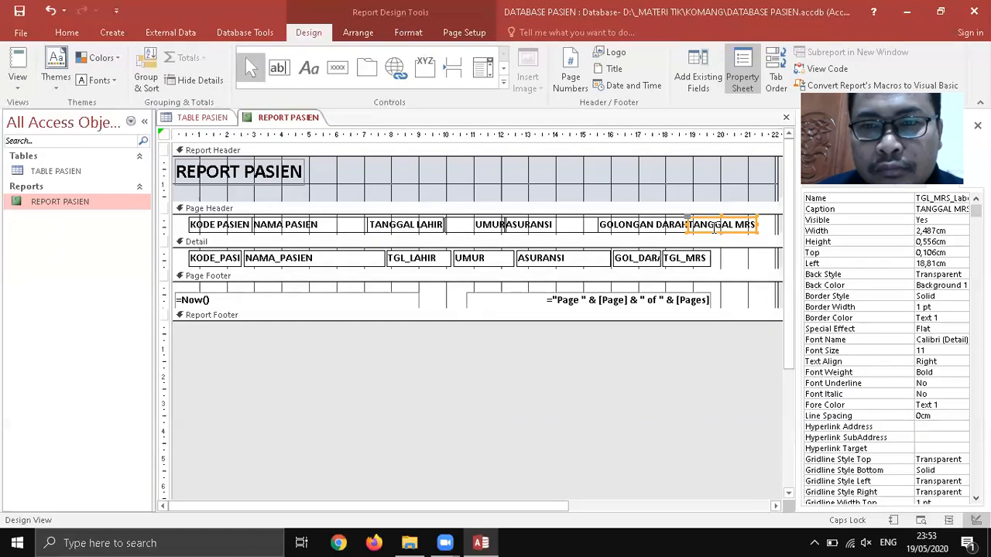
left_click(497, 428)
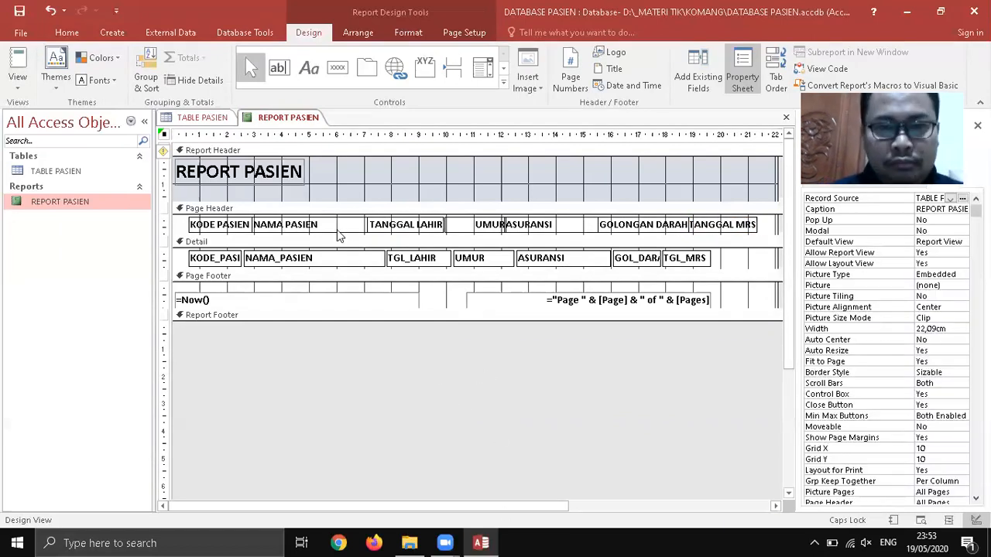
- Widen the TANGGAL LAHIR heading slightly more so its right edge meets the UMUR heading
left_click(421, 222)
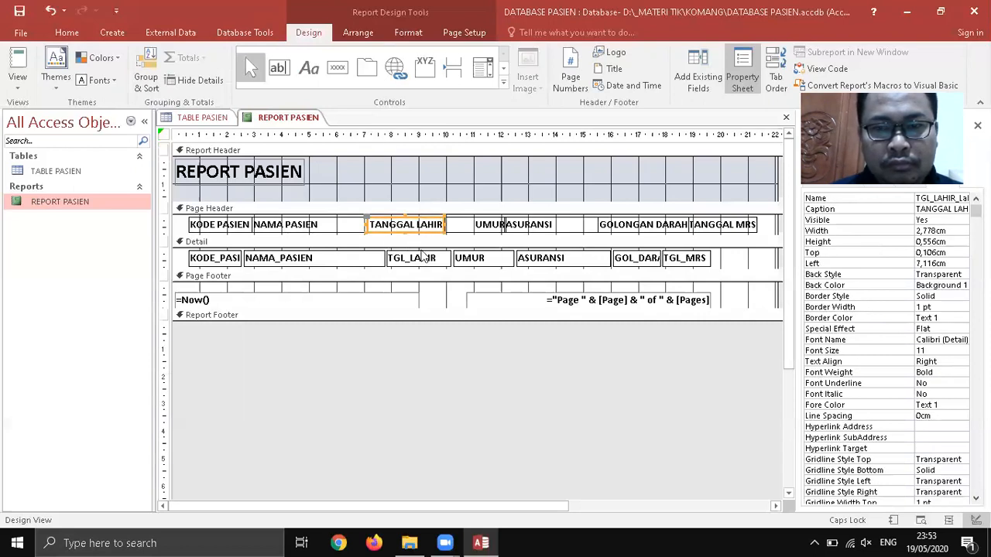
left_click(445, 223)
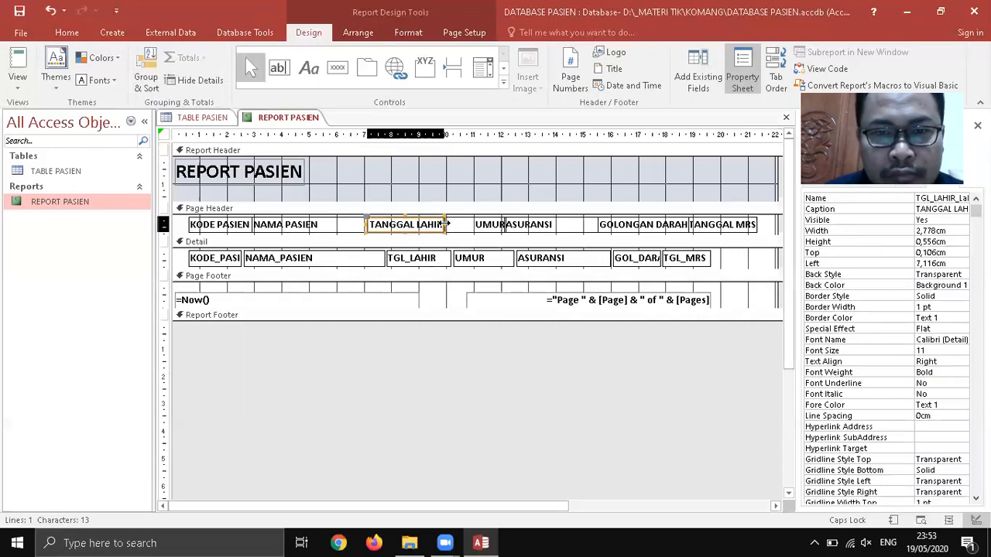
left_click(478, 357)
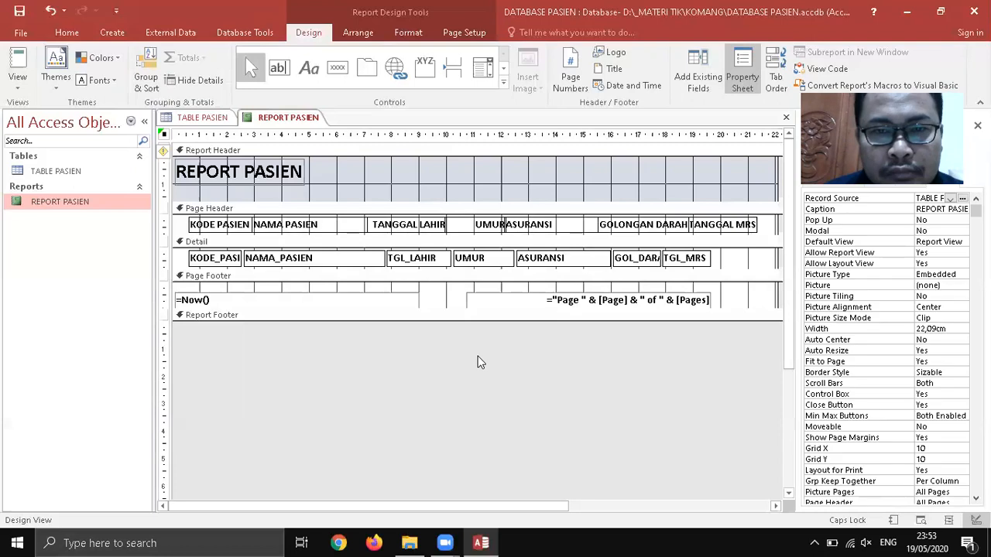
- Save the adjusted heading layout and display REPORT PASIEN in Report view
left_click(19, 13)
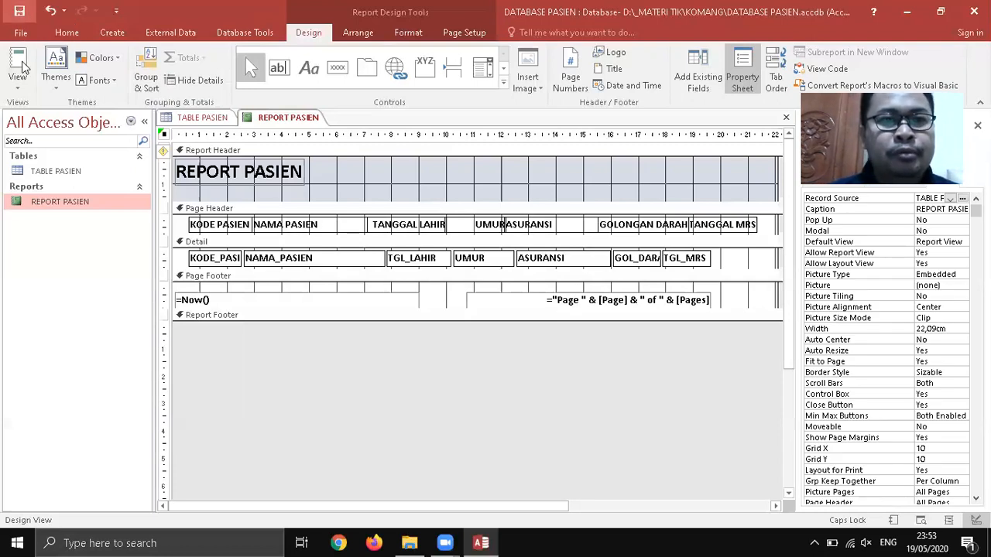
double_click(44, 204)
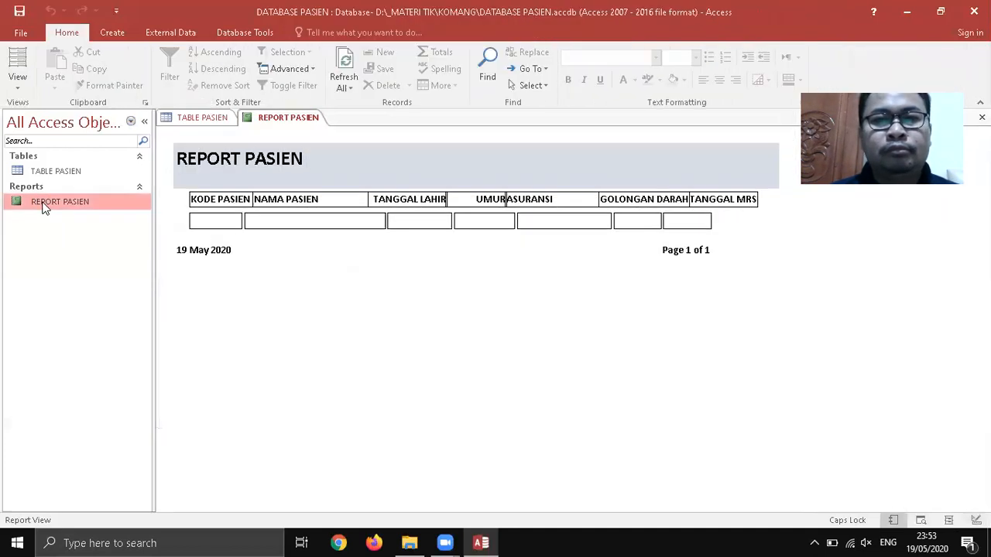